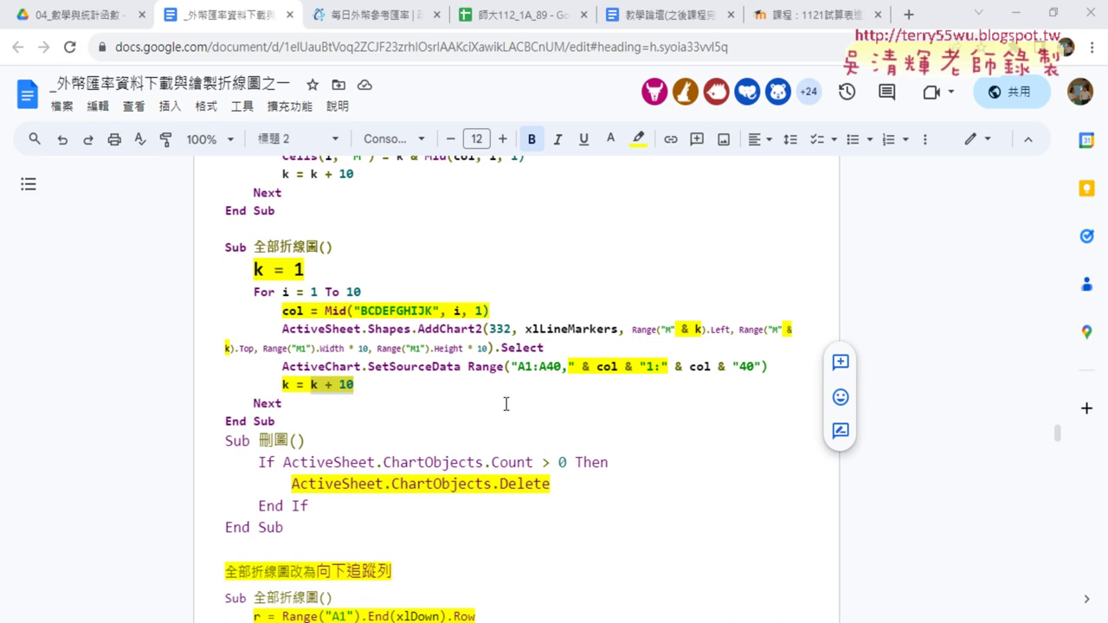
- Switch from the Google Docs notes to the Excel VBA editor showing Module2's line-chart macros
key(alt+Tab)
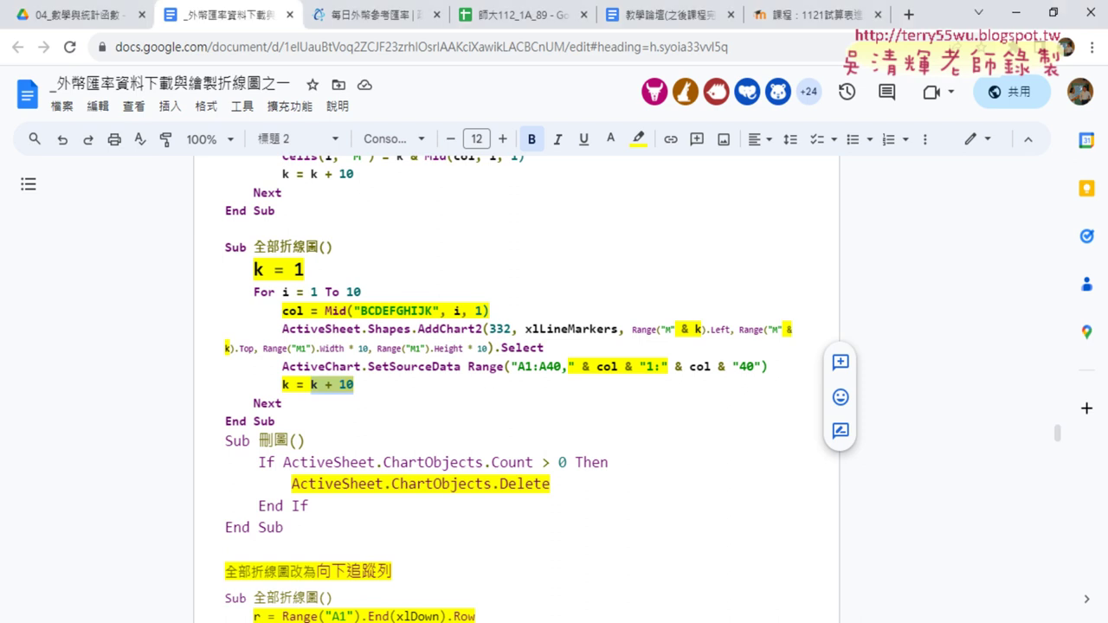
click(670, 580)
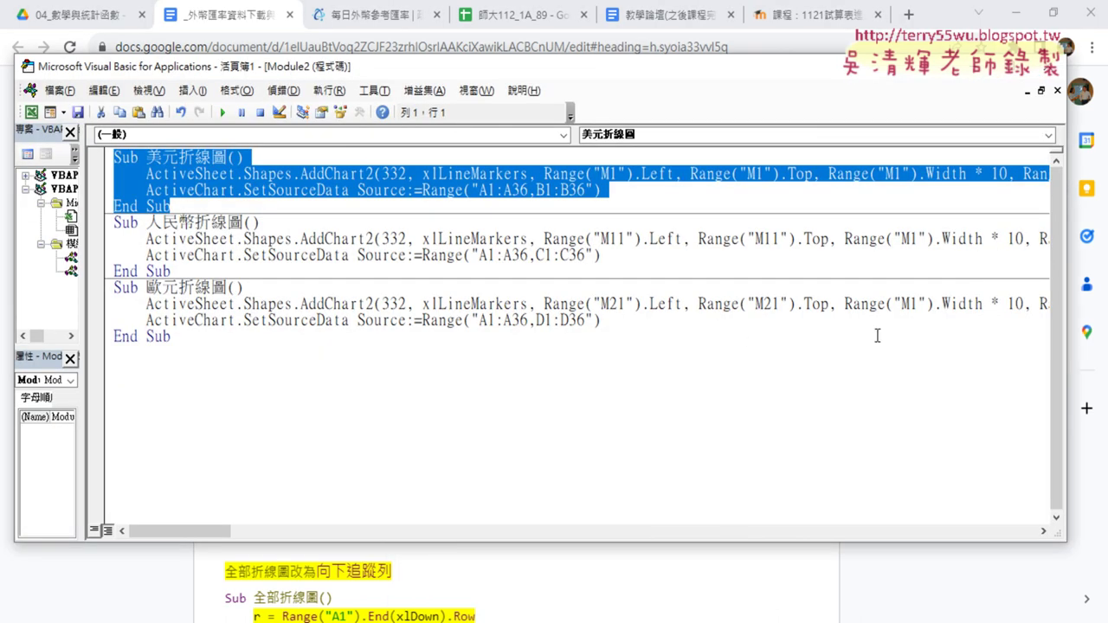
click(795, 353)
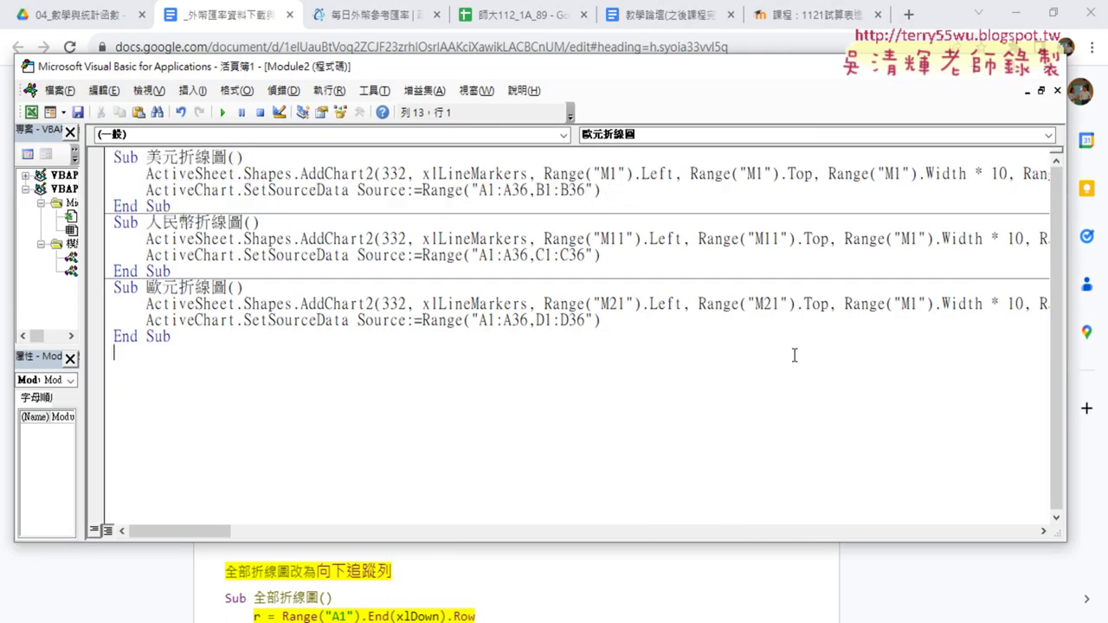
click(480, 190)
click(482, 321)
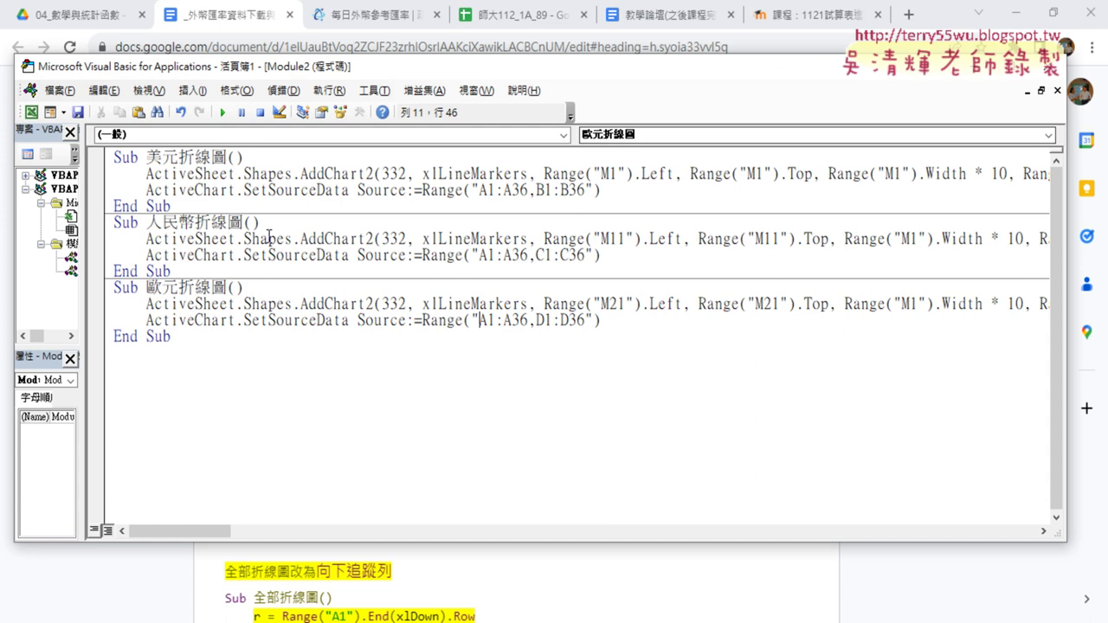
- Paste a copy of Sub 美元折線圖 below the last End Sub and rename it 全部折線圖
drag(113, 207, 114, 158)
key(ctrl+c)
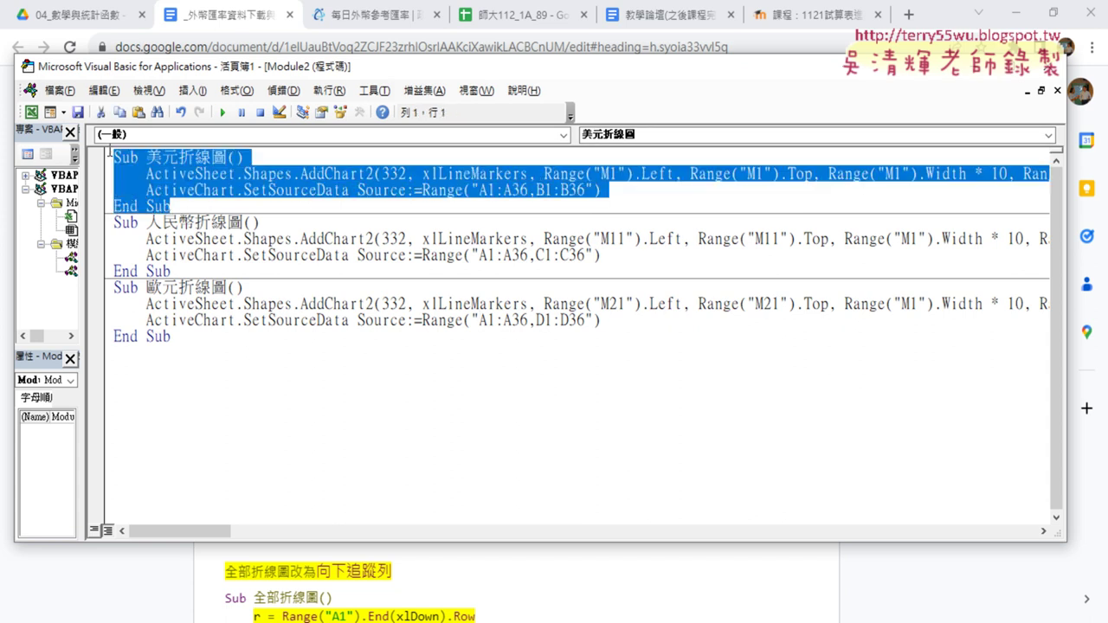
right_click(192, 179)
key(Escape)
click(183, 363)
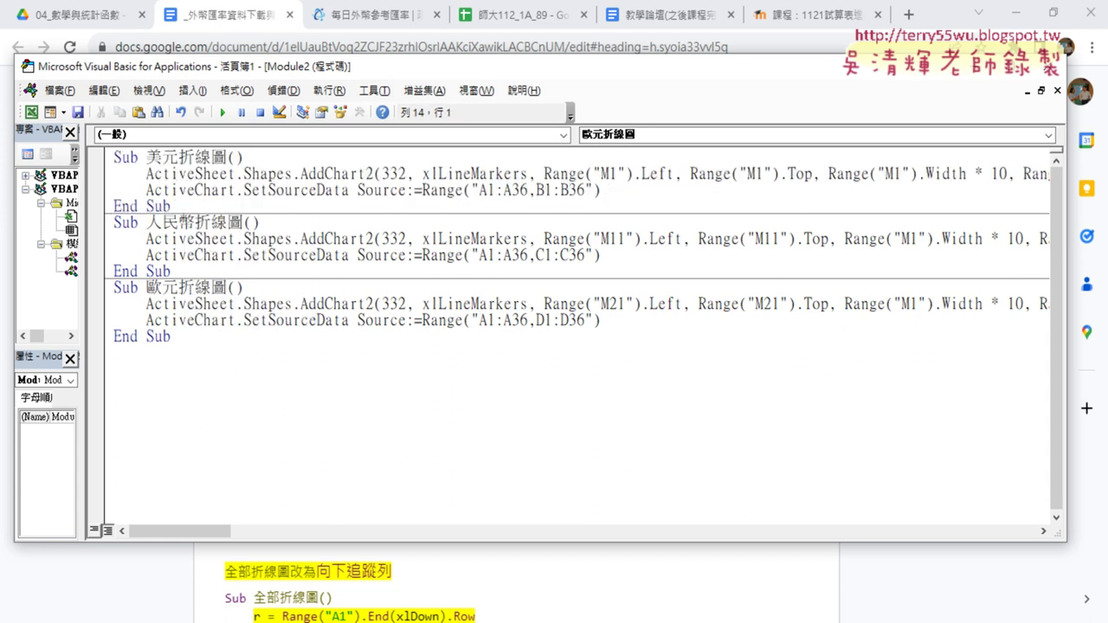
key(ctrl+v)
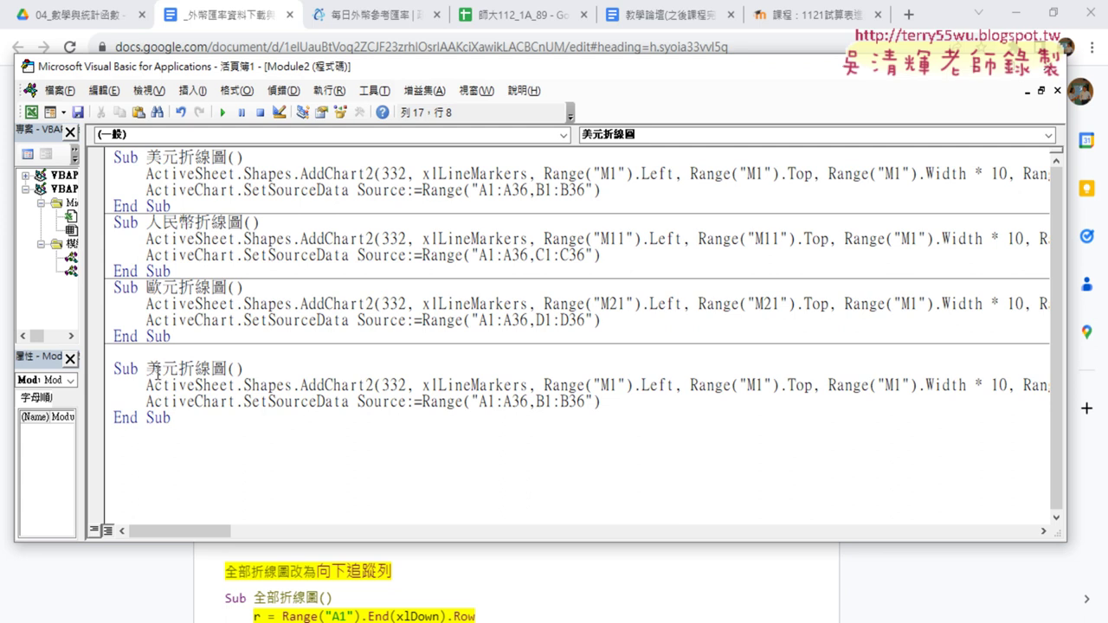
drag(146, 369, 178, 370)
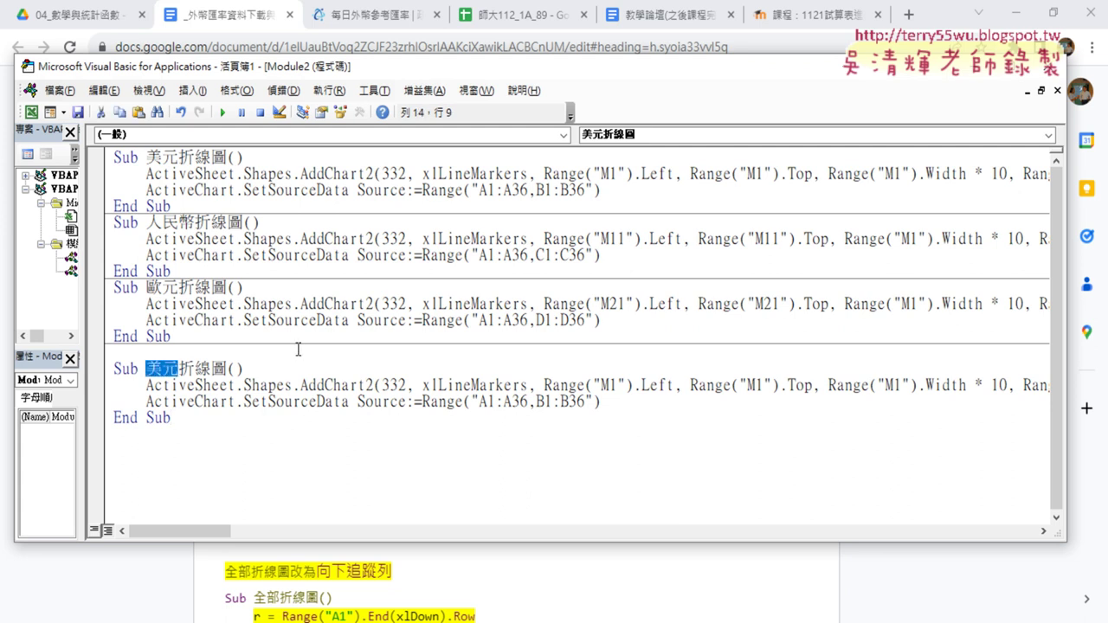
text(全)
text(部)
key(Return)
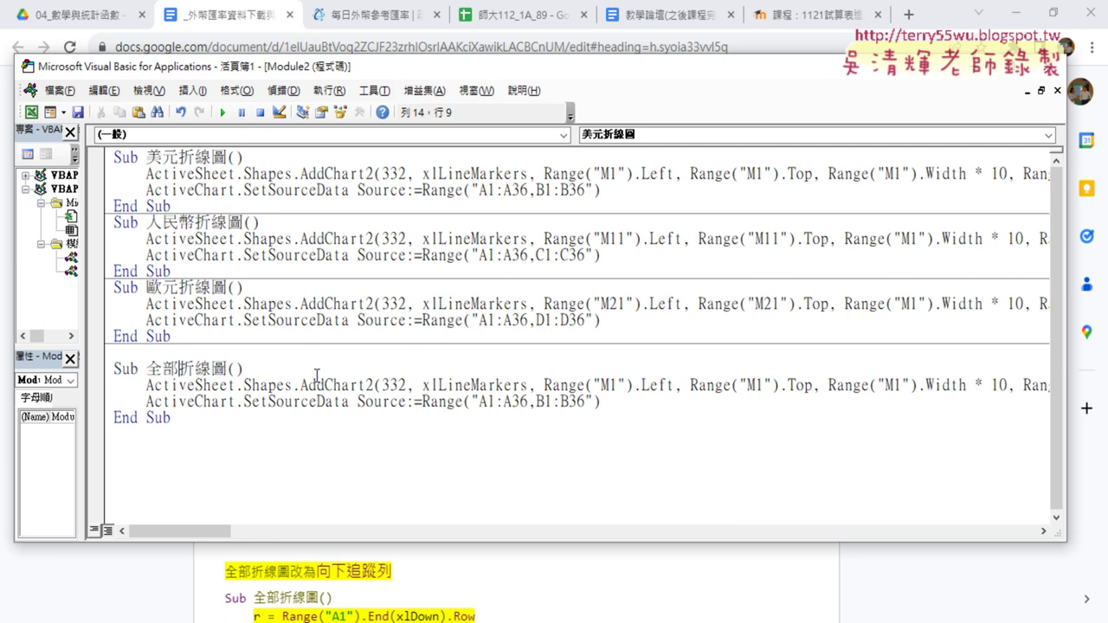
click(315, 374)
- Highlight the row numbers in the M1, M11 and M21 chart positions to compare them
drag(754, 174, 762, 174)
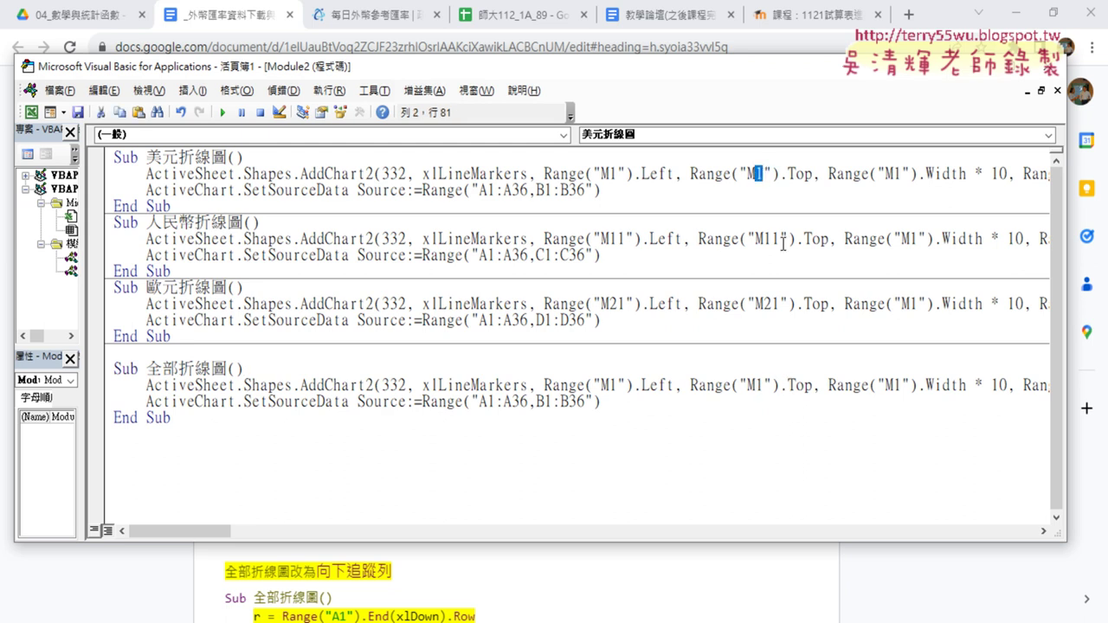
drag(761, 239, 770, 239)
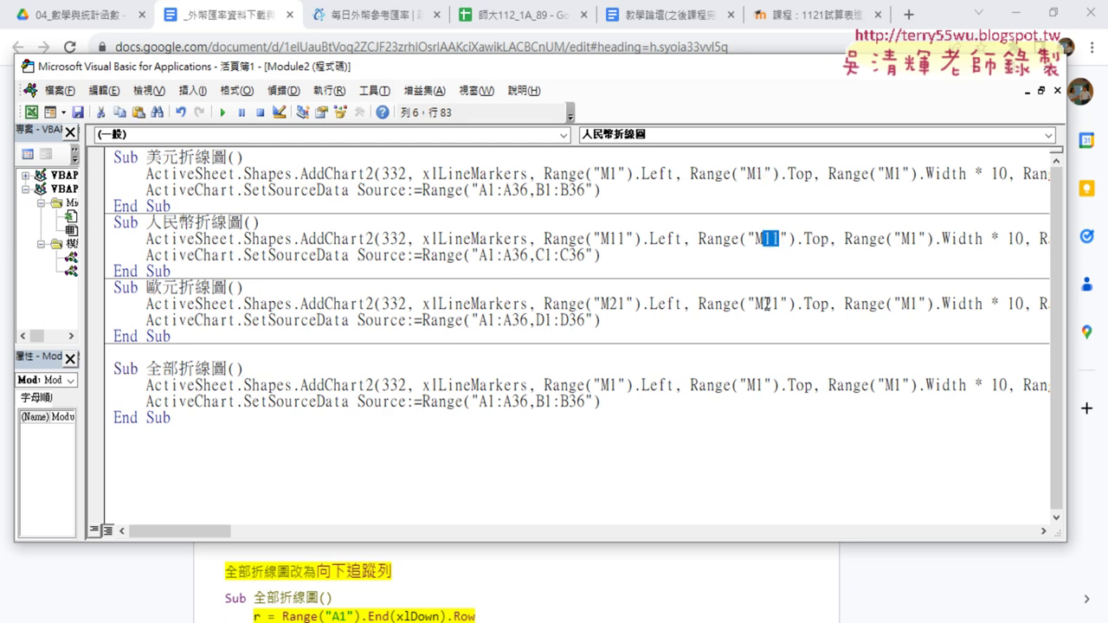
drag(762, 304, 776, 304)
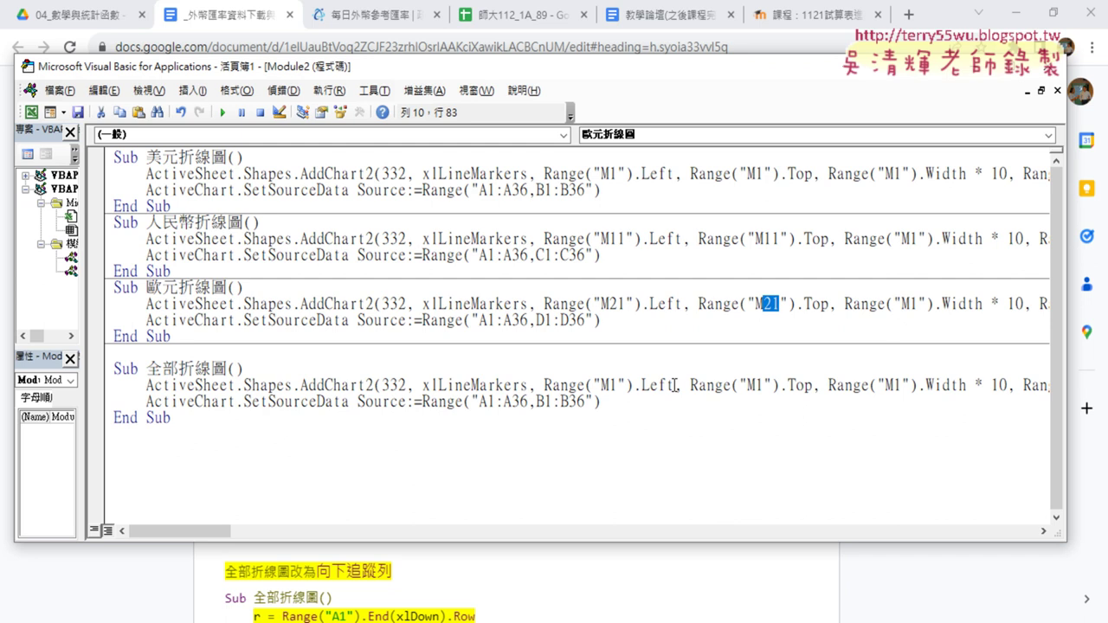
drag(755, 174, 763, 174)
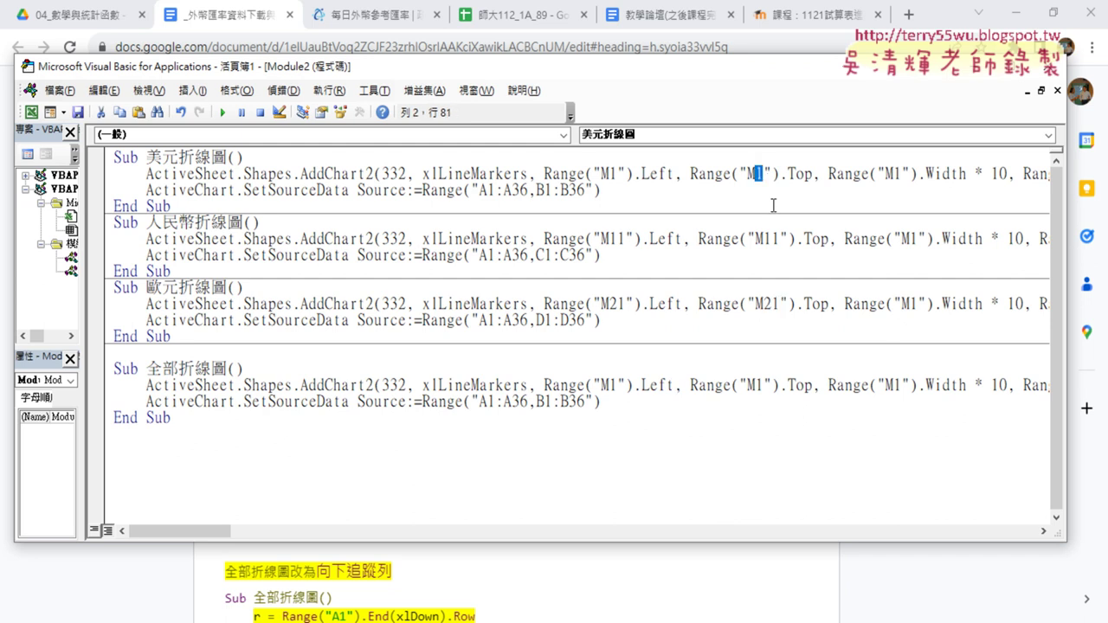
drag(761, 239, 779, 239)
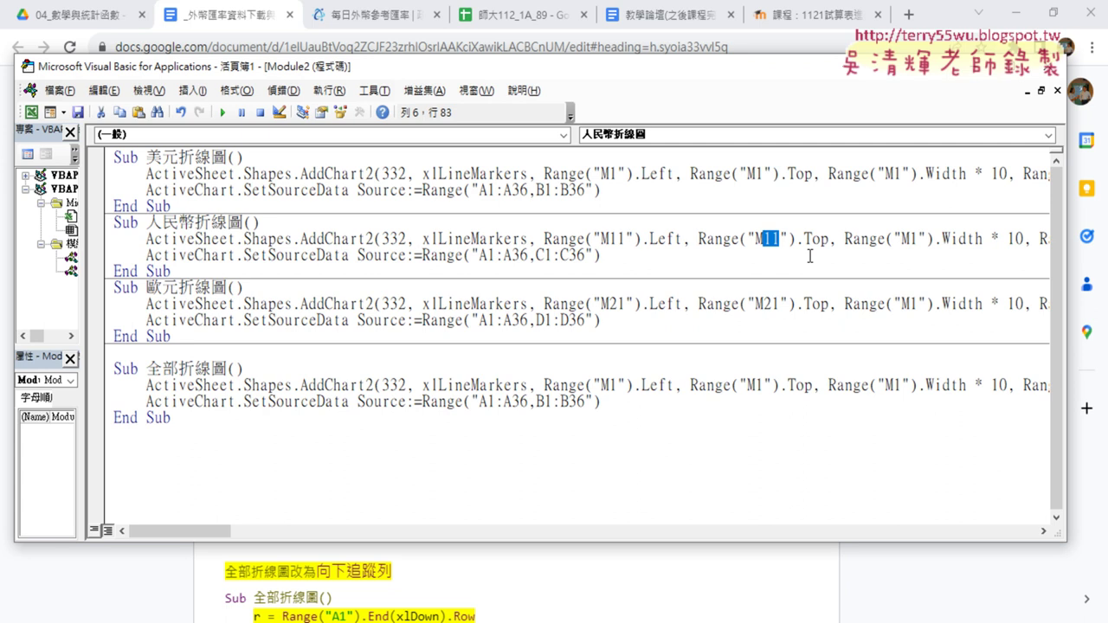
- Insert a new line k=1 right below the Sub 全部折線圖() header
click(260, 370)
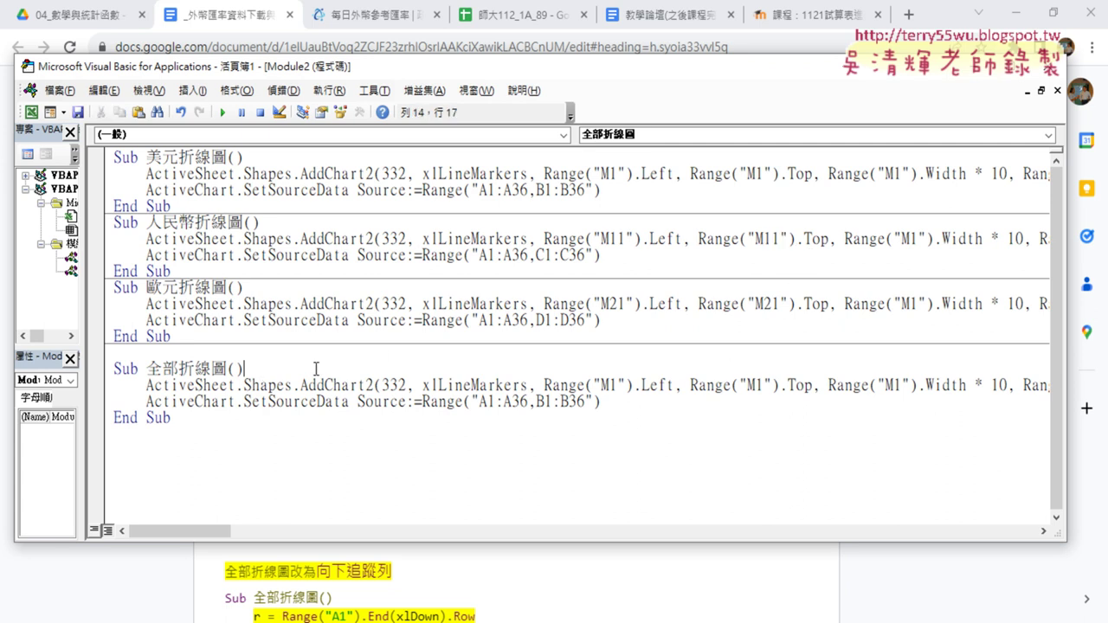
key(Return)
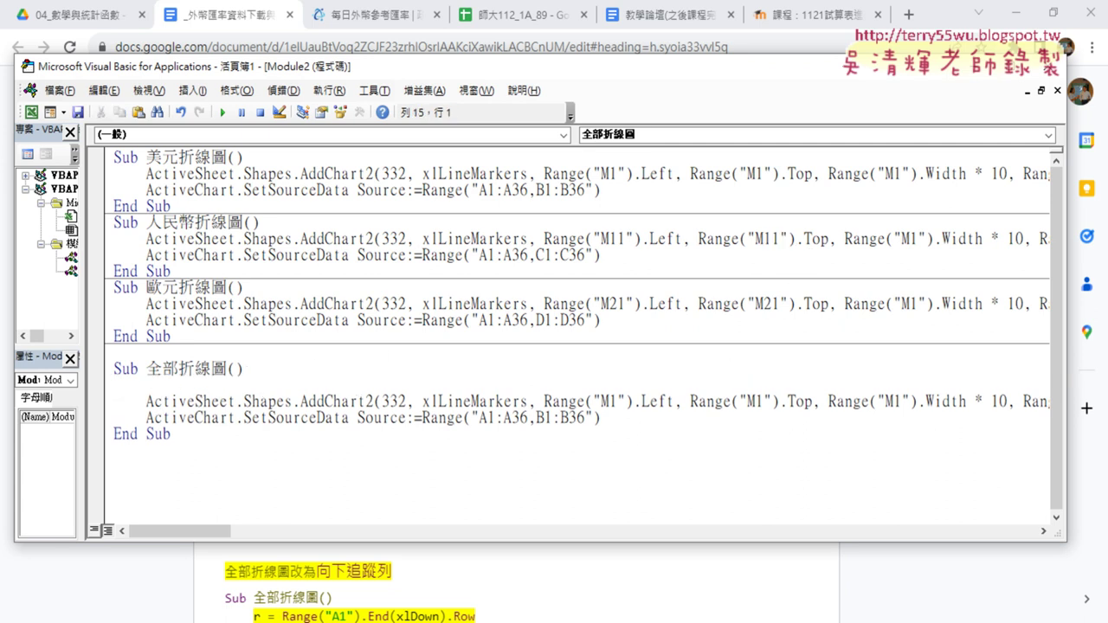
key(Tab)
key(Return)
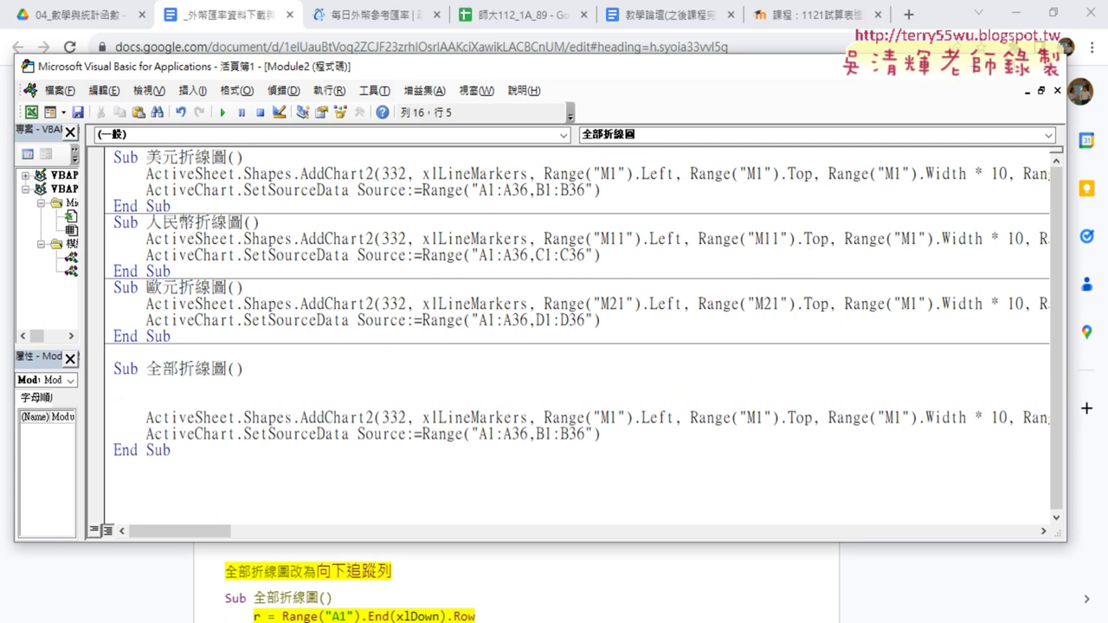
click(147, 385)
text(ㄎ)
text(ㄦ)
key(Escape)
text(k)
text(=1)
- Type the loop header for i=1 to 10 on a new line below k = 1
drag(756, 173, 766, 173)
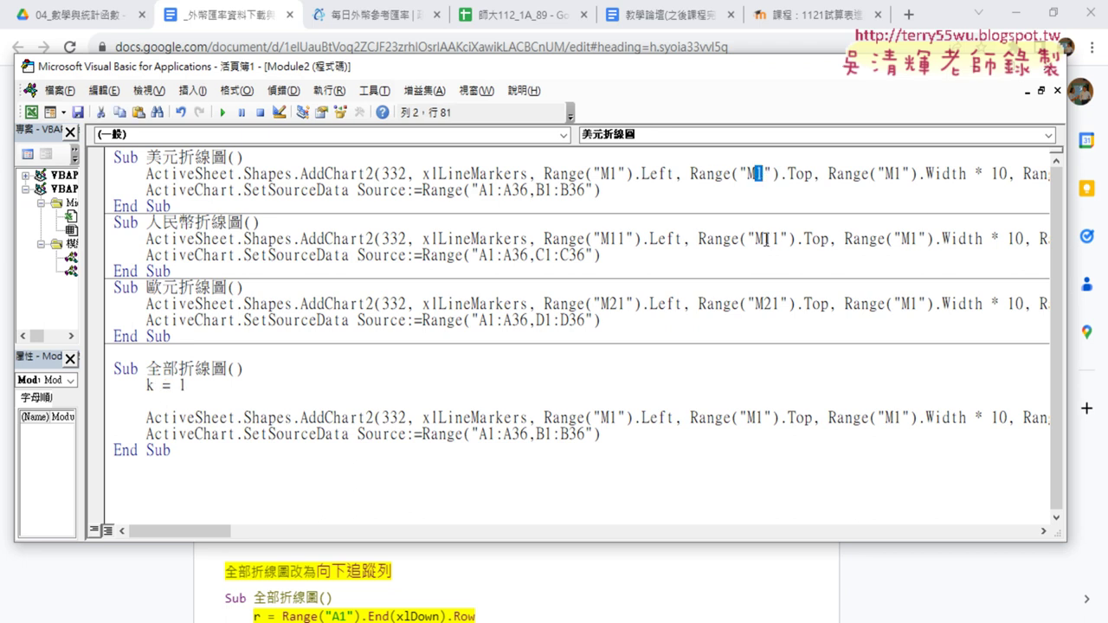
drag(762, 238, 782, 240)
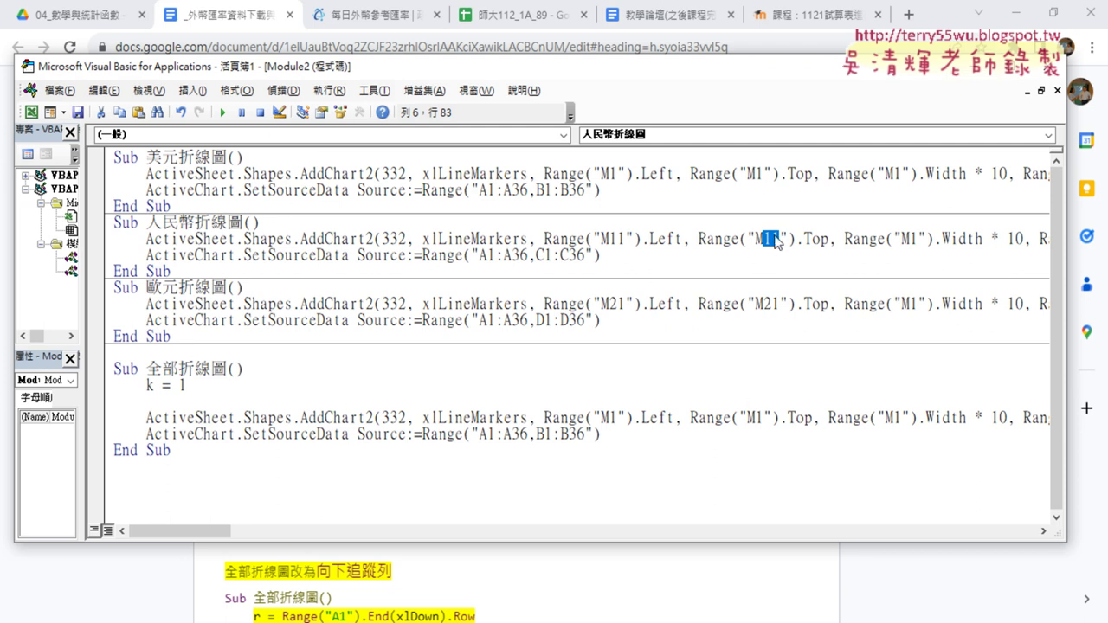
click(350, 401)
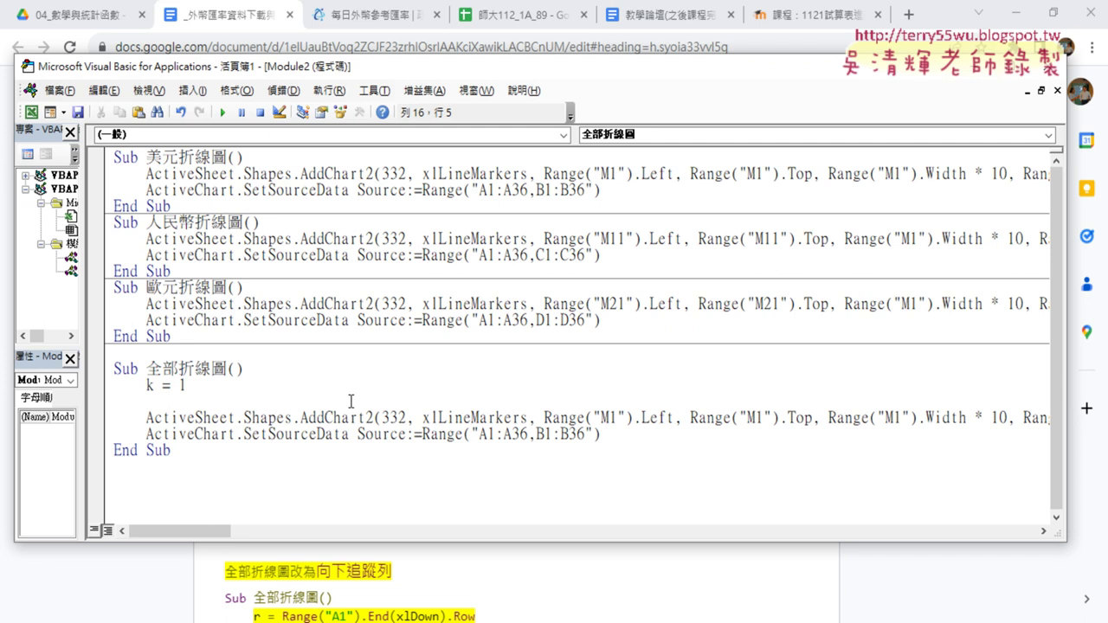
key(Return)
click(147, 401)
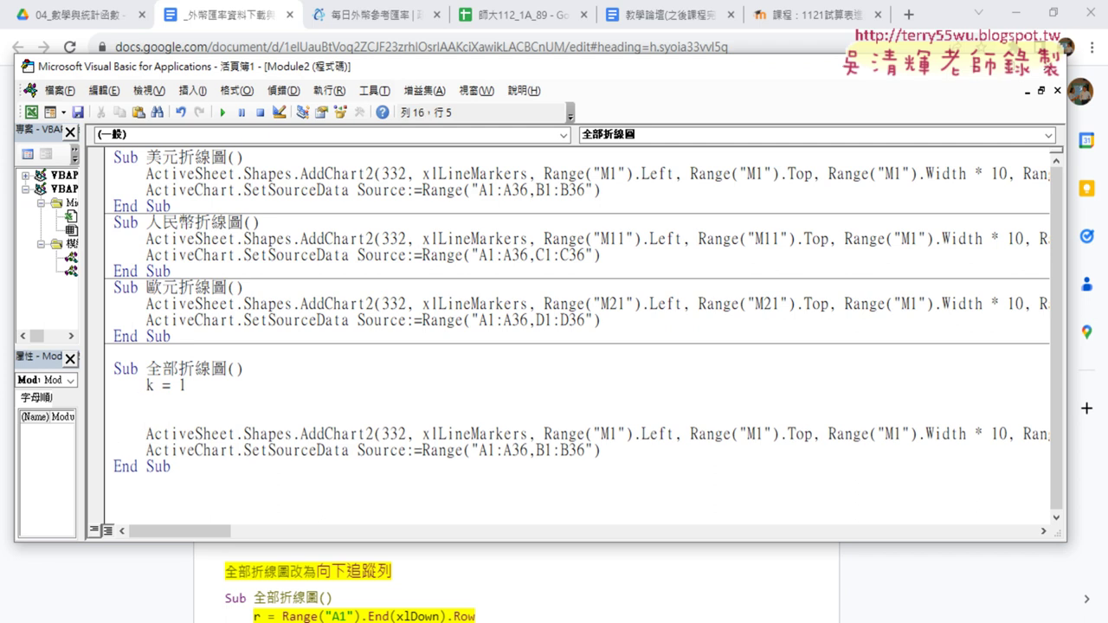
text(for )
text(i)
text(=)
text(1 t)
text(o 10)
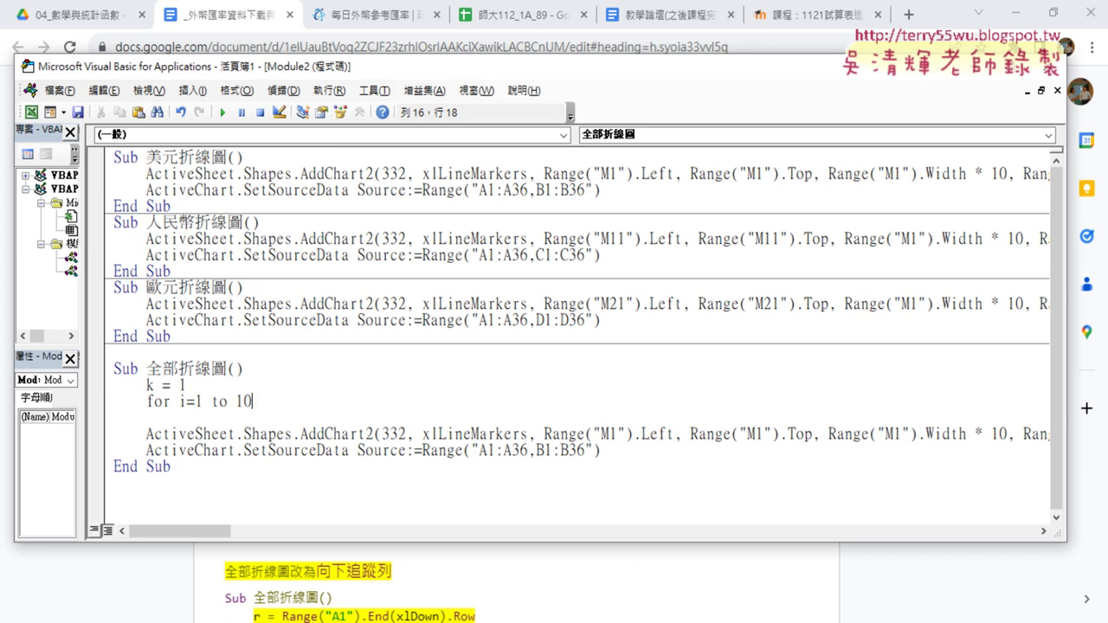
- Add Next below the For line and move the AddChart2 and SetSourceData lines, indented, inside the loop
key(Return)
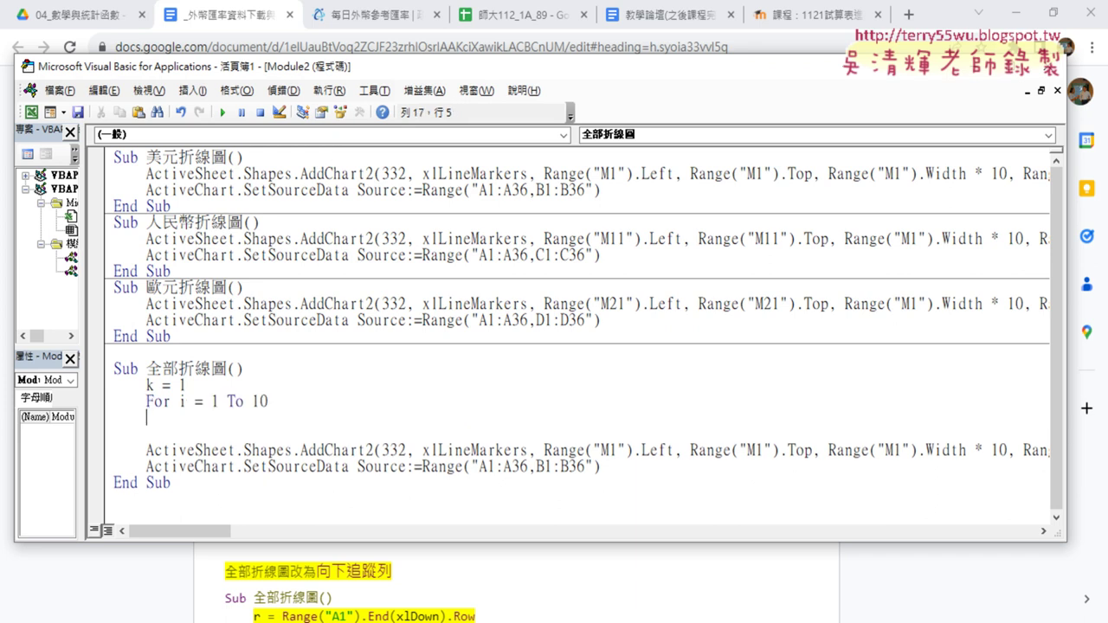
key(Return)
text(next)
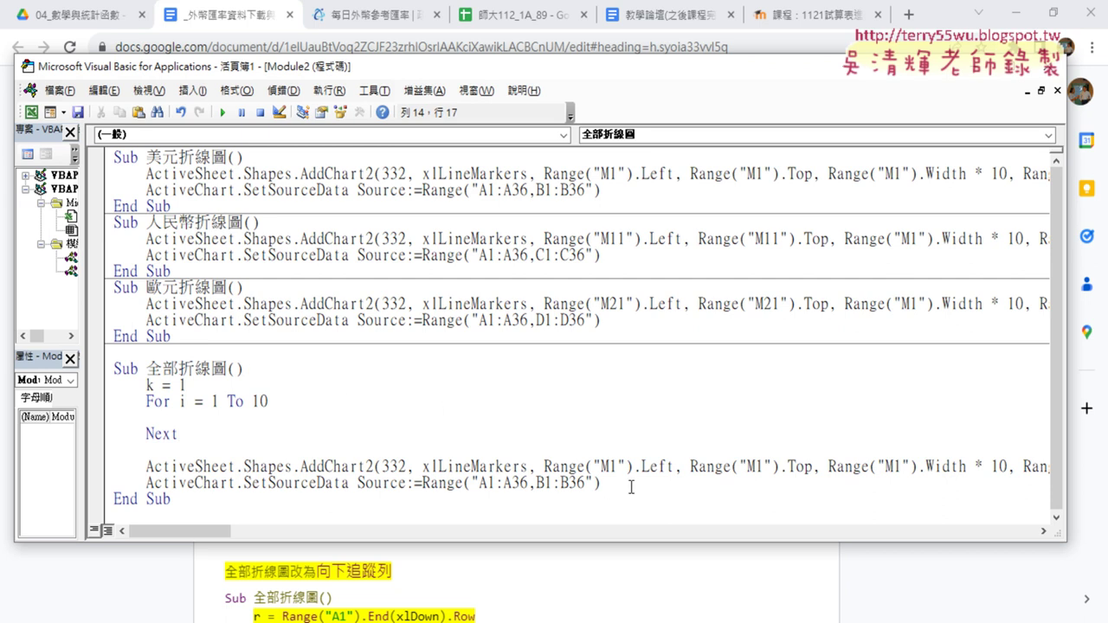
drag(604, 483, 108, 469)
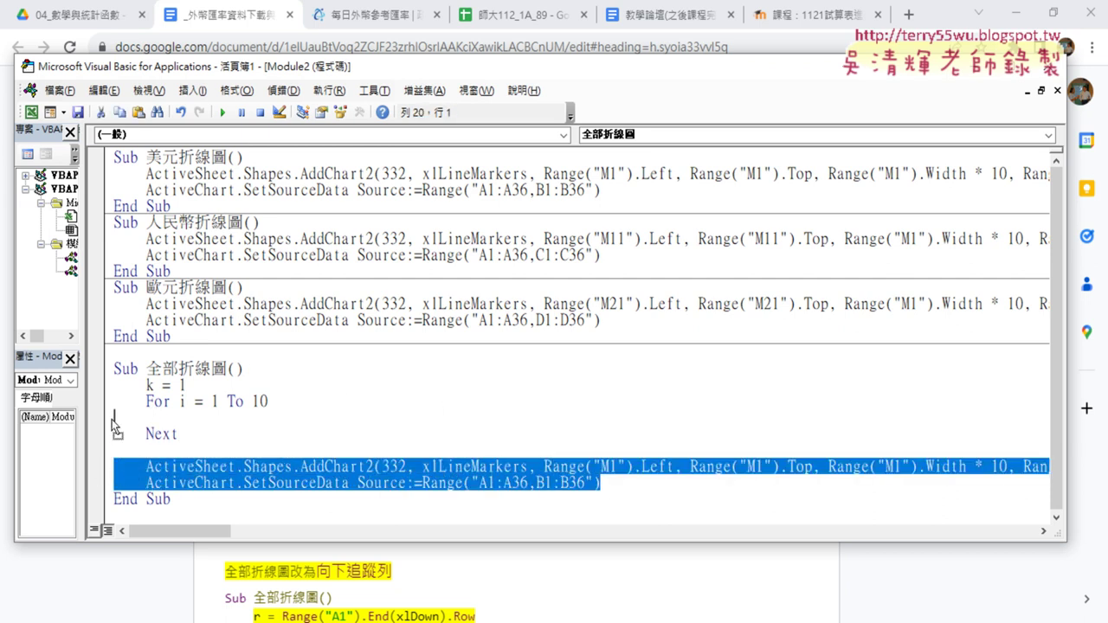
drag(130, 476, 114, 418)
drag(604, 434, 106, 418)
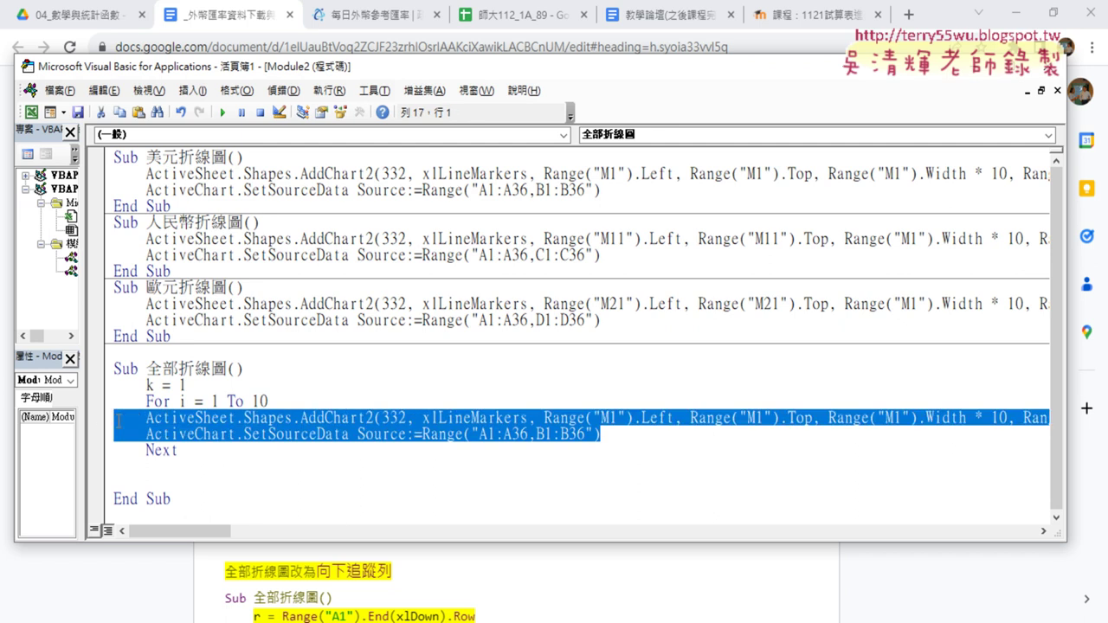
key(Tab)
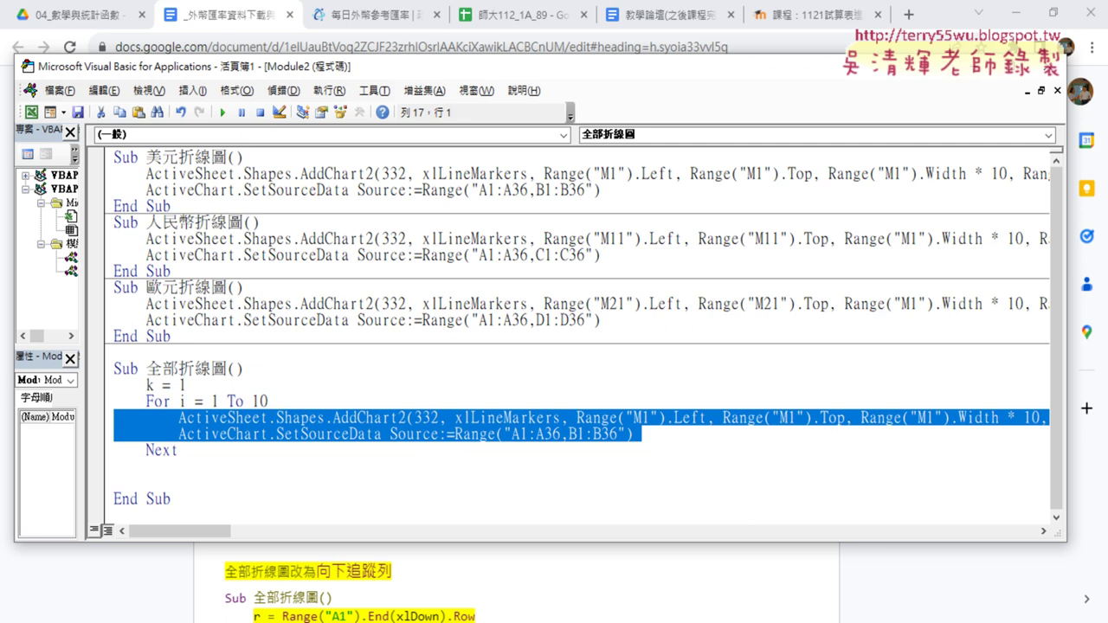
- Delete the blank lines between Next and End Sub
click(214, 457)
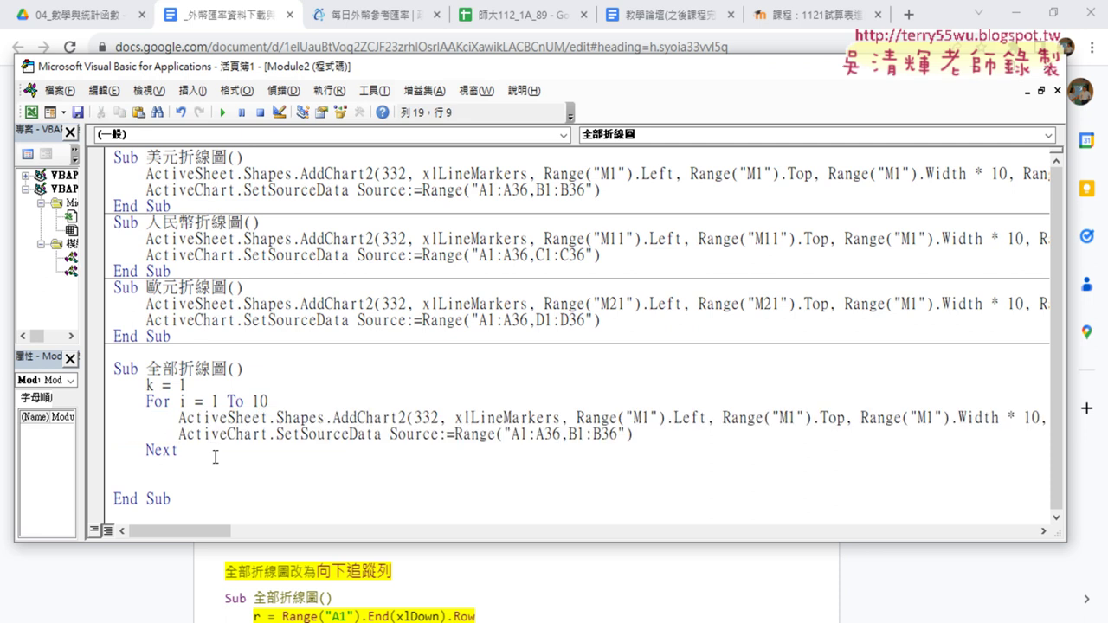
key(Delete)
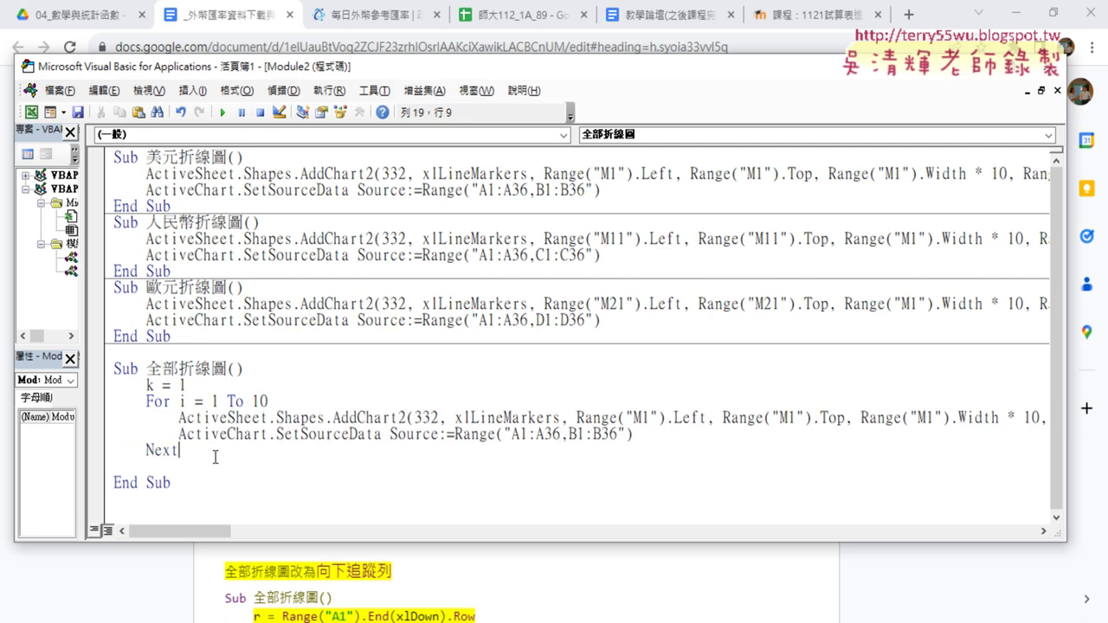
key(Delete)
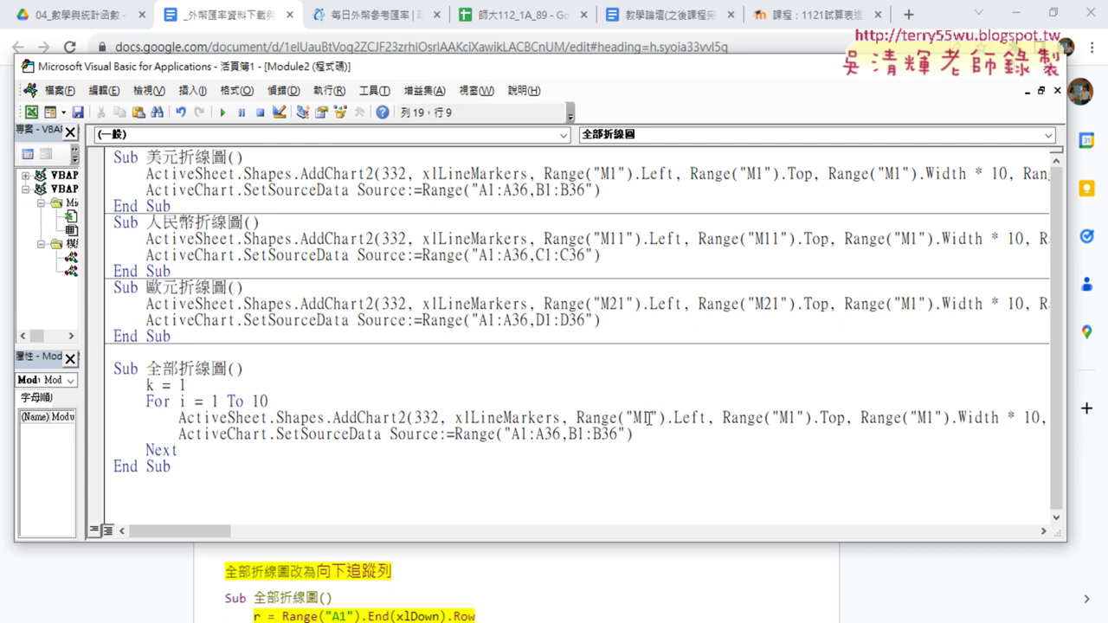
- Change the Left anchor from Range("M1") to Range("M" & k)
drag(651, 417, 641, 417)
click(659, 418)
drag(642, 418, 650, 418)
drag(651, 418, 660, 418)
click(653, 418)
key(BackSpace)
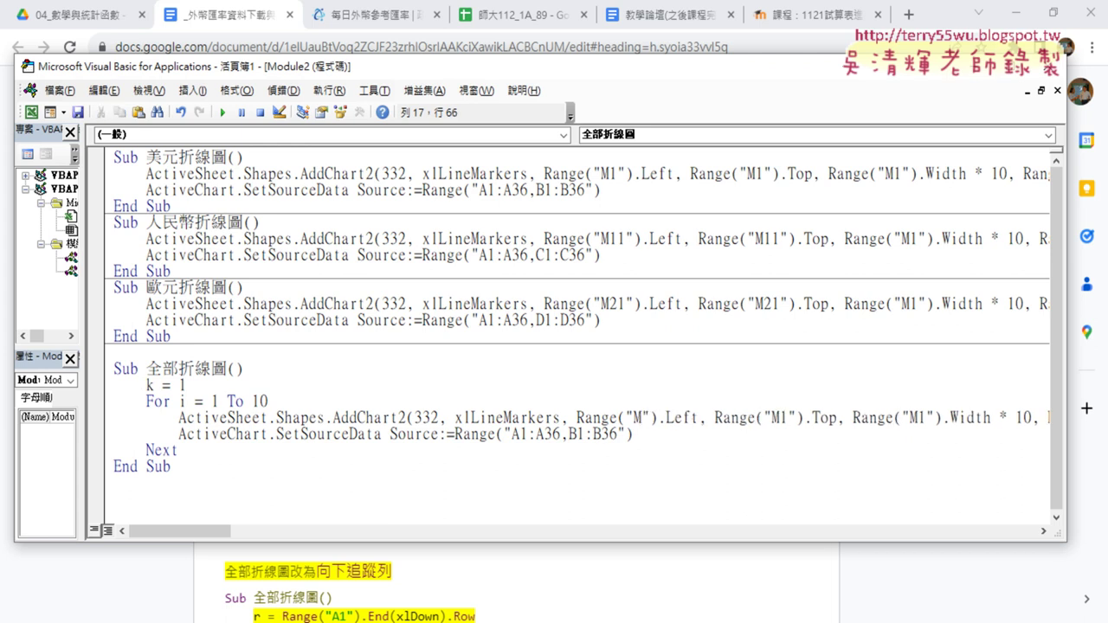
click(652, 418)
text(&)
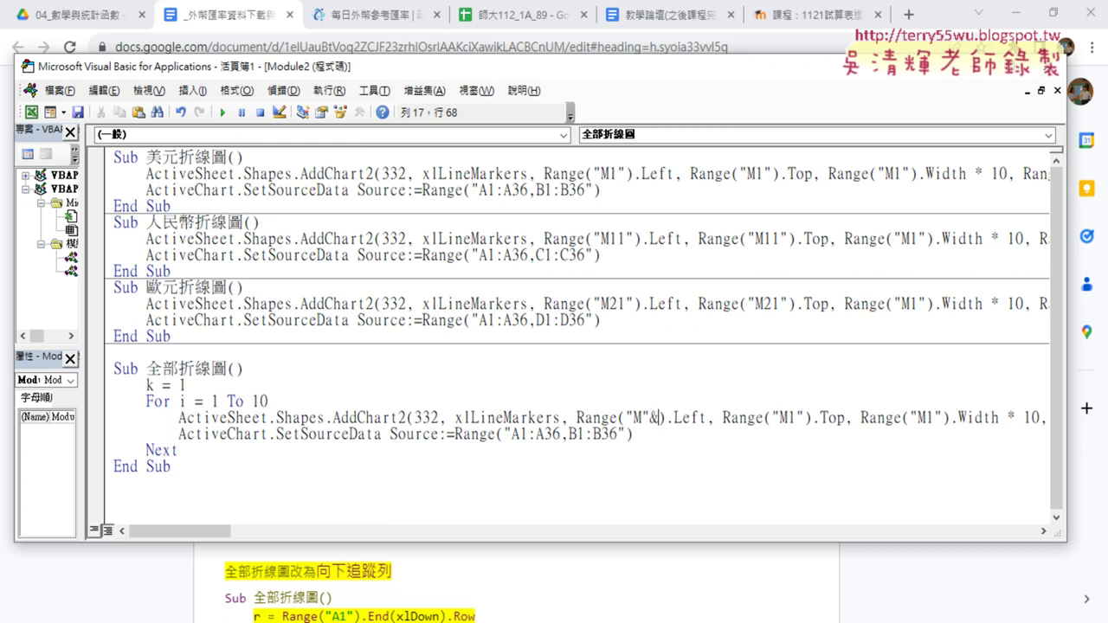
text(k)
click(651, 418)
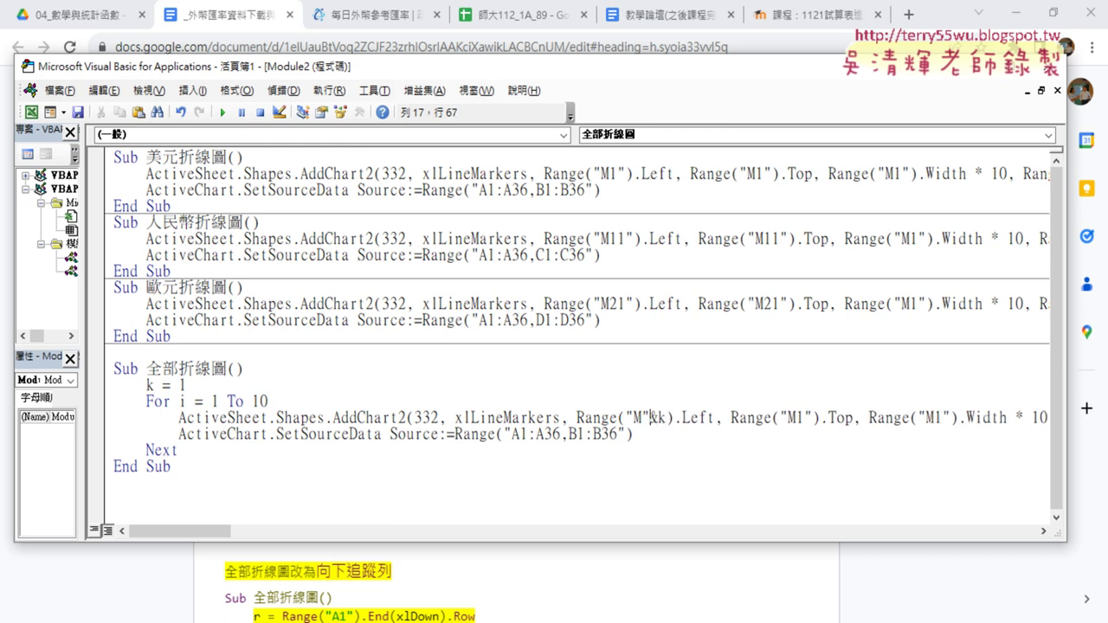
key(Right)
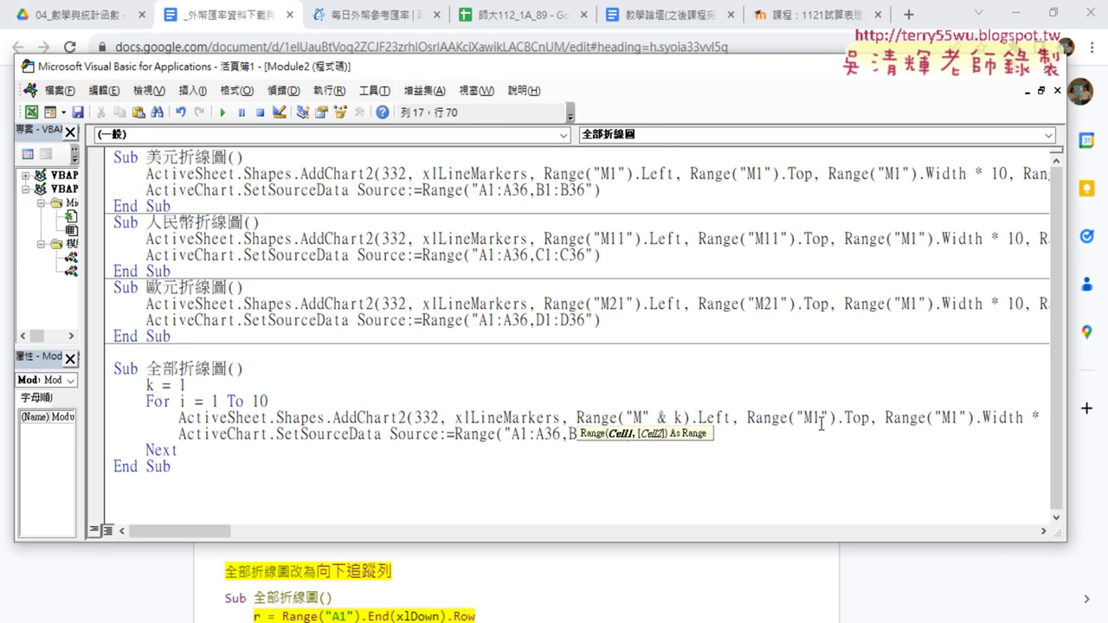
- Change the Top anchor's Range("M1") to Range("M" & k) as well
drag(814, 418, 824, 418)
key(BackSpace)
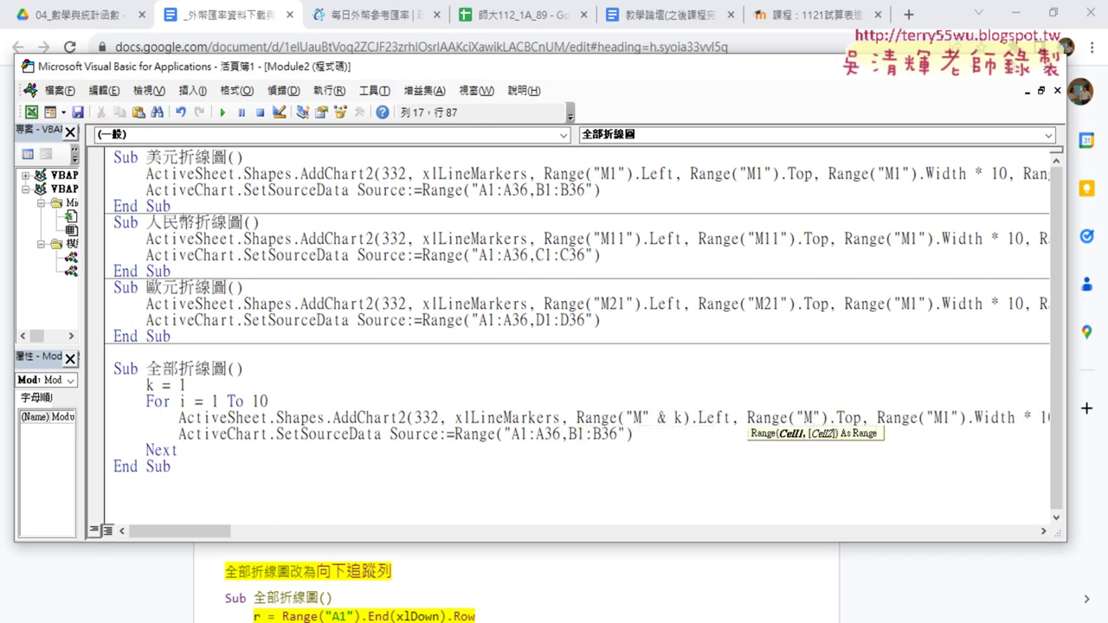
drag(648, 418, 684, 418)
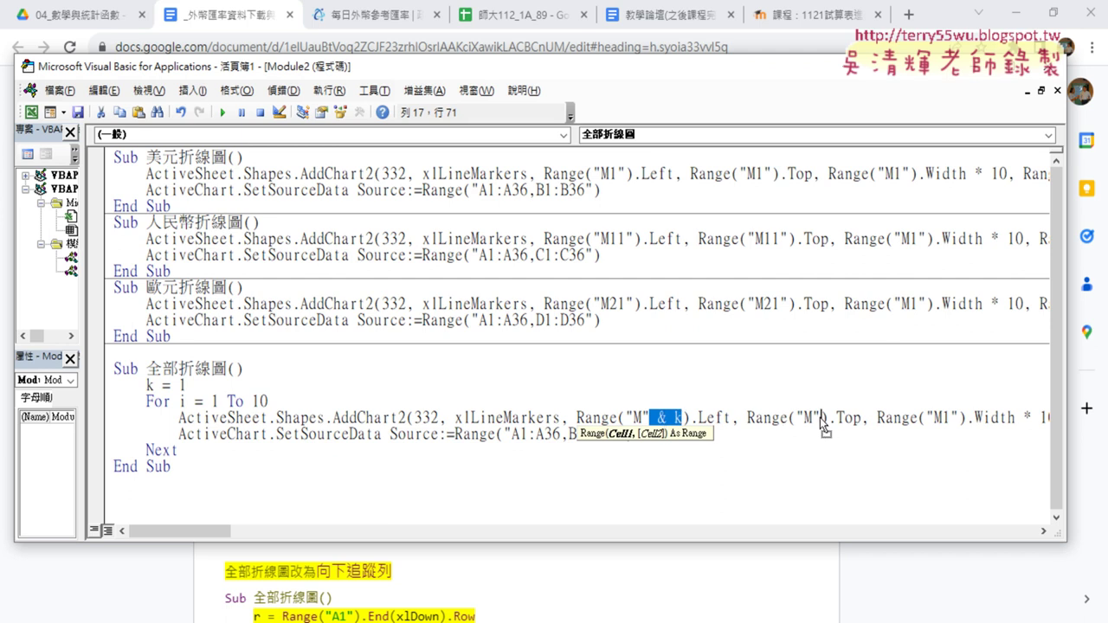
drag(820, 422, 820, 418)
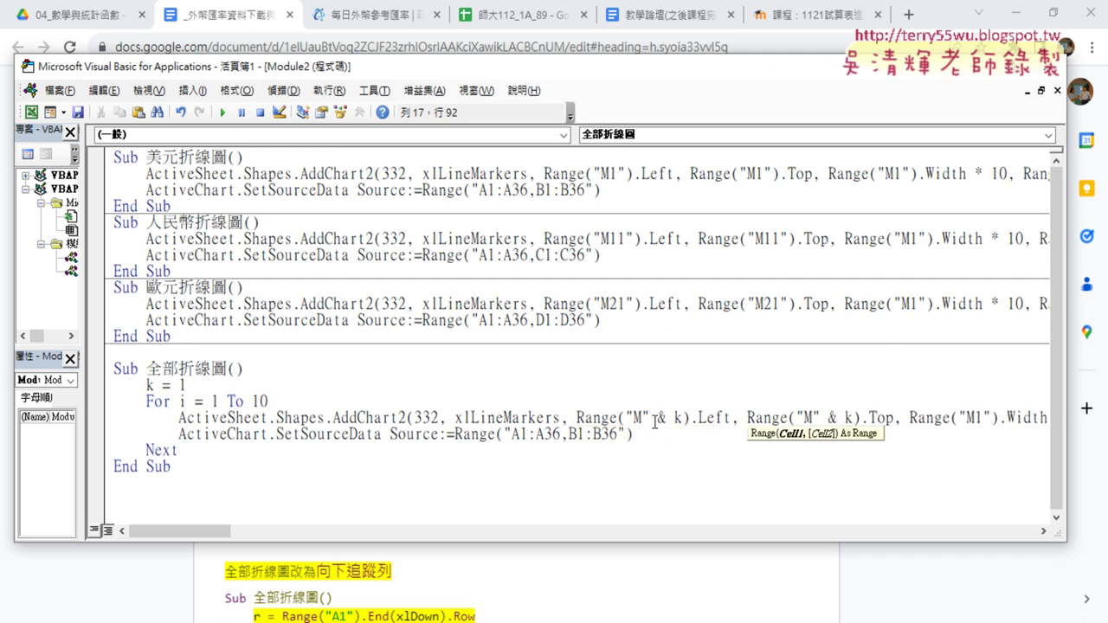
drag(651, 418, 684, 418)
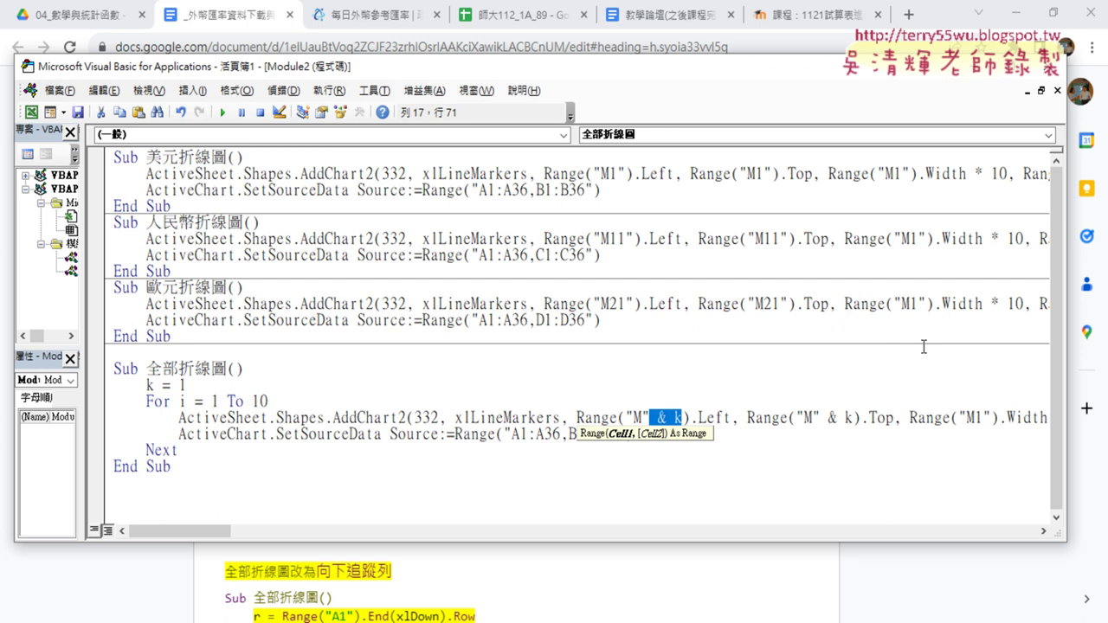
click(575, 418)
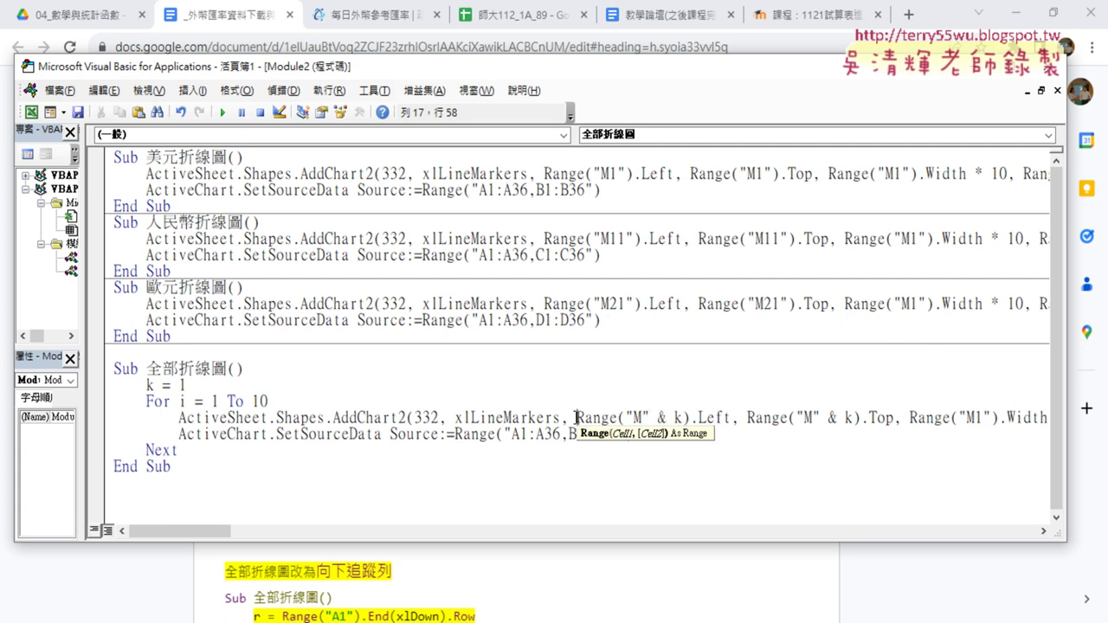
- Add k = k + 10 as the last line of the loop body, above Next
double_click(181, 385)
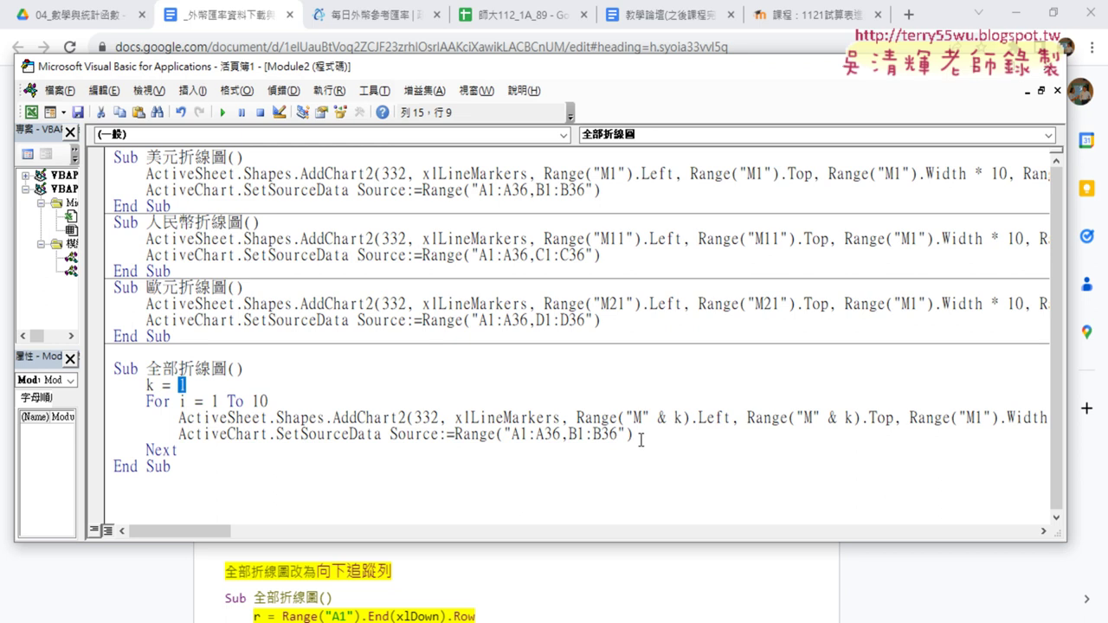
drag(640, 439, 107, 420)
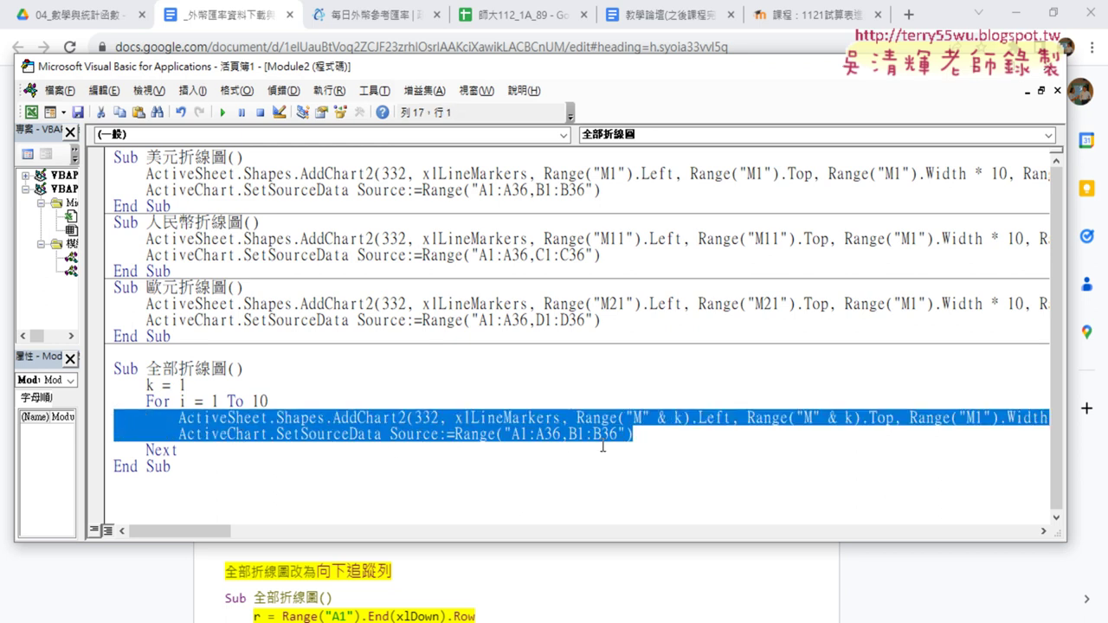
click(651, 435)
key(Return)
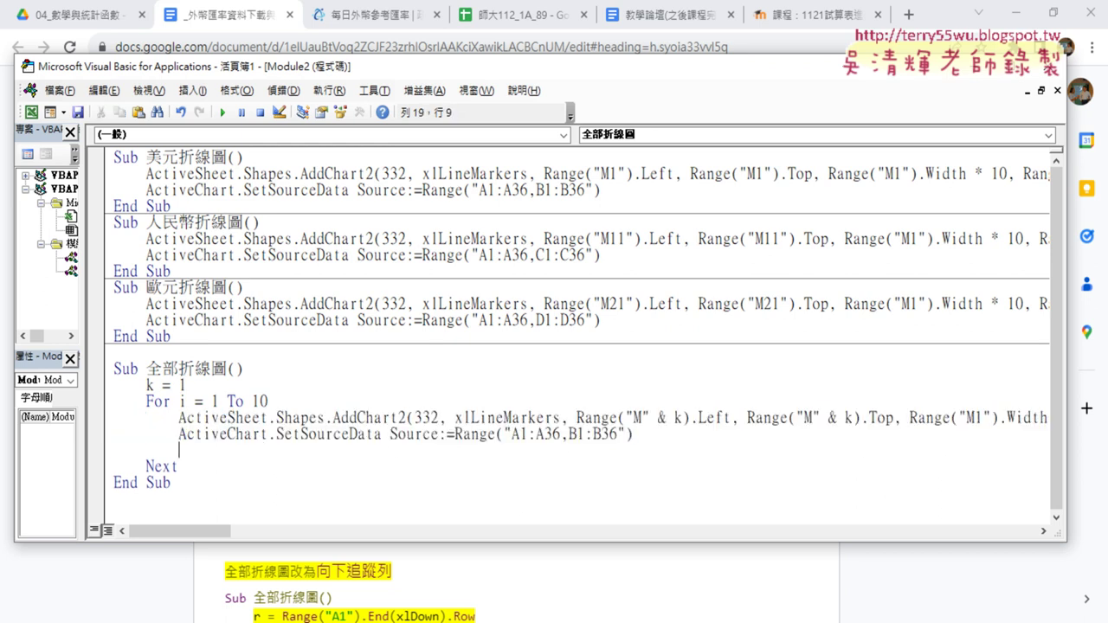
text(k)
text(=)
text(k)
text(+10)
click(461, 355)
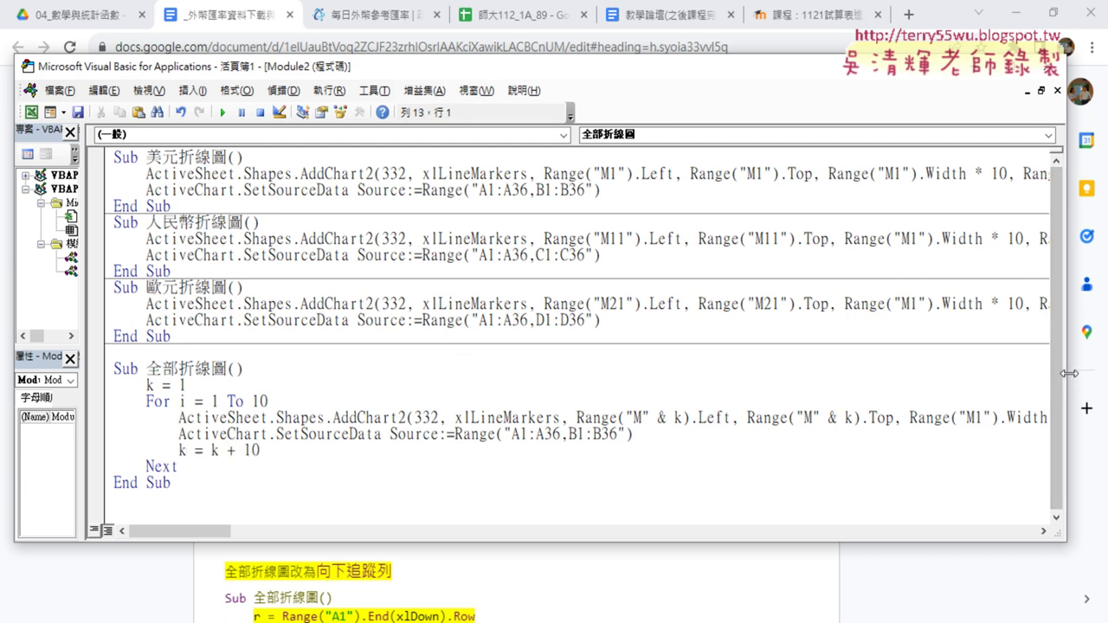
- Narrow the VBA editor and check Excel's charts before reopening the Google Docs notes
drag(1068, 371, 515, 370)
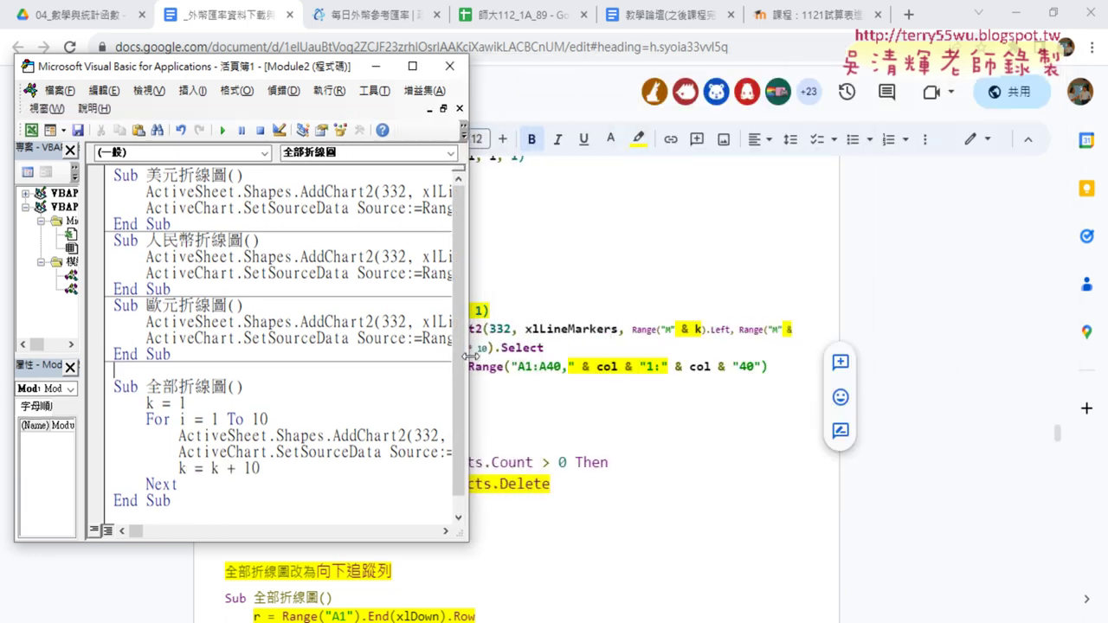
click(1016, 13)
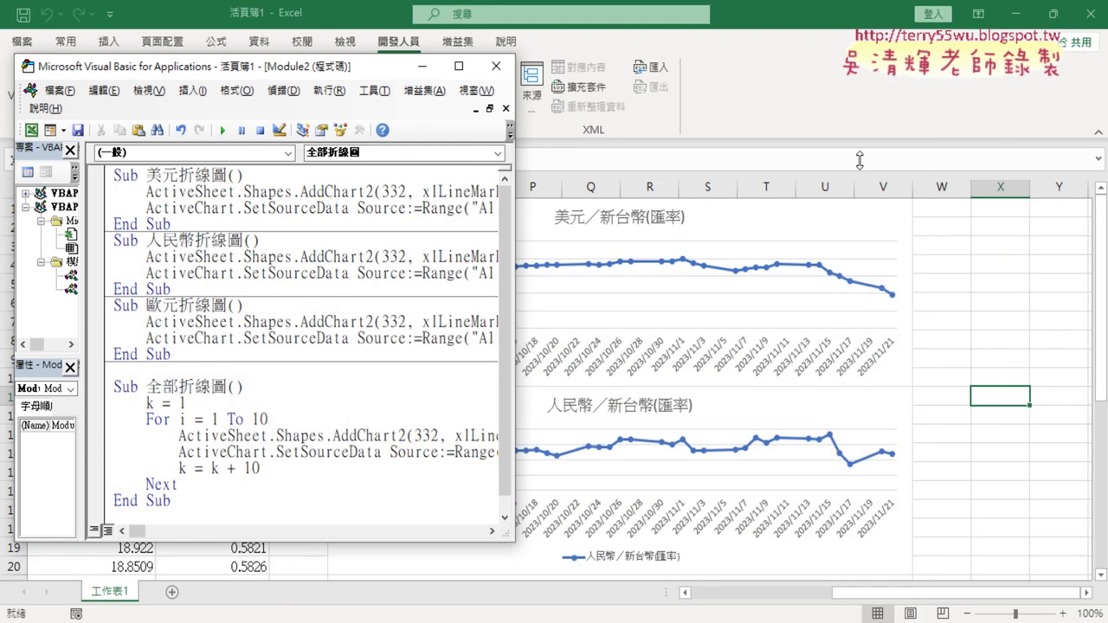
scroll(347, 397, down, 1)
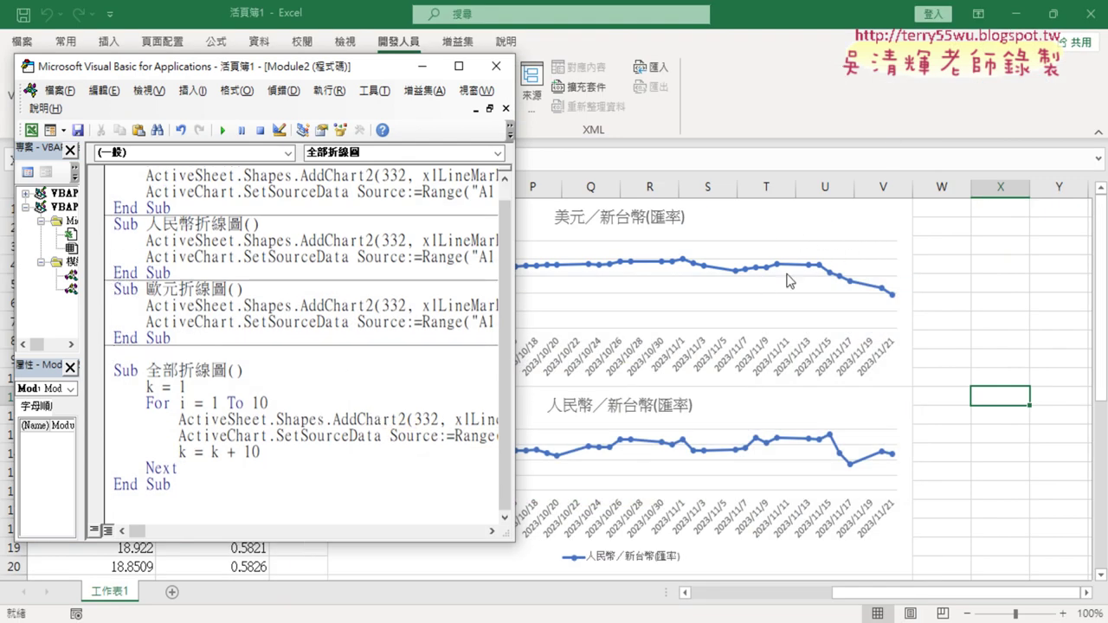
mouse_move(535, 622)
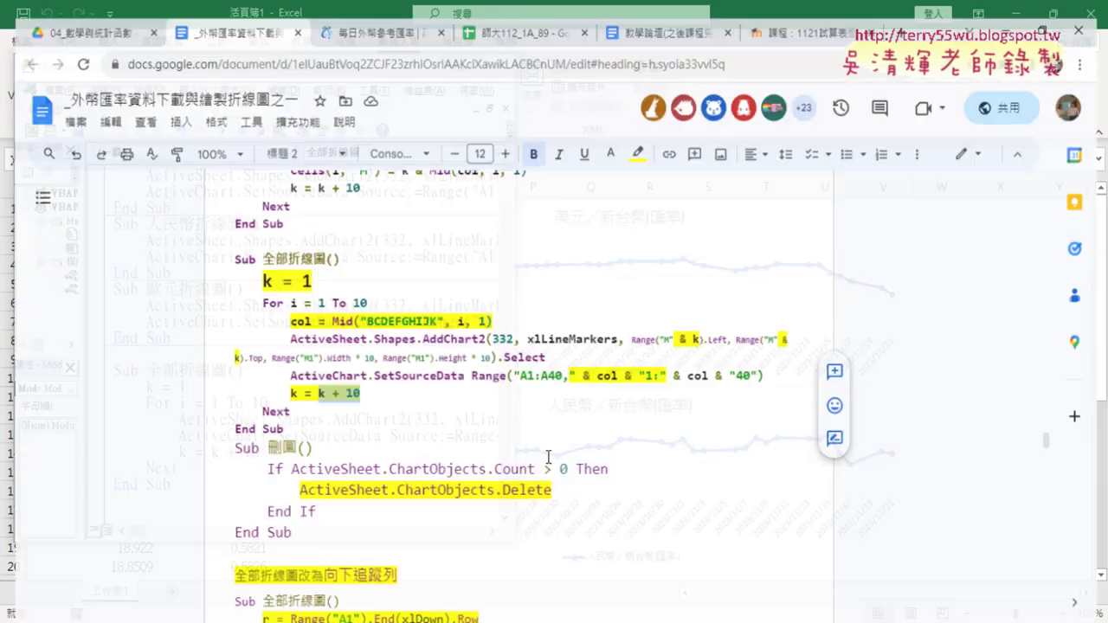
click(536, 571)
- Select and copy the Sub 刪圖 procedure in the notes, then return to Excel
scroll(534, 440, down, 1)
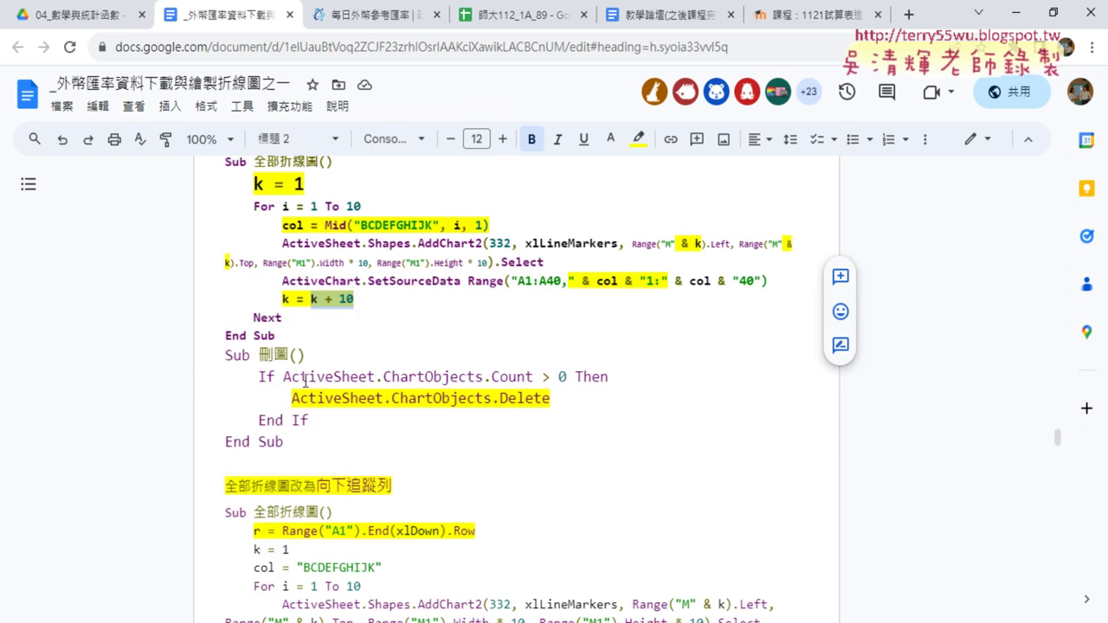
click(225, 355)
drag(225, 355, 291, 443)
key(ctrl+c)
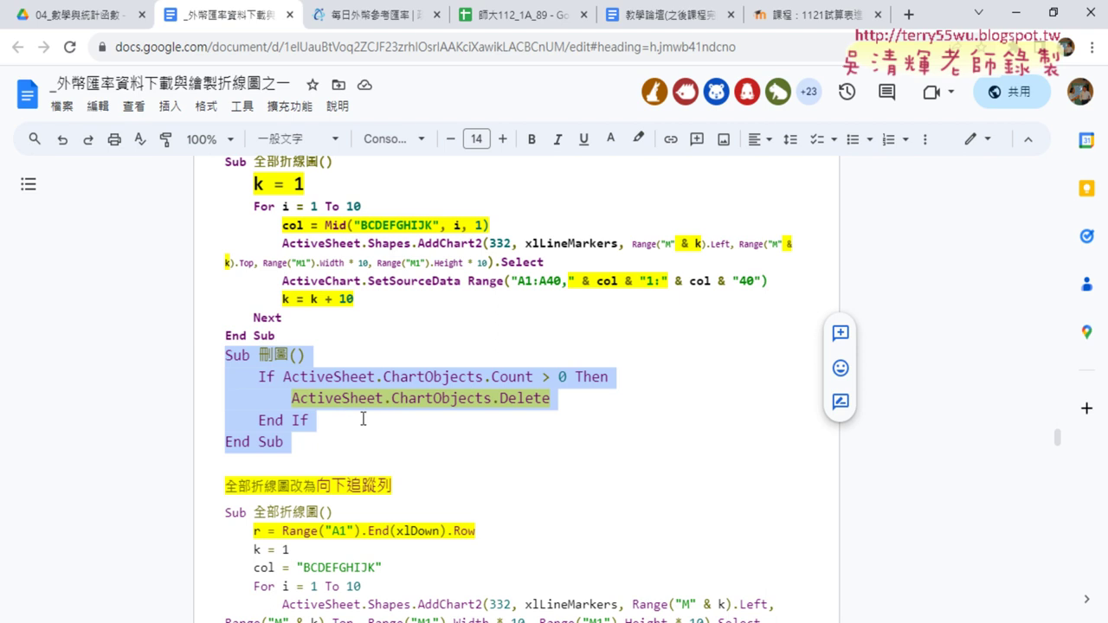
click(498, 377)
drag(491, 377, 535, 376)
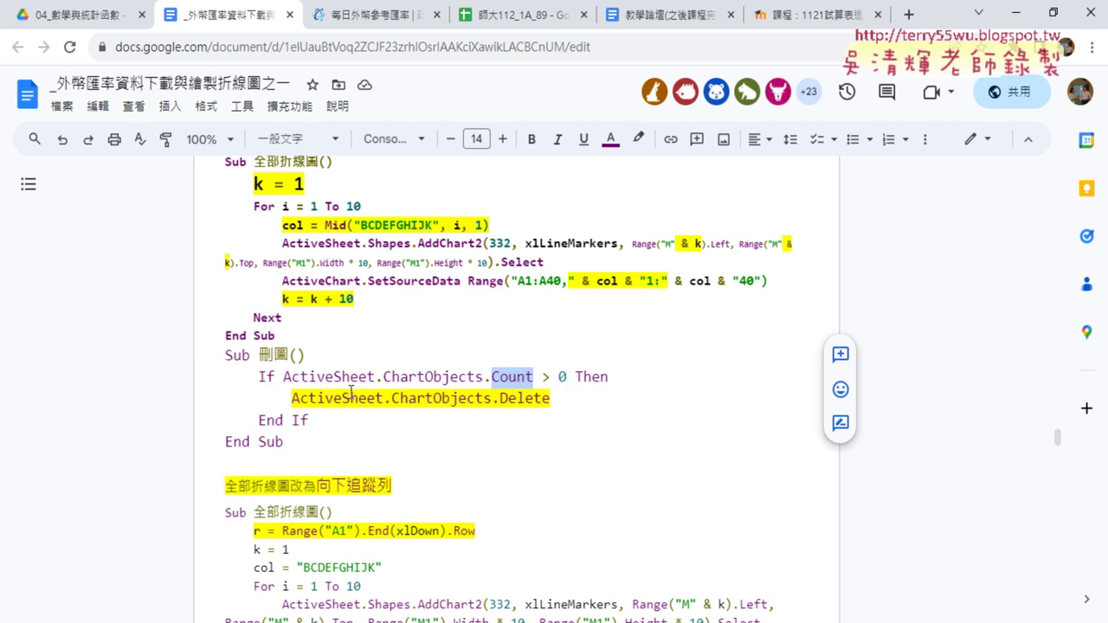
click(1016, 17)
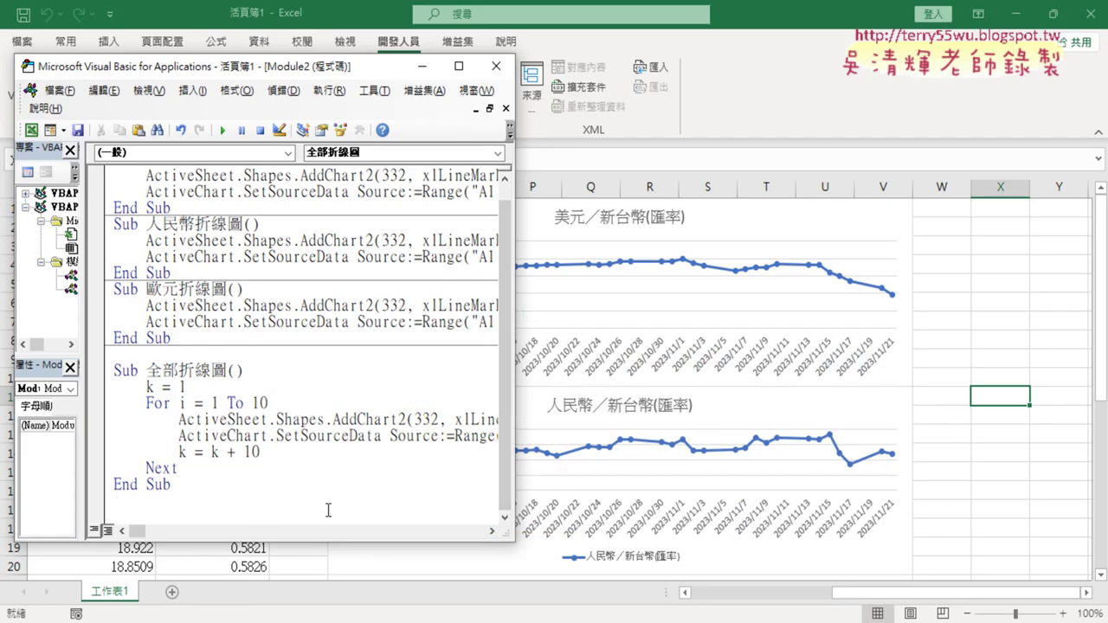
- Paste Sub 刪圖 below 全部折線圖 and run it to delete all existing charts
key(ctrl+v)
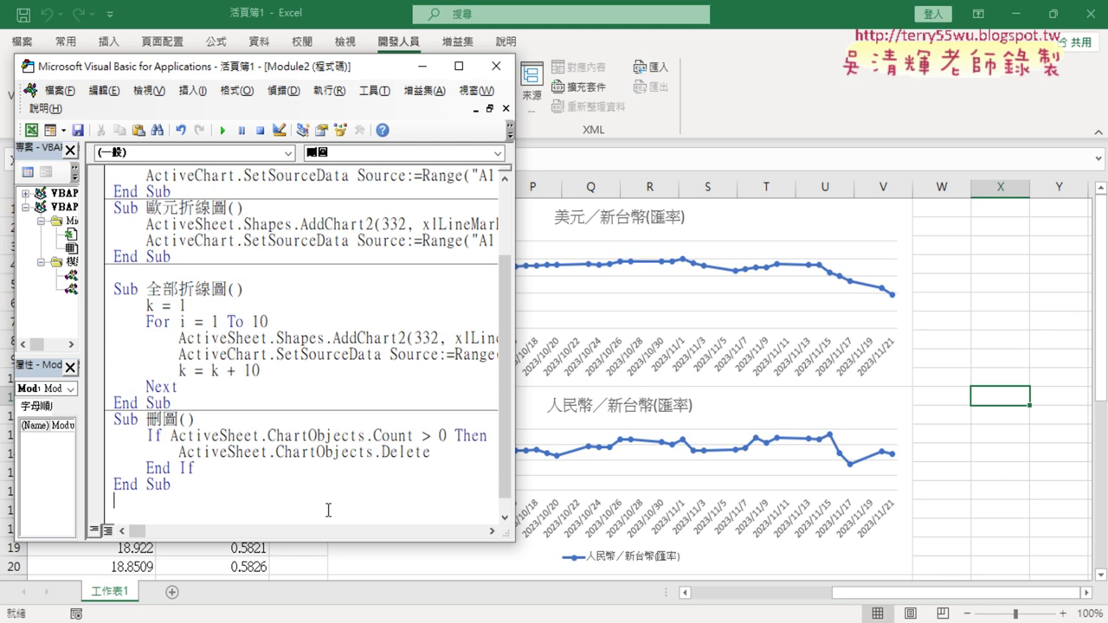
click(367, 452)
click(223, 129)
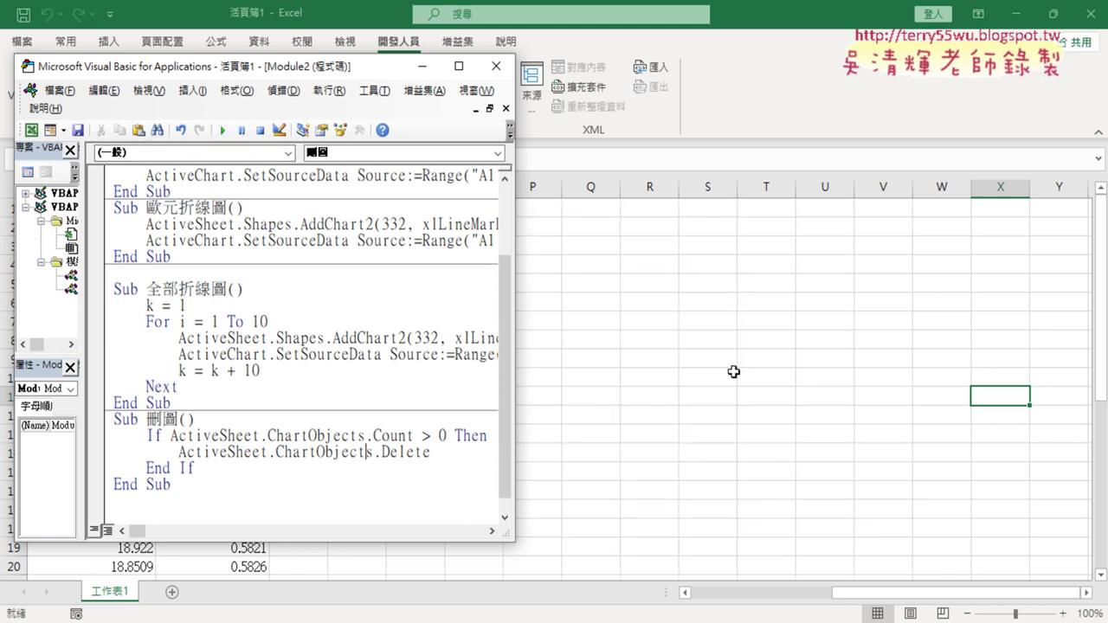
- Run 全部折線圖 to redraw the stacked line charts and narrow the editor to view them
click(269, 353)
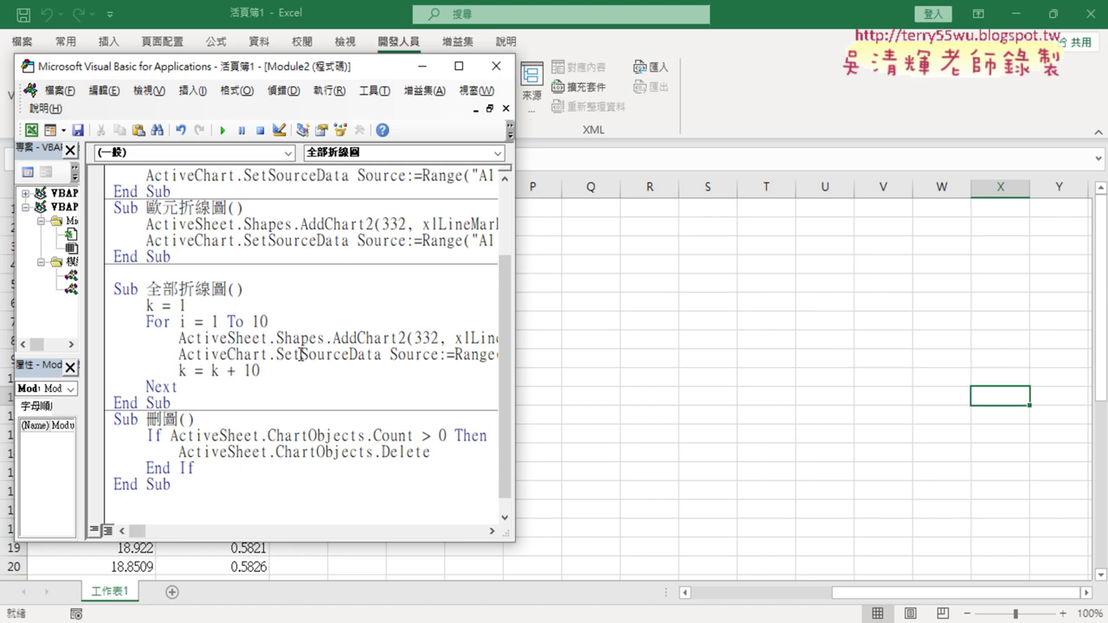
click(357, 337)
click(223, 130)
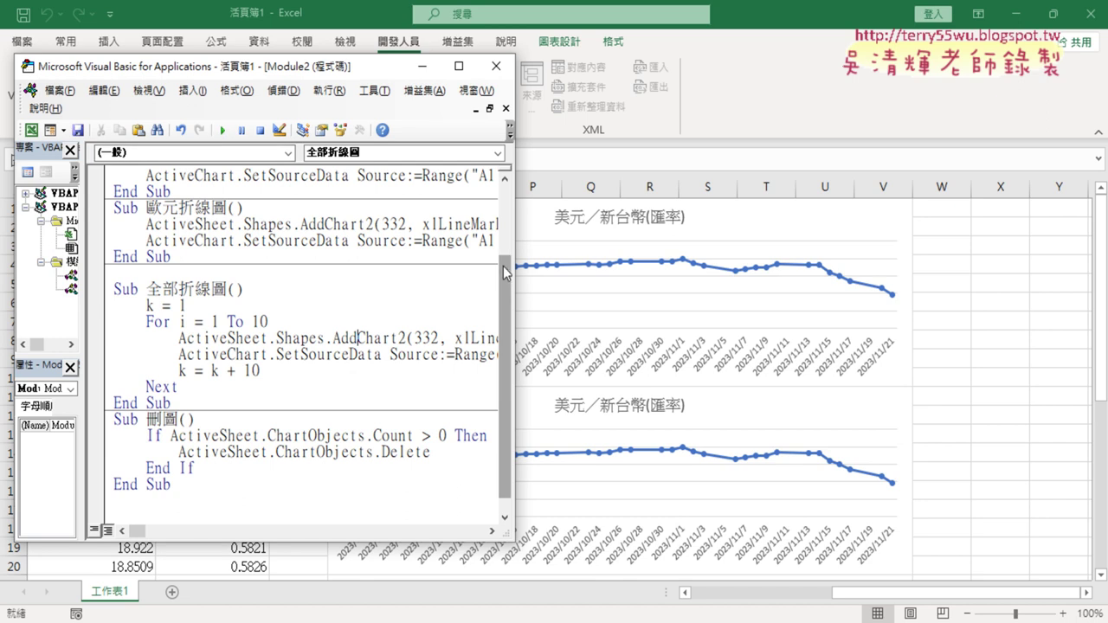
drag(514, 266, 254, 256)
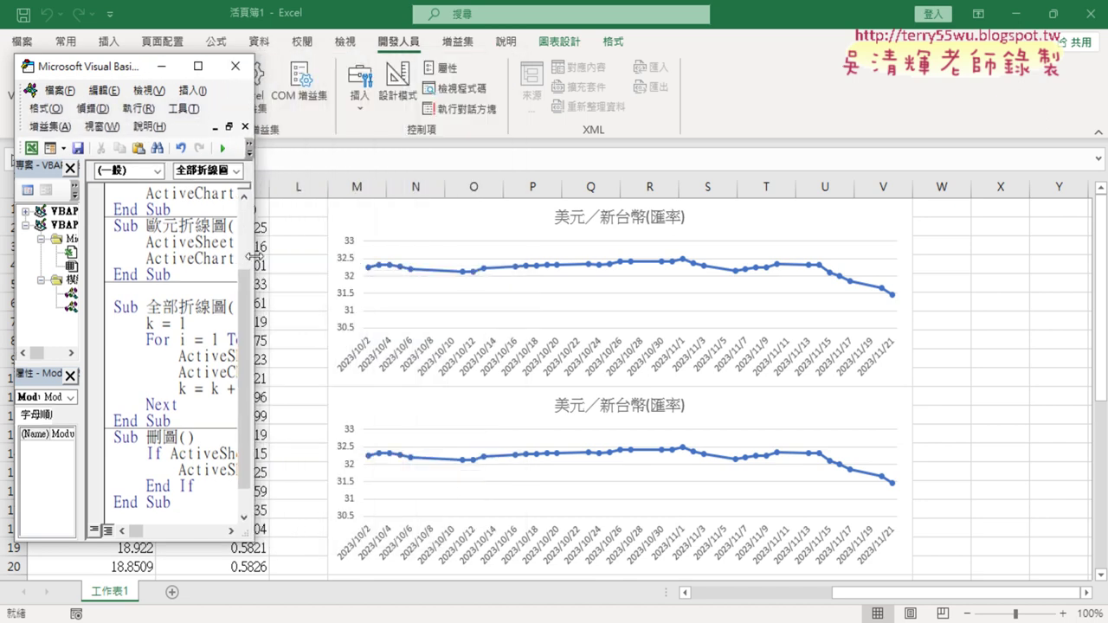
- Scroll through the stacked charts down column M, return to row 1, and reopen Visual Basic
click(955, 279)
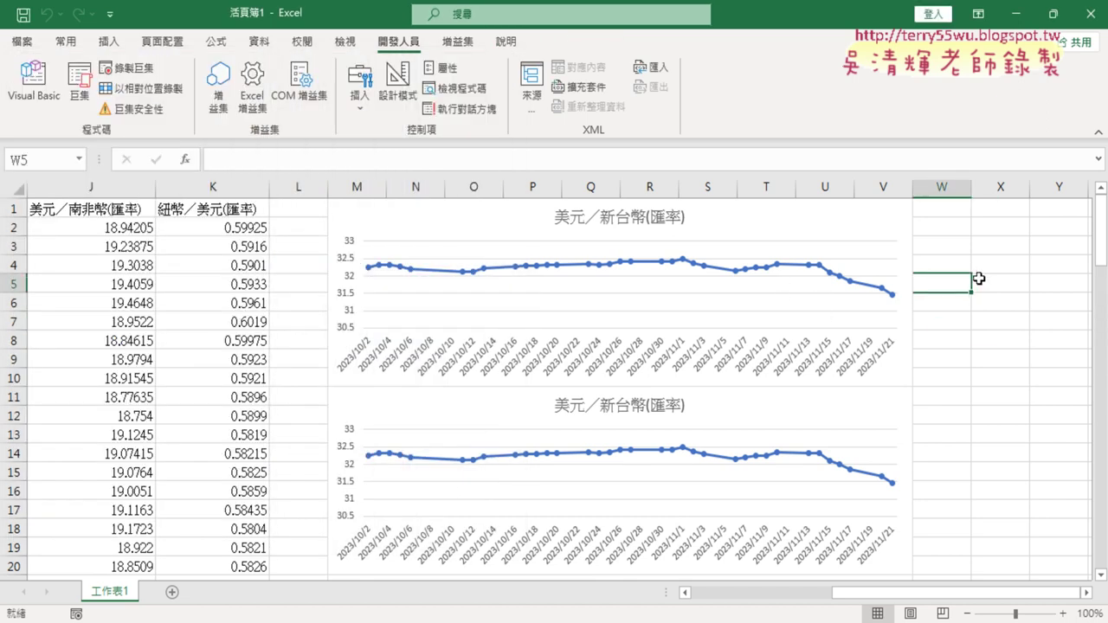
scroll(978, 278, down, 1)
scroll(979, 279, down, 3)
scroll(980, 279, down, 3)
scroll(981, 280, down, 6)
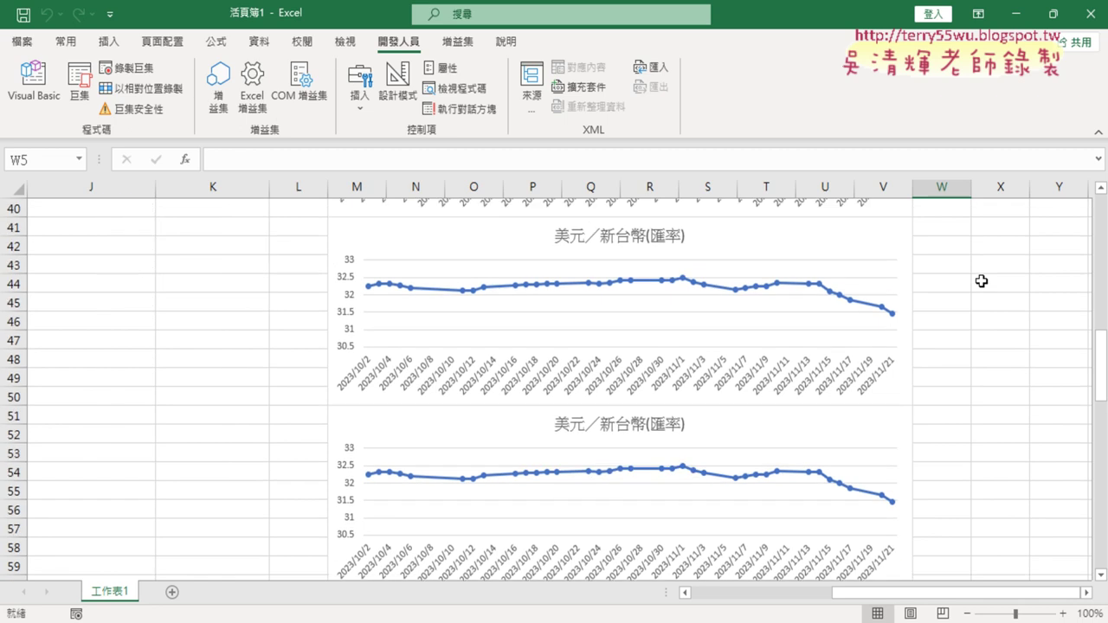
scroll(981, 280, down, 3)
scroll(980, 281, down, 3)
scroll(980, 281, down, 6)
scroll(980, 283, down, 3)
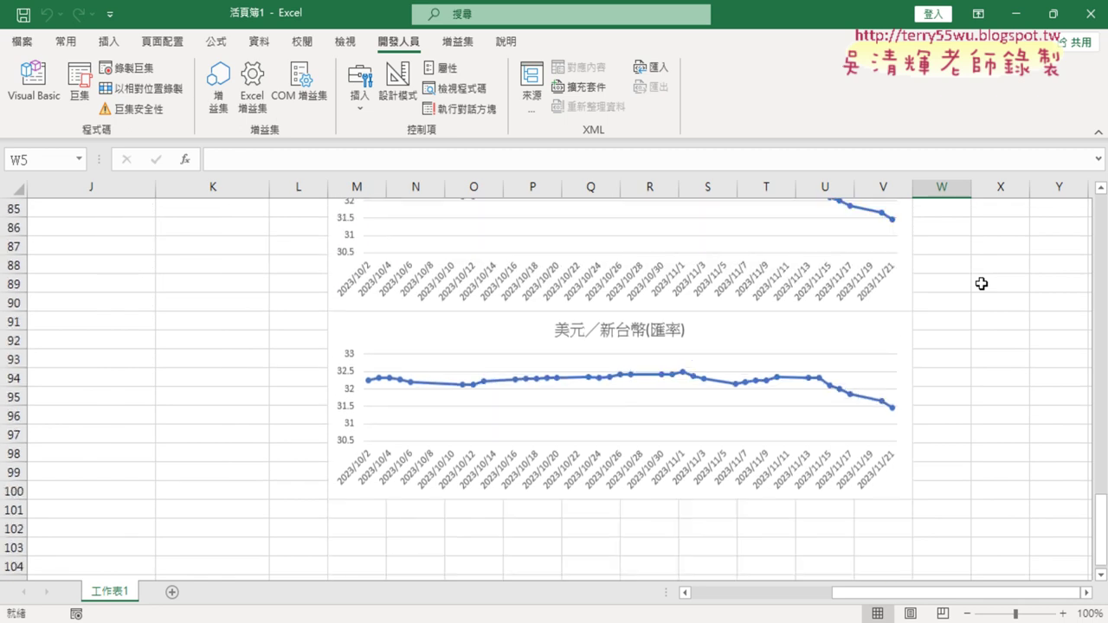
scroll(980, 283, up, 5)
scroll(981, 283, up, 6)
scroll(980, 283, up, 5)
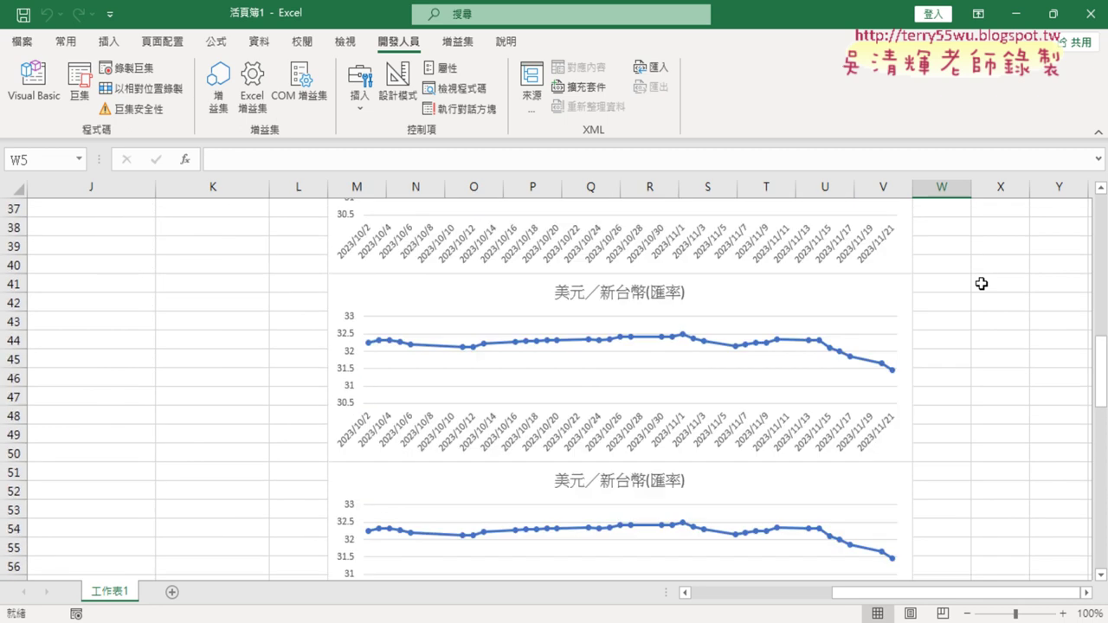
scroll(980, 283, up, 6)
scroll(980, 283, up, 4)
scroll(981, 283, up, 2)
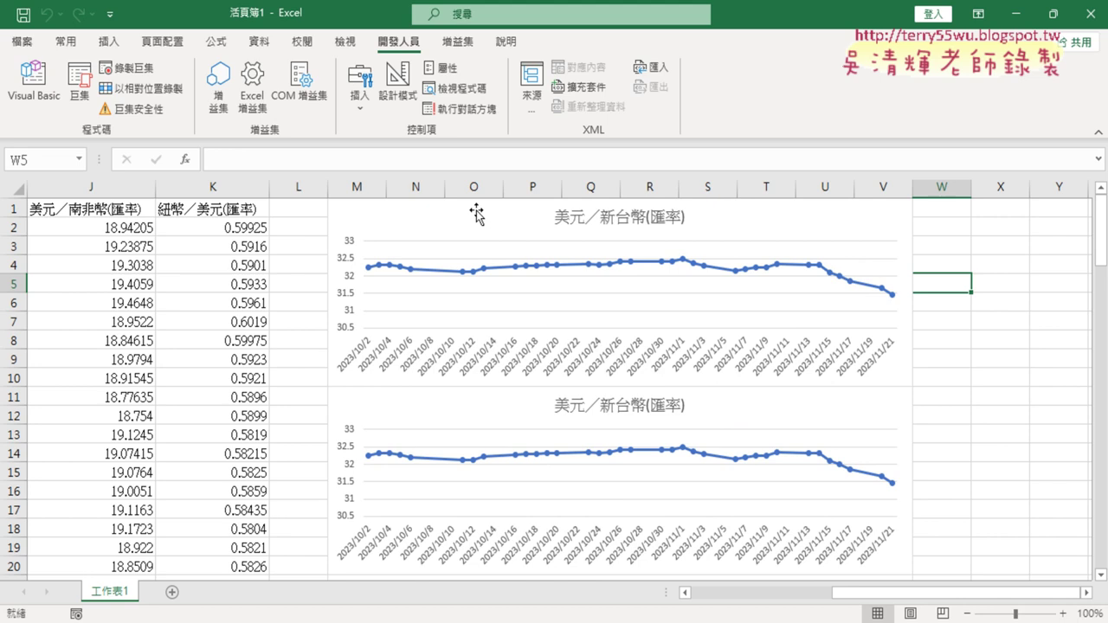
click(33, 83)
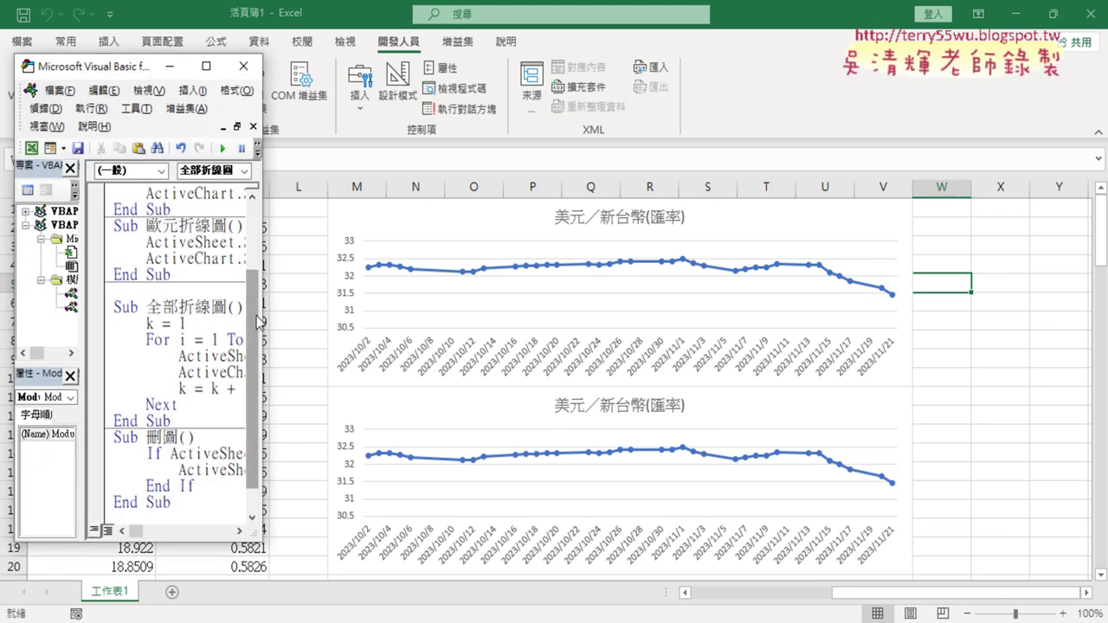
- Widen the VBA window and insert a blank line right after For i = 1 To 10
drag(258, 322, 951, 355)
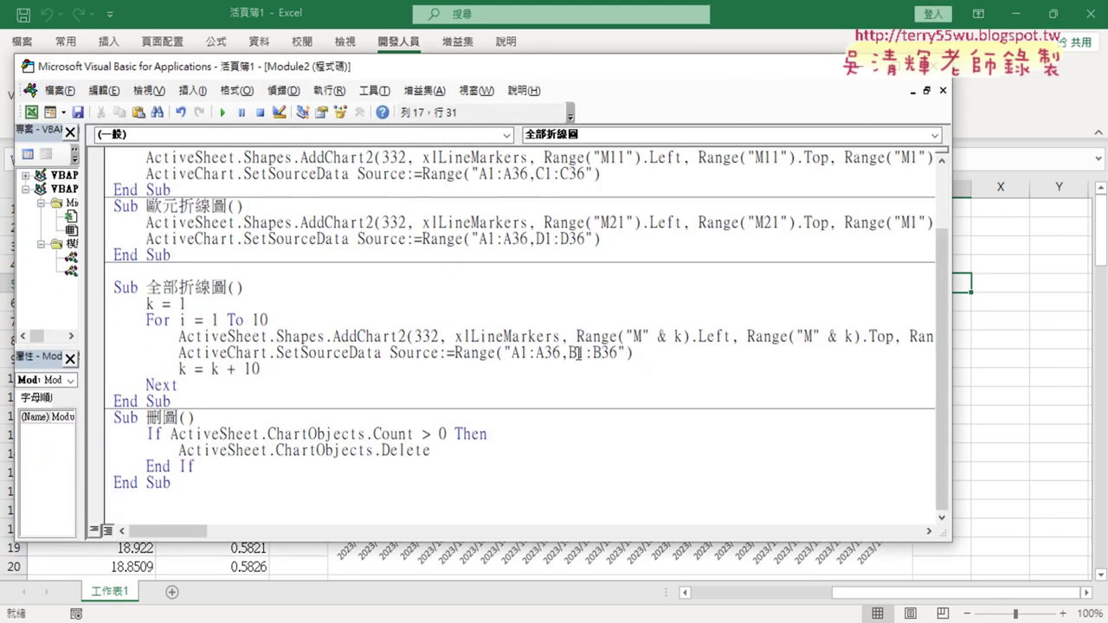
mouse_move(577, 353)
mouse_down()
mouse_move(568, 353)
mouse_move(592, 353)
mouse_up()
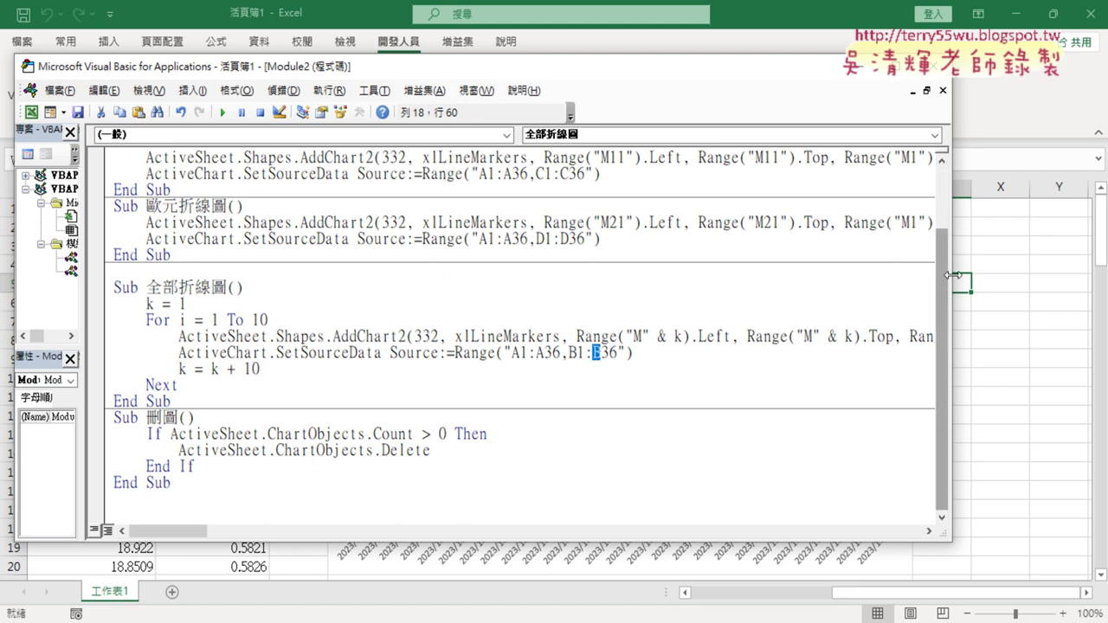
drag(951, 275, 1028, 275)
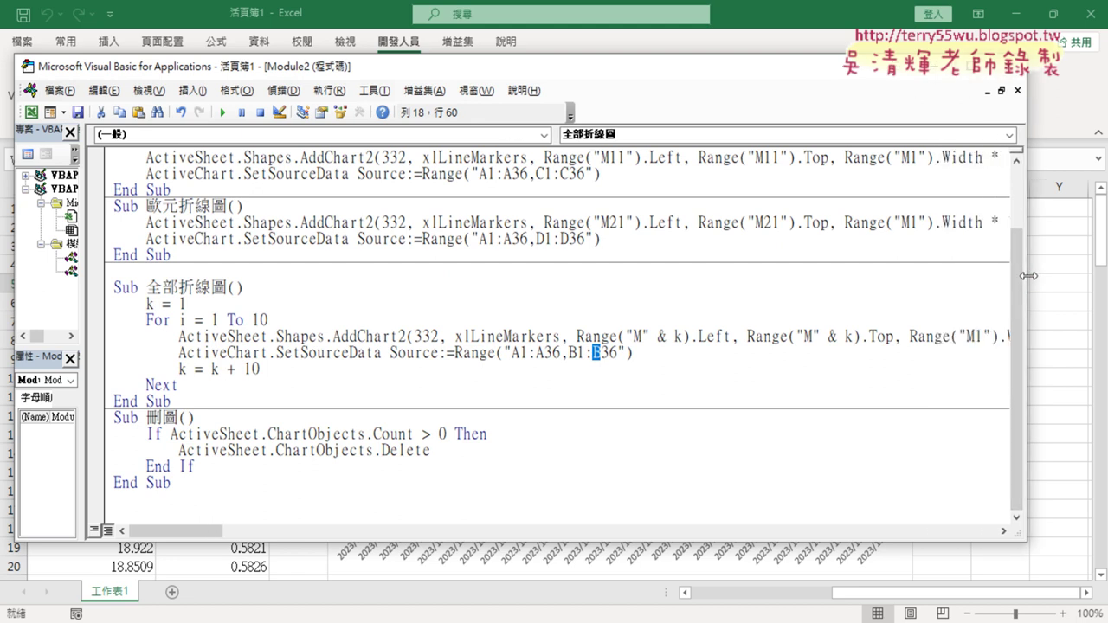
click(325, 323)
key(Return)
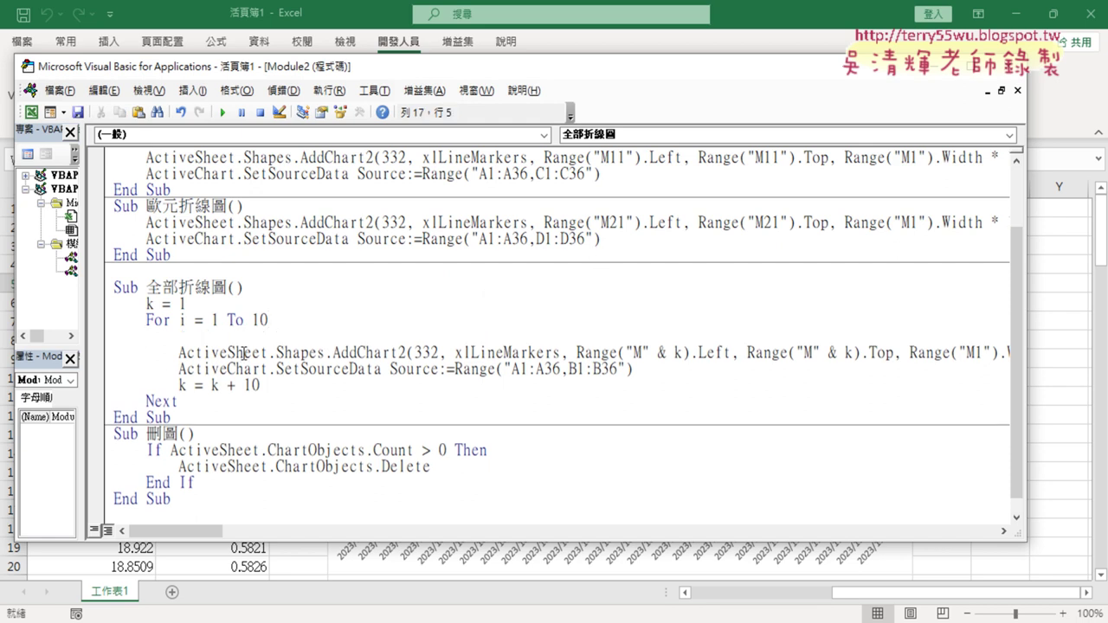
- Add the indented line col = Mid("BCDEFGHIJK", i, 1) to the 全部折線圖 loop and commit it
key(Tab)
text(col)
text(=)
text(mi)
text(d()
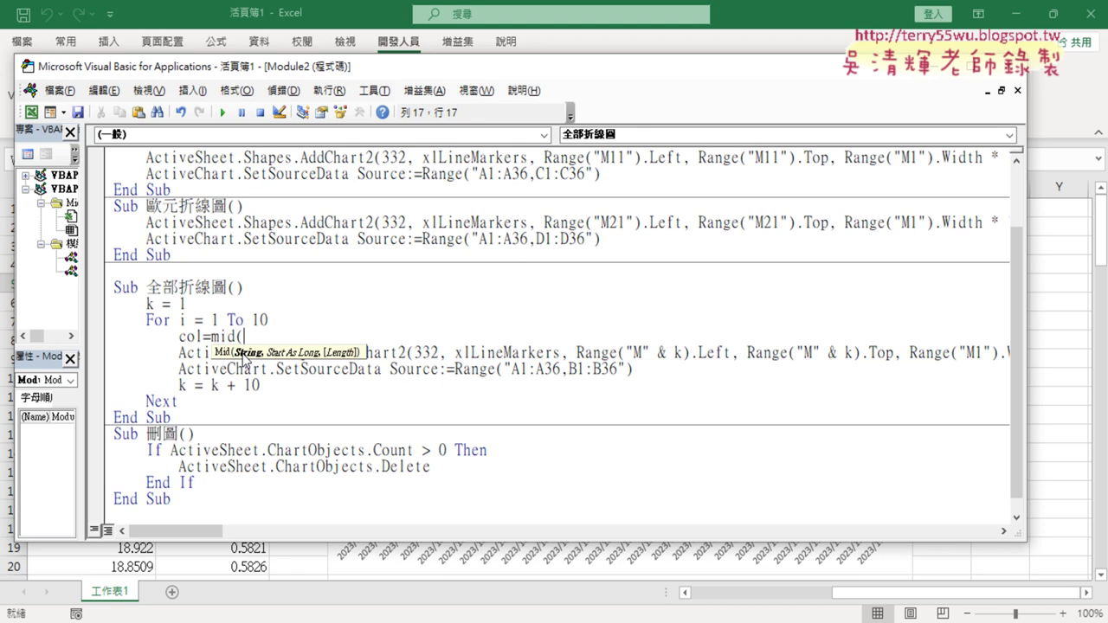
text(")
text(BC)
text(DEFG)
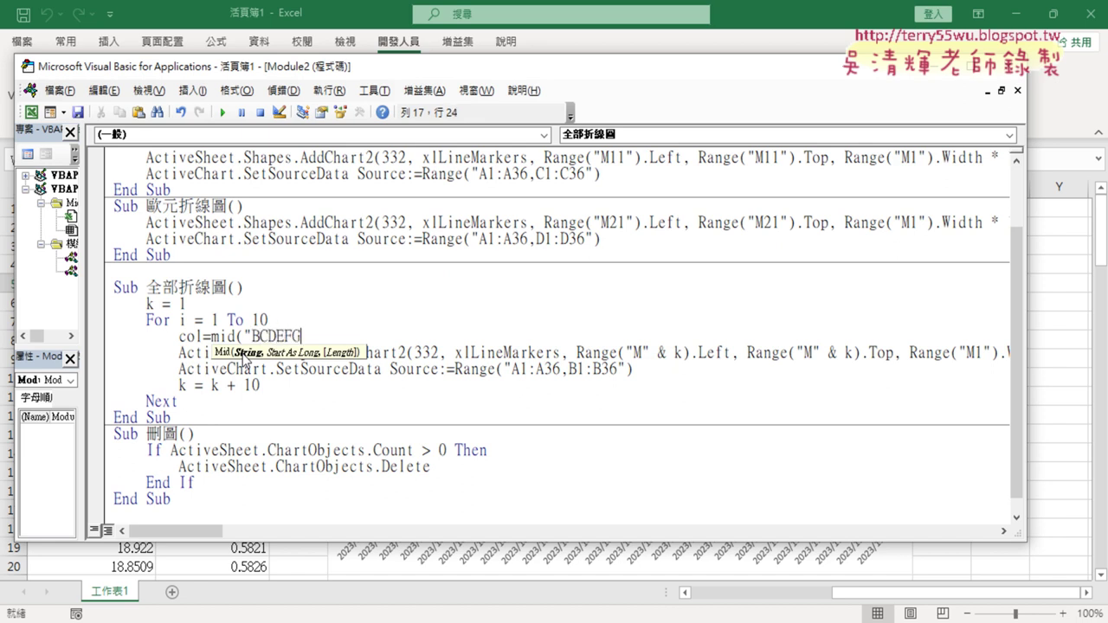
text(HIJK)
text(")
text(,)
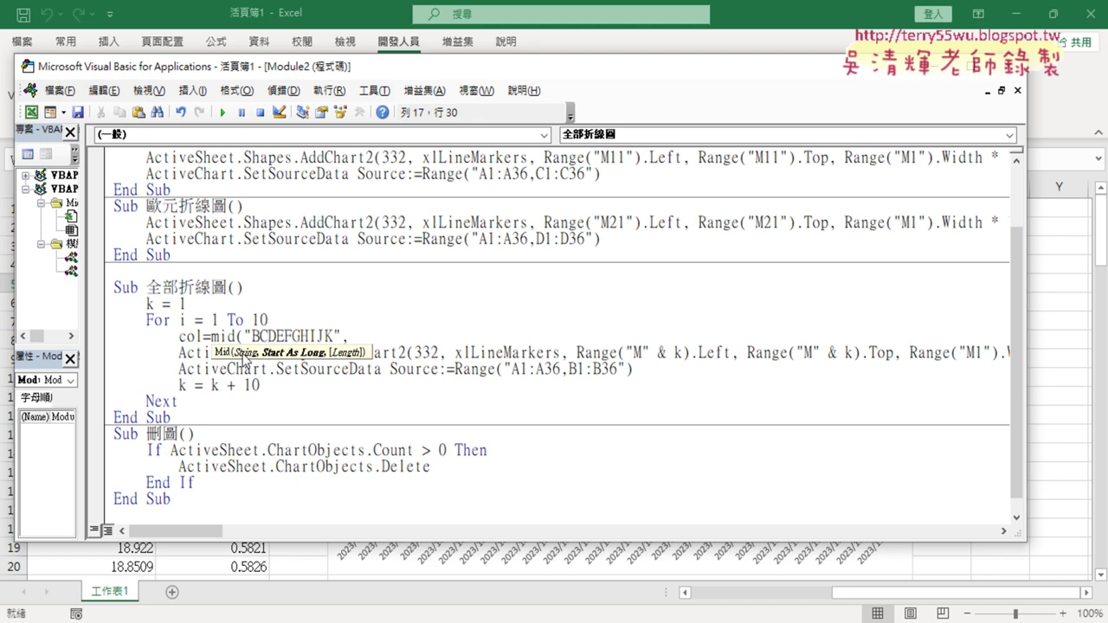
text(i)
text(,)
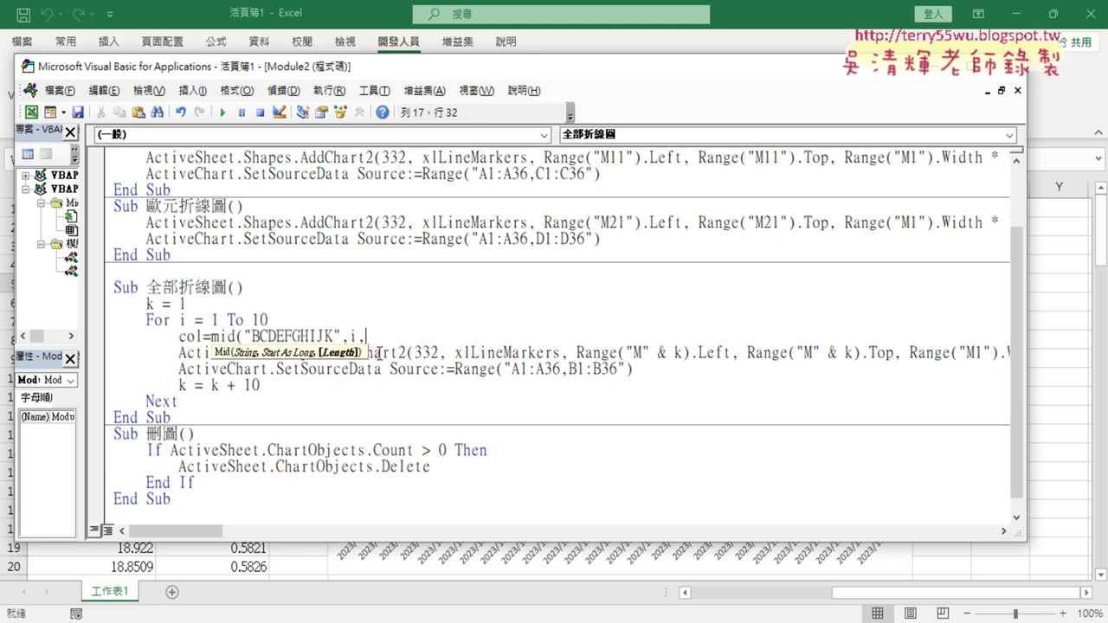
text(1)
text())
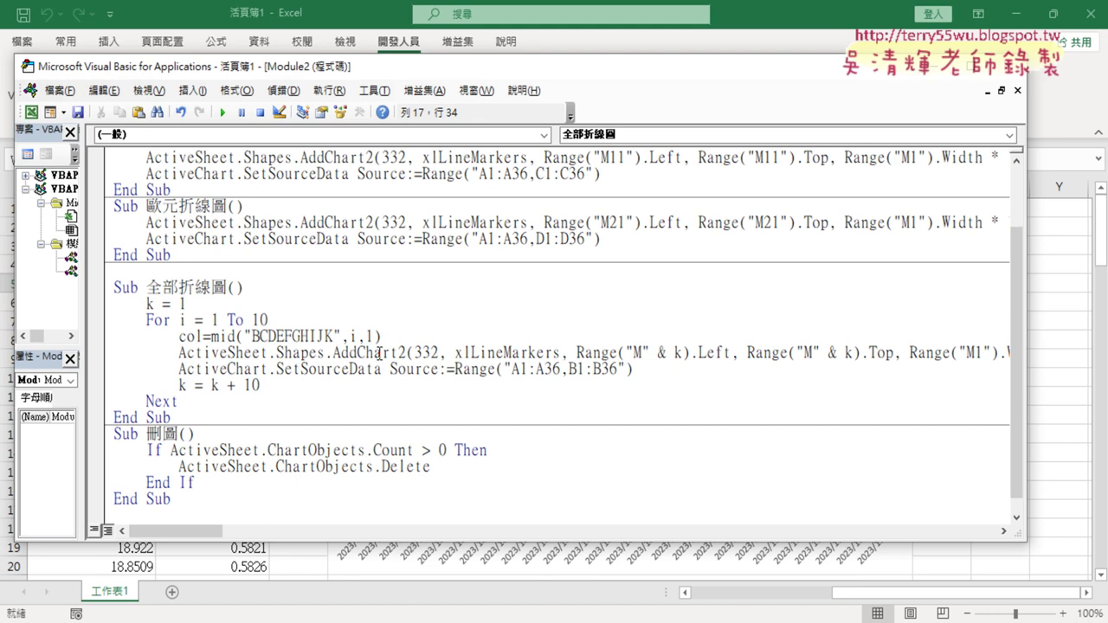
double_click(354, 336)
drag(252, 336, 259, 336)
click(261, 334)
drag(260, 333, 333, 336)
click(325, 335)
click(377, 380)
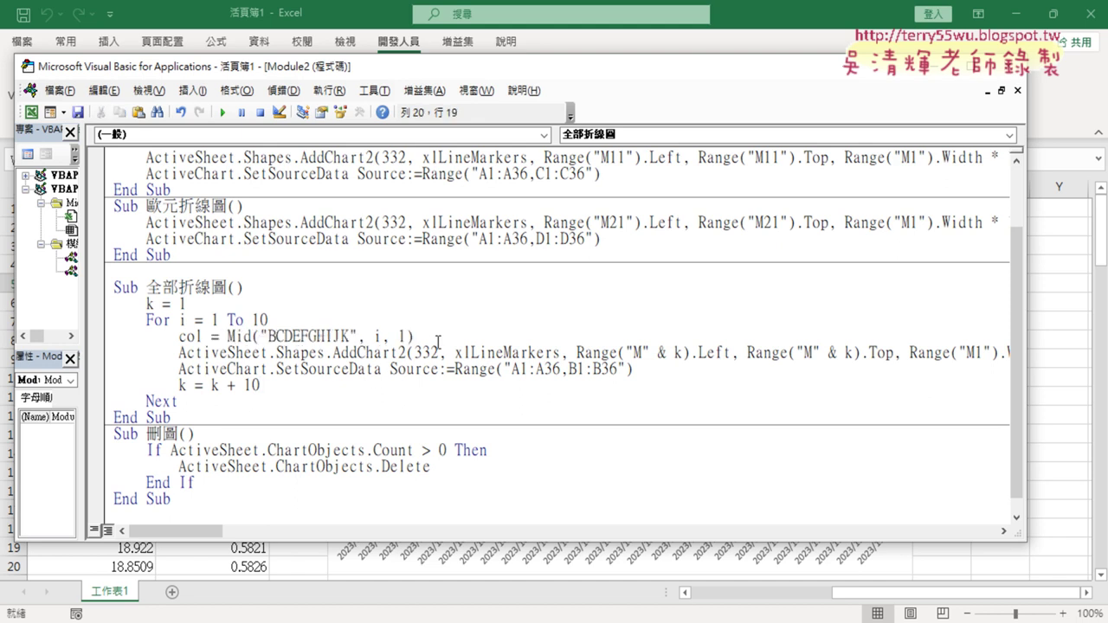
drag(438, 339, 227, 337)
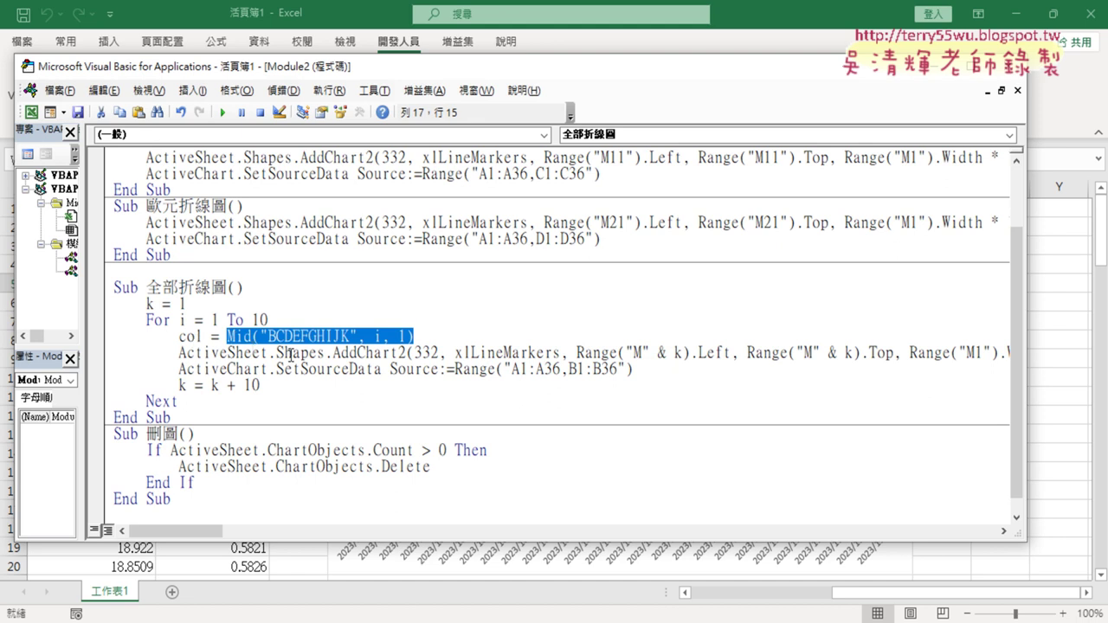
click(244, 338)
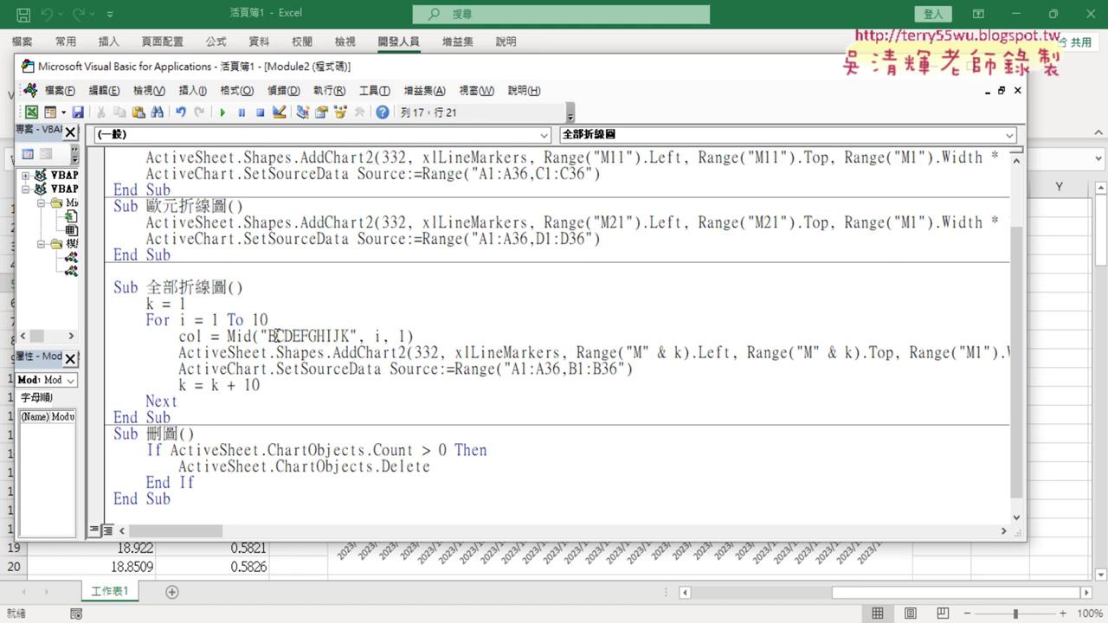
drag(278, 336, 268, 336)
- Locate the A1:A36,B1:B36 source range on the SetSourceData line
click(576, 371)
mouse_move(576, 370)
mouse_down()
mouse_move(605, 371)
mouse_move(592, 370)
mouse_up()
click(600, 371)
click(513, 368)
drag(514, 369, 616, 371)
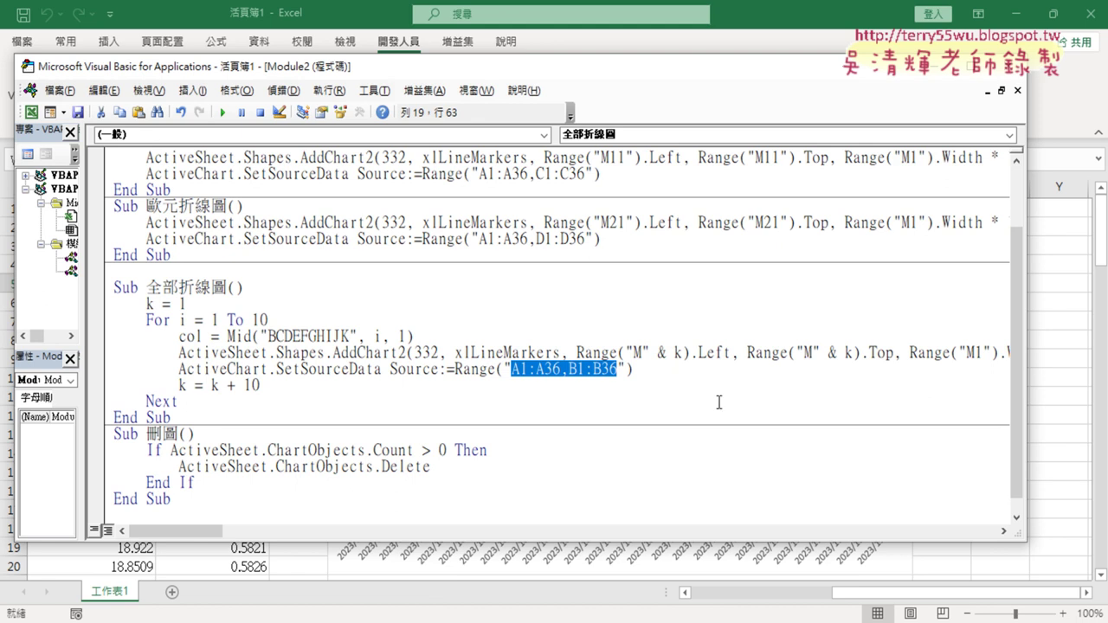
click(656, 389)
- Replace the B in B1:B36 with " & col & " so the range starts at col
drag(578, 369, 568, 368)
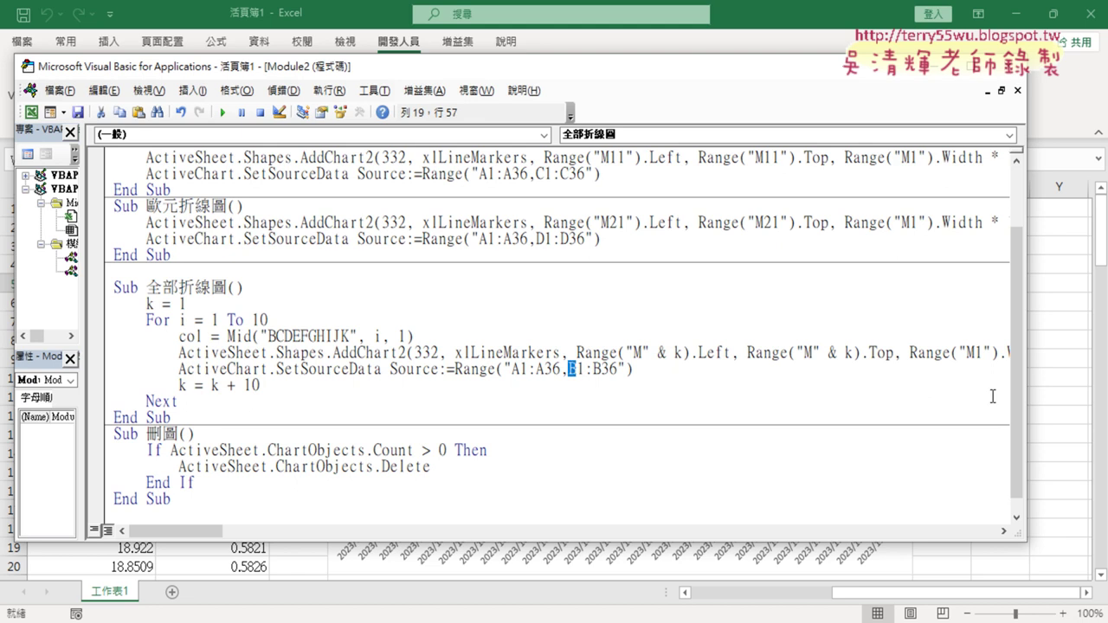
text("")
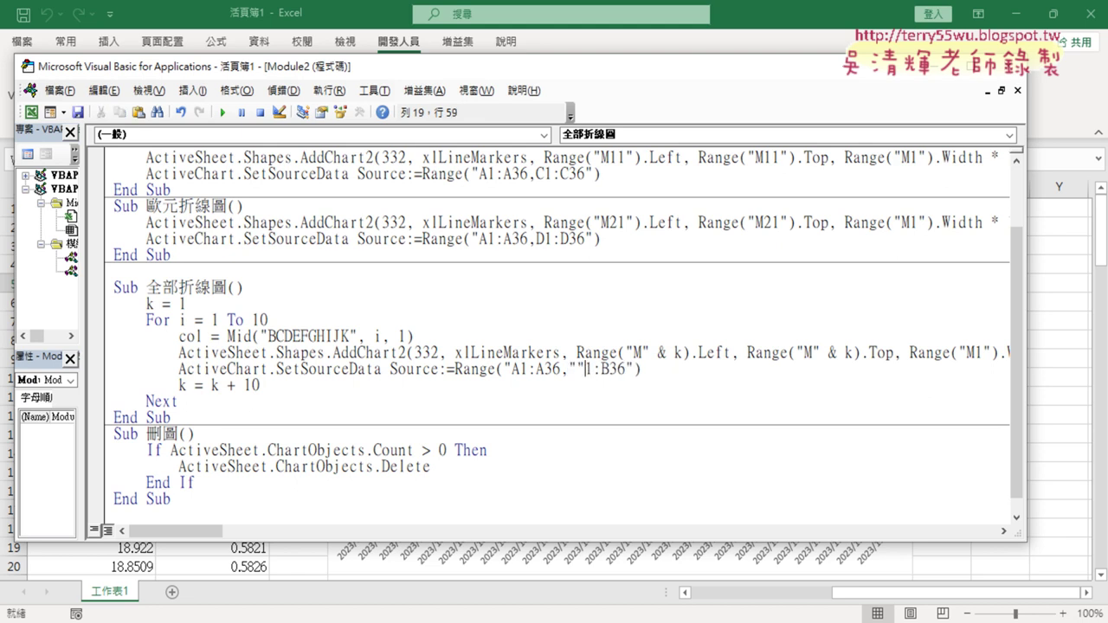
key(Left)
text(&&)
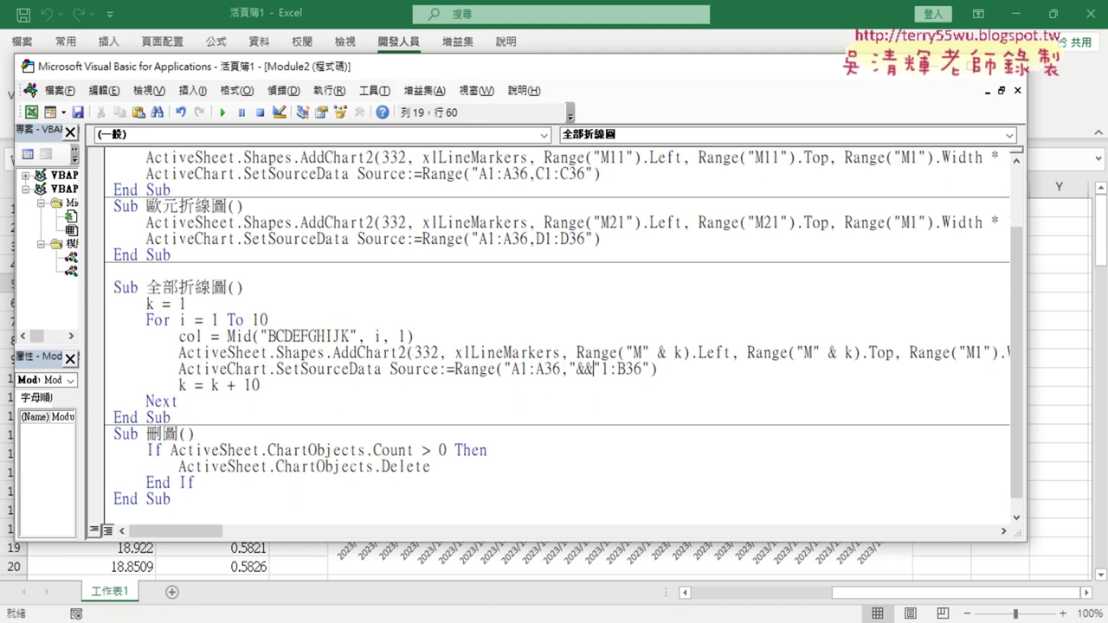
key(Left)
text(col)
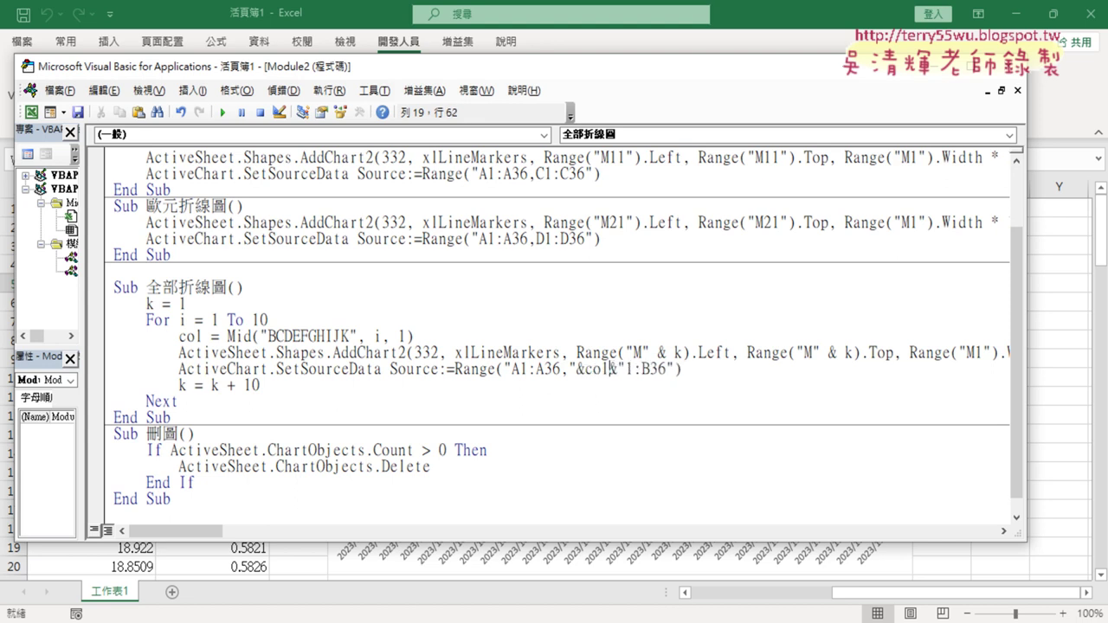
click(579, 369)
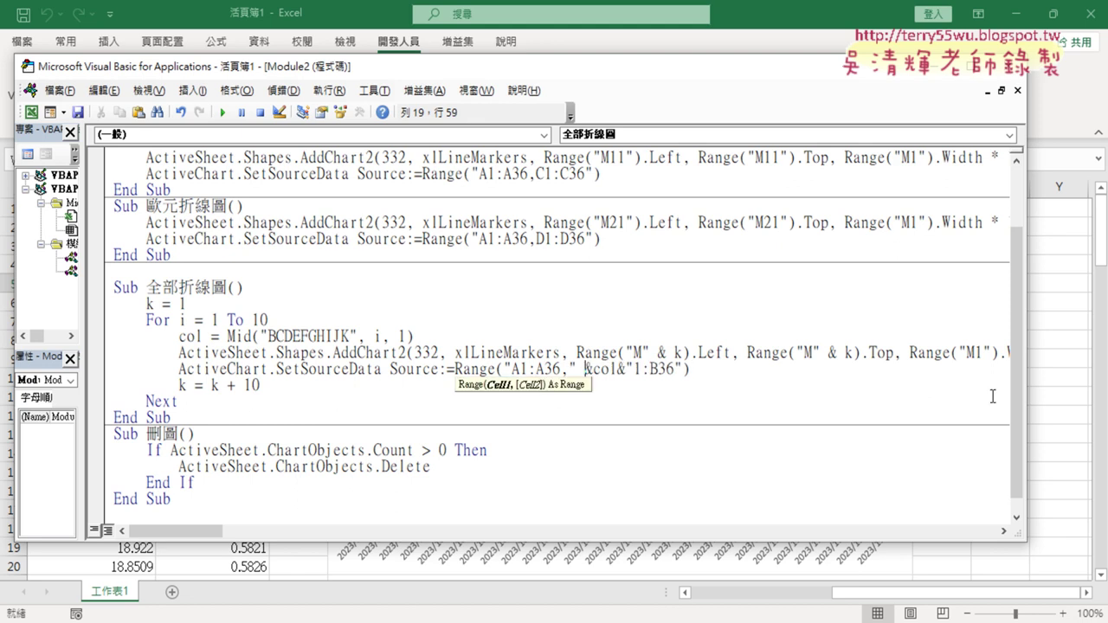
key(Right)
key(Right)
key(Right)
key(Right)
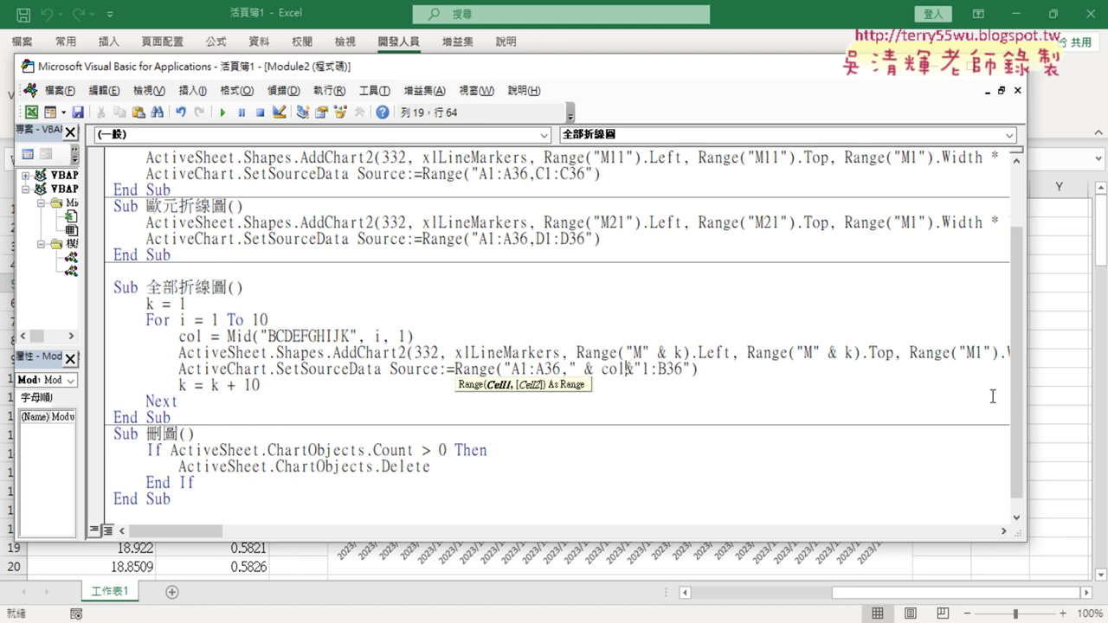
key(Right)
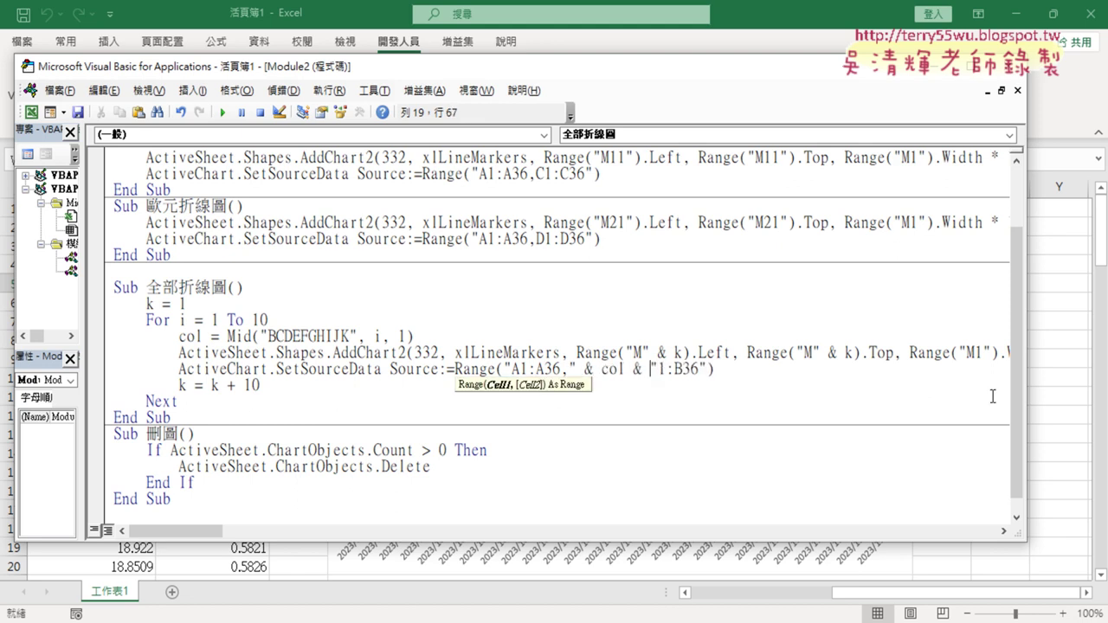
drag(569, 370, 656, 370)
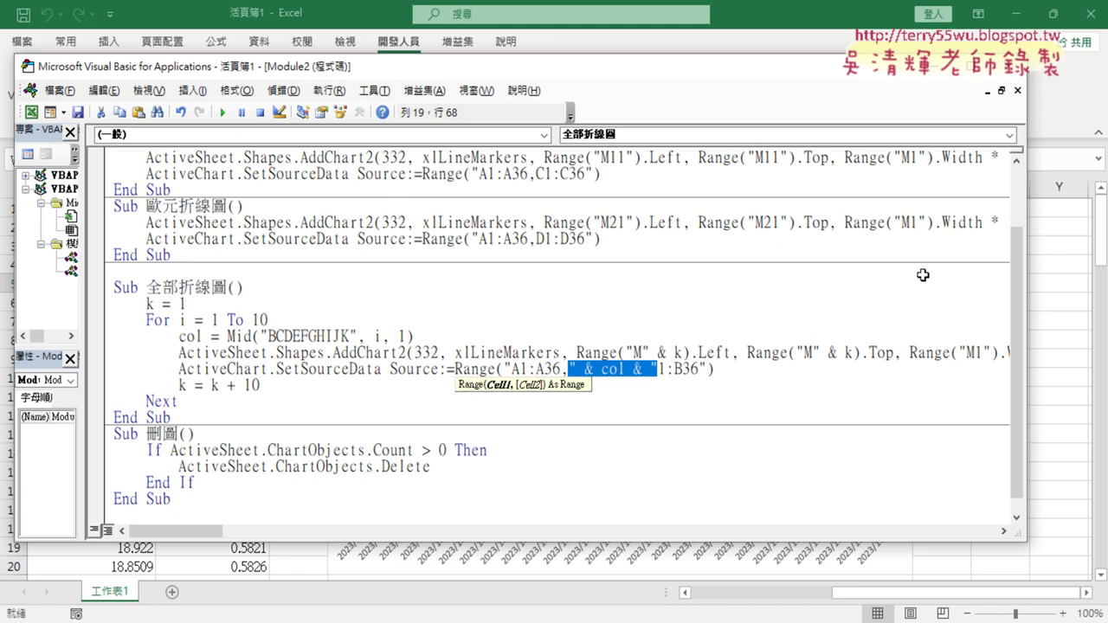
- Replace the B in 1:B36 with " & col & ", giving "1:" & col & "36" at the range end
click(683, 369)
drag(682, 368, 674, 368)
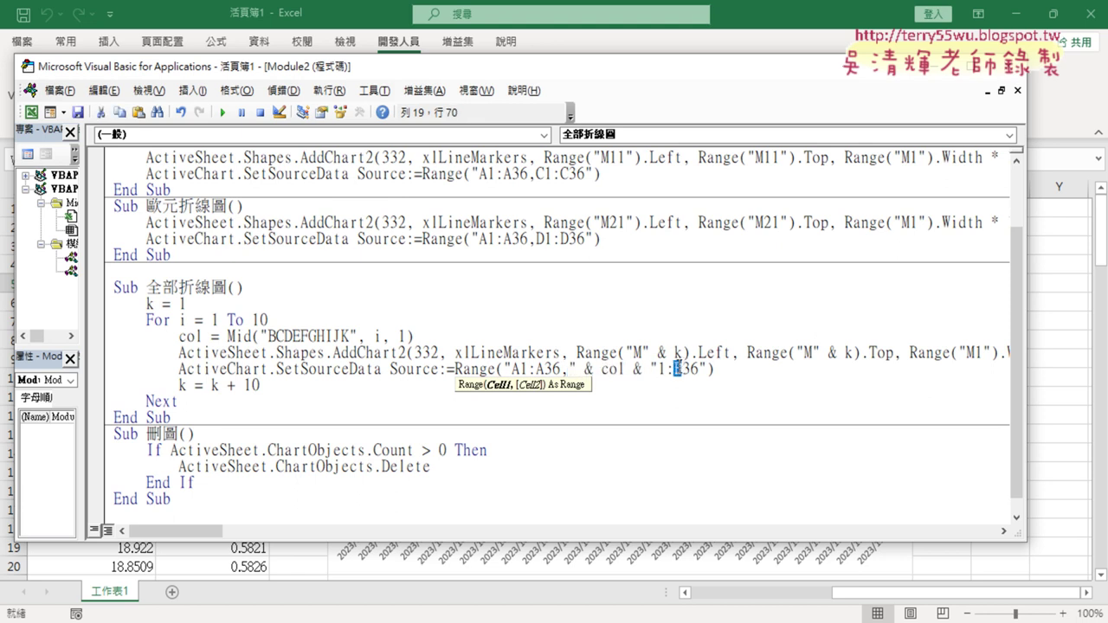
text(")
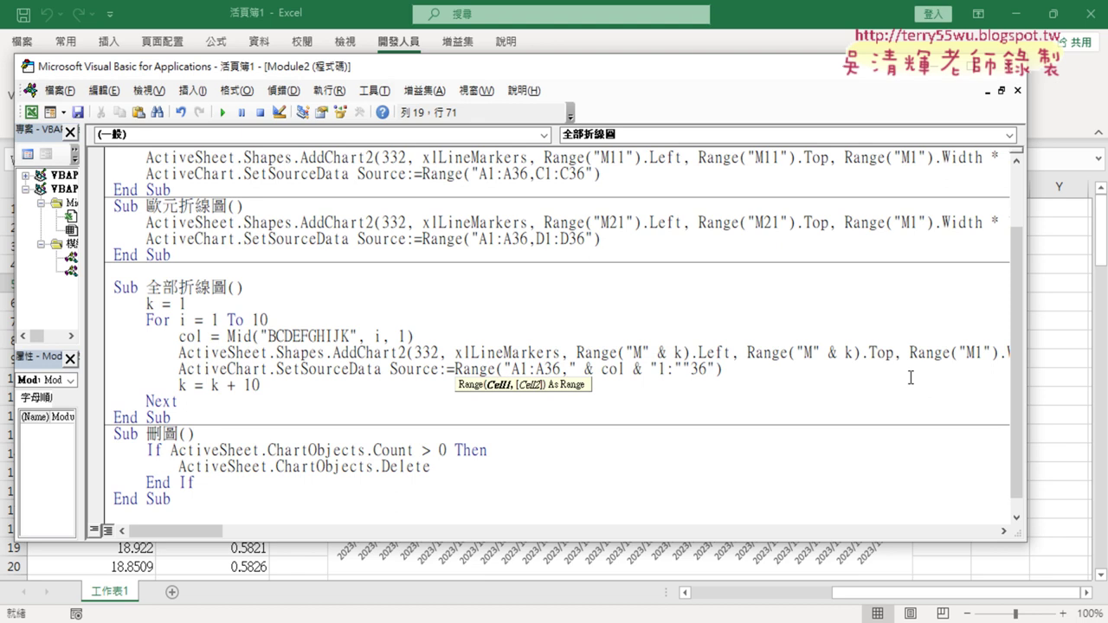
text(&)
text(c)
text(ol)
key(Left)
key(Left)
key(Left)
key(Left)
key(Right)
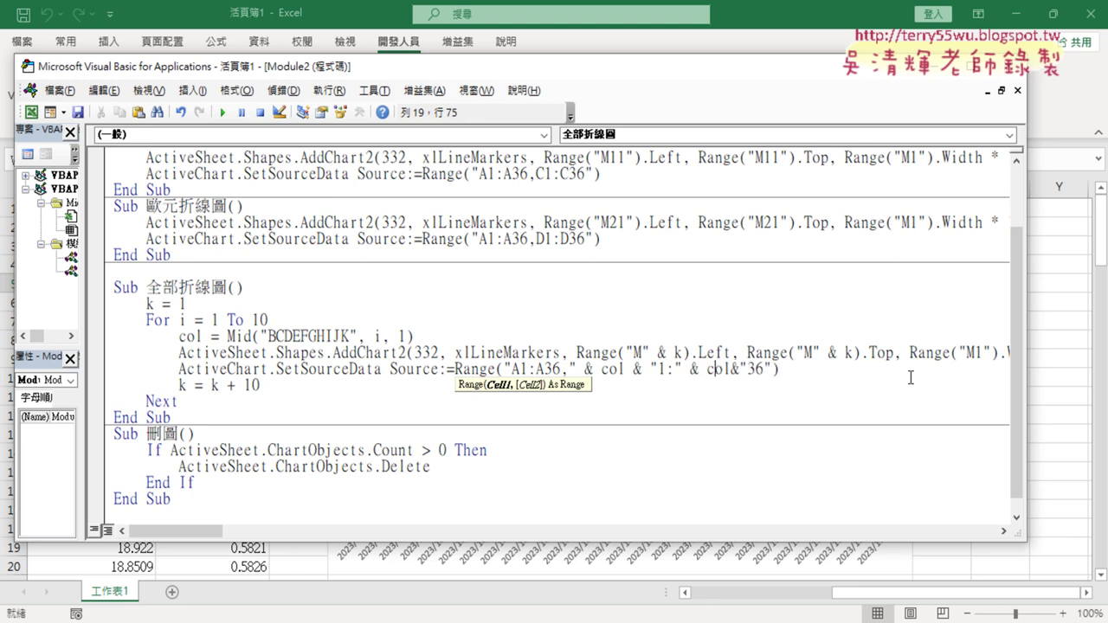
key(Right)
key(Right)
key(Right)
key(Right)
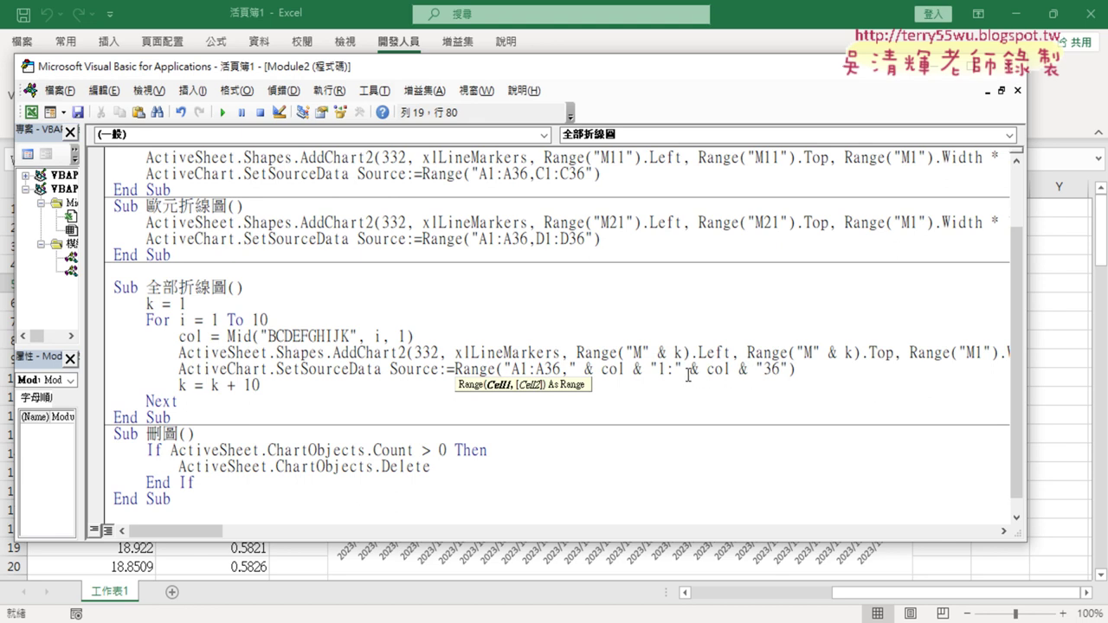
drag(682, 369, 707, 371)
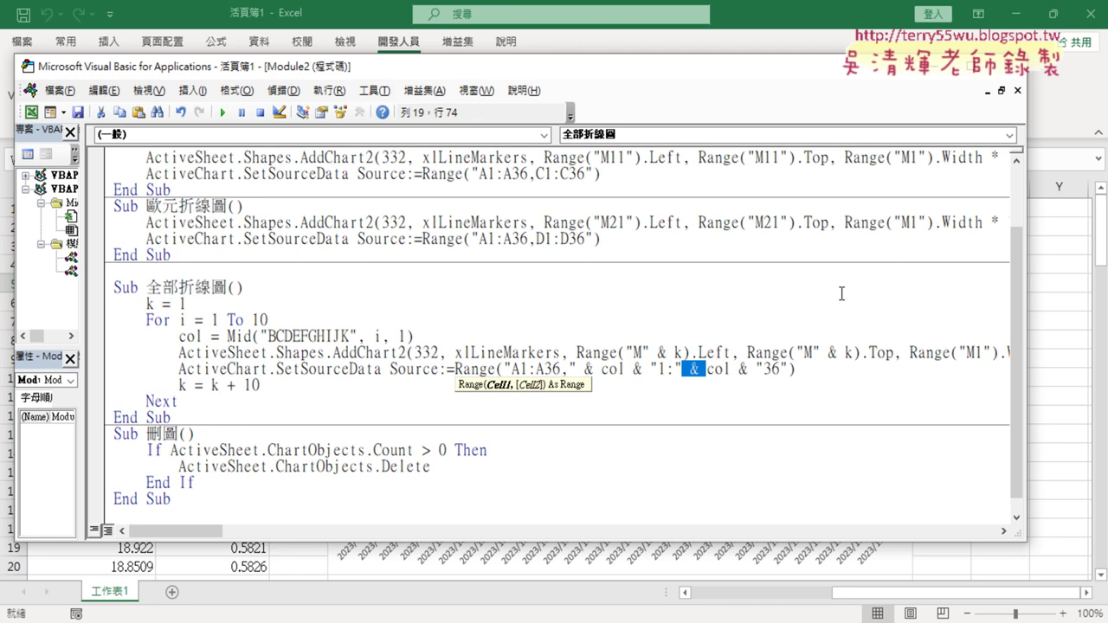
click(706, 254)
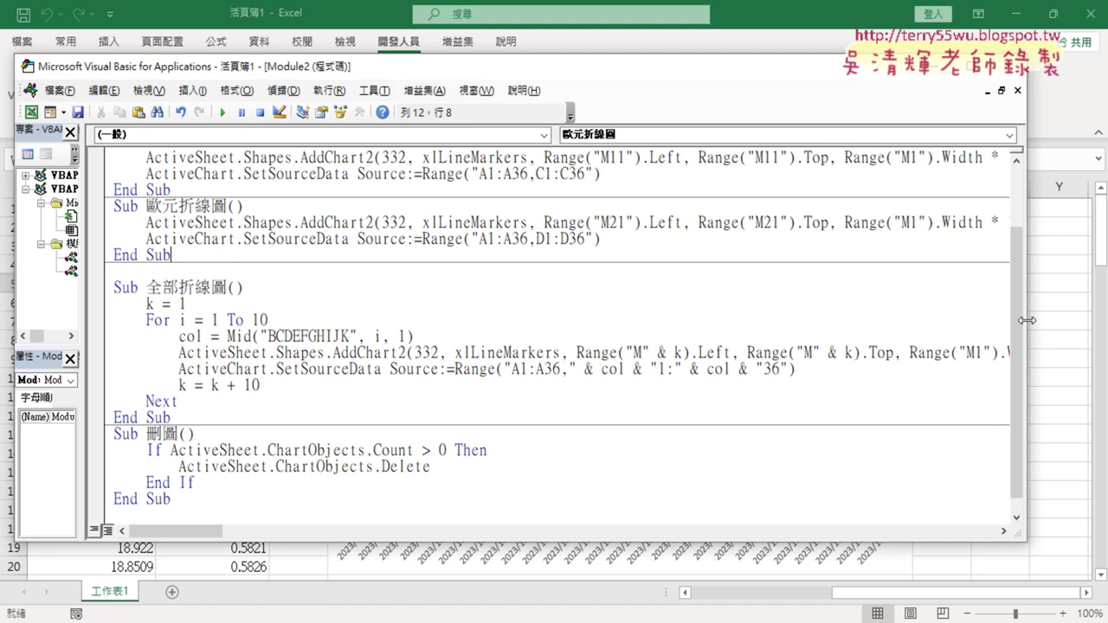
drag(1026, 321, 1015, 322)
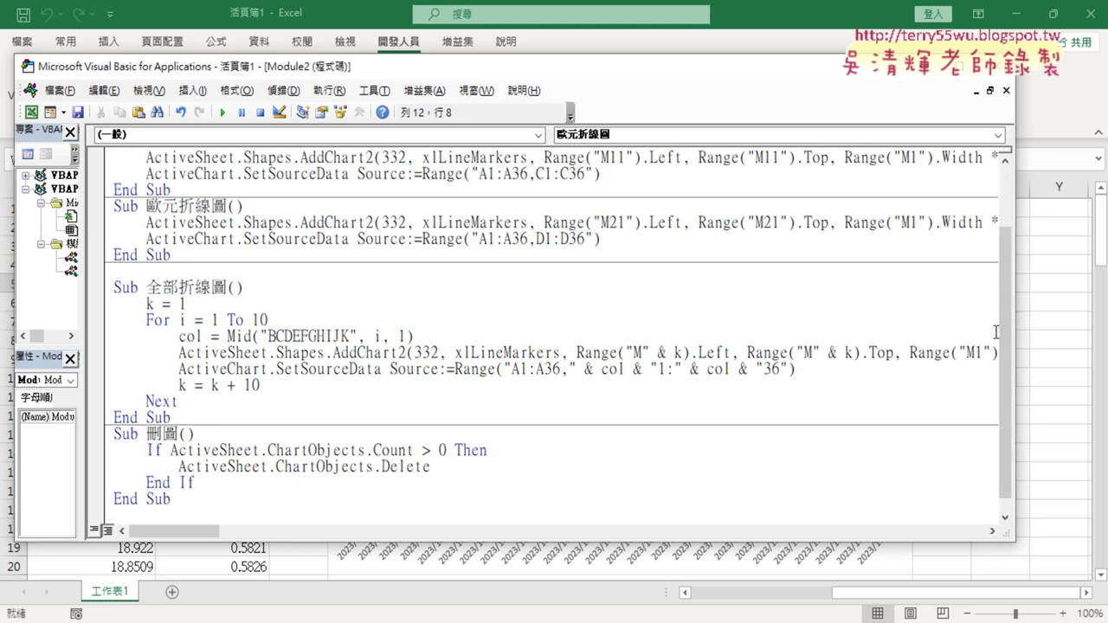
drag(415, 336, 227, 336)
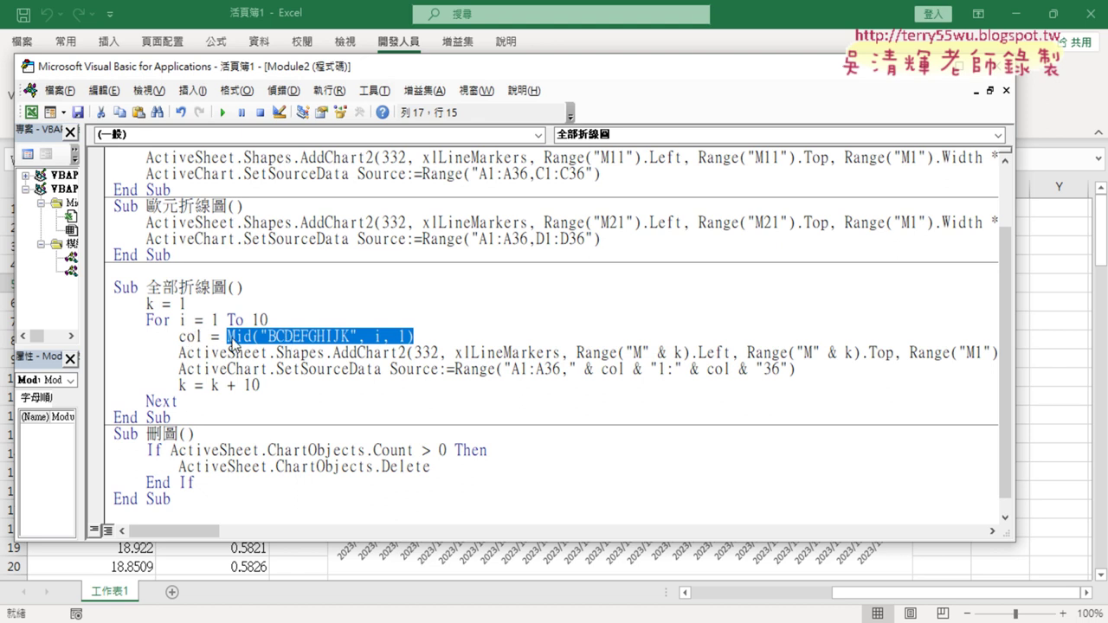
click(233, 337)
double_click(182, 320)
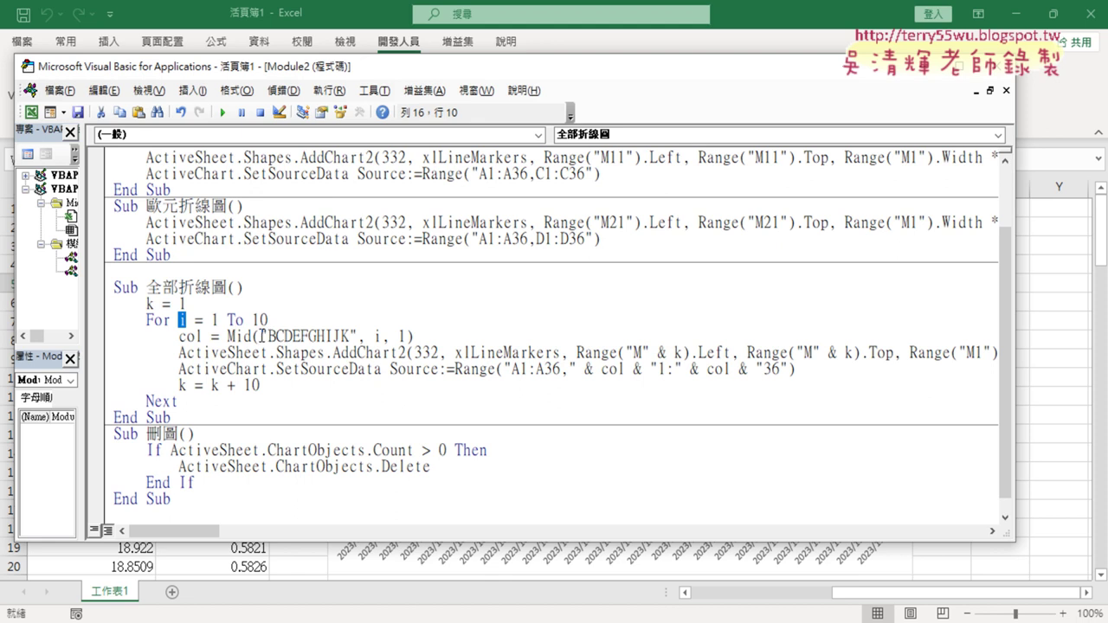
drag(260, 336, 358, 336)
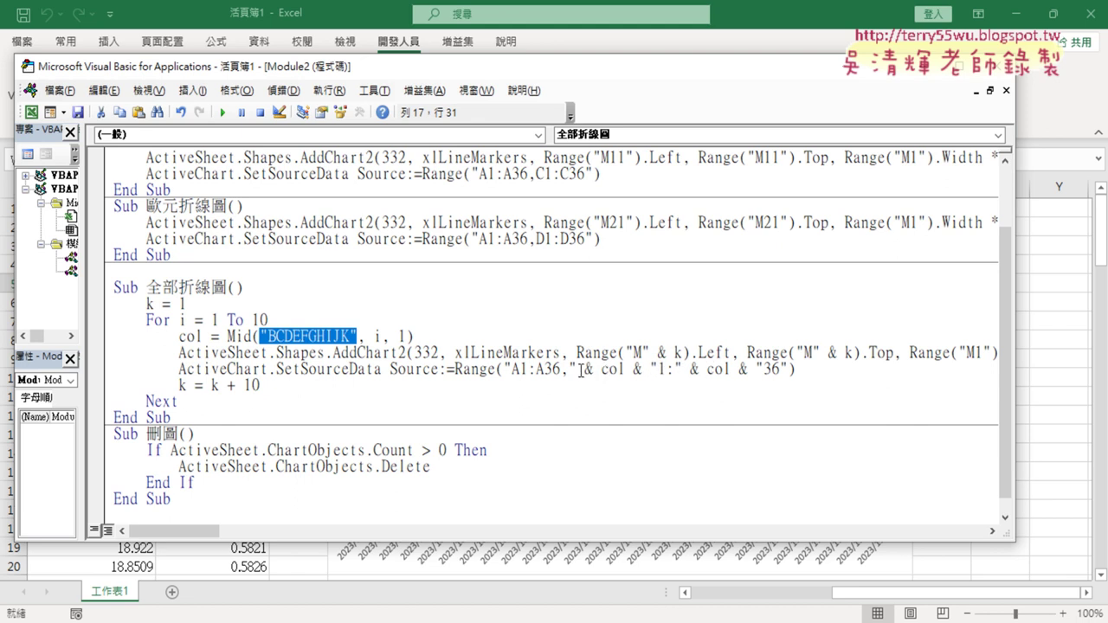
drag(569, 369, 659, 368)
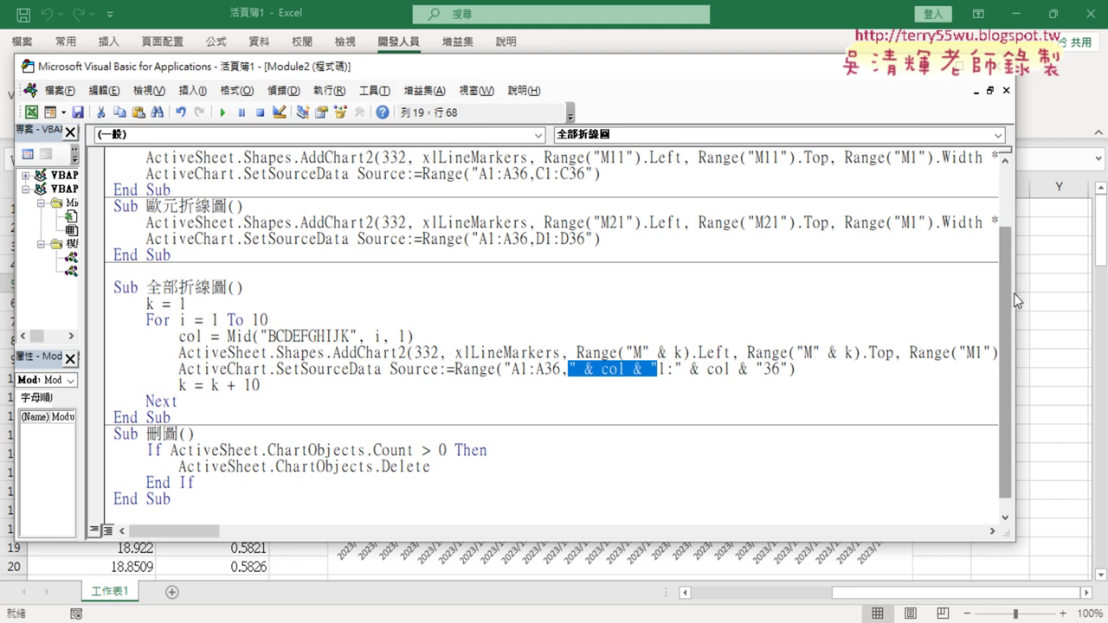
- Shrink the VBA editor and run the 刪圖 macro to delete all existing charts
drag(1012, 293, 512, 293)
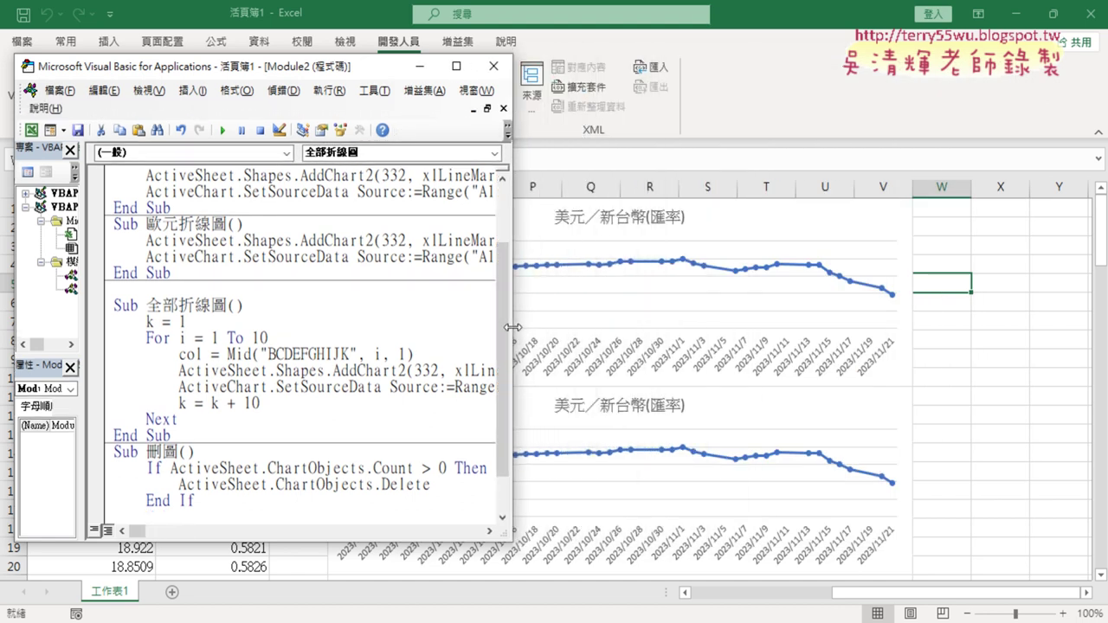
scroll(338, 493, down, 1)
click(268, 419)
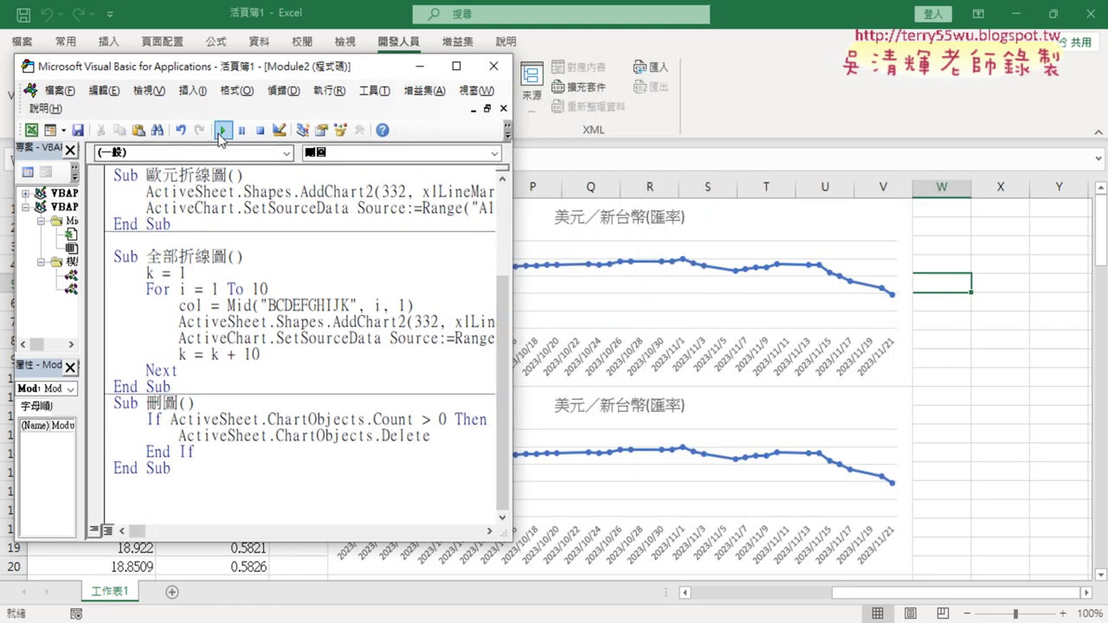
click(222, 130)
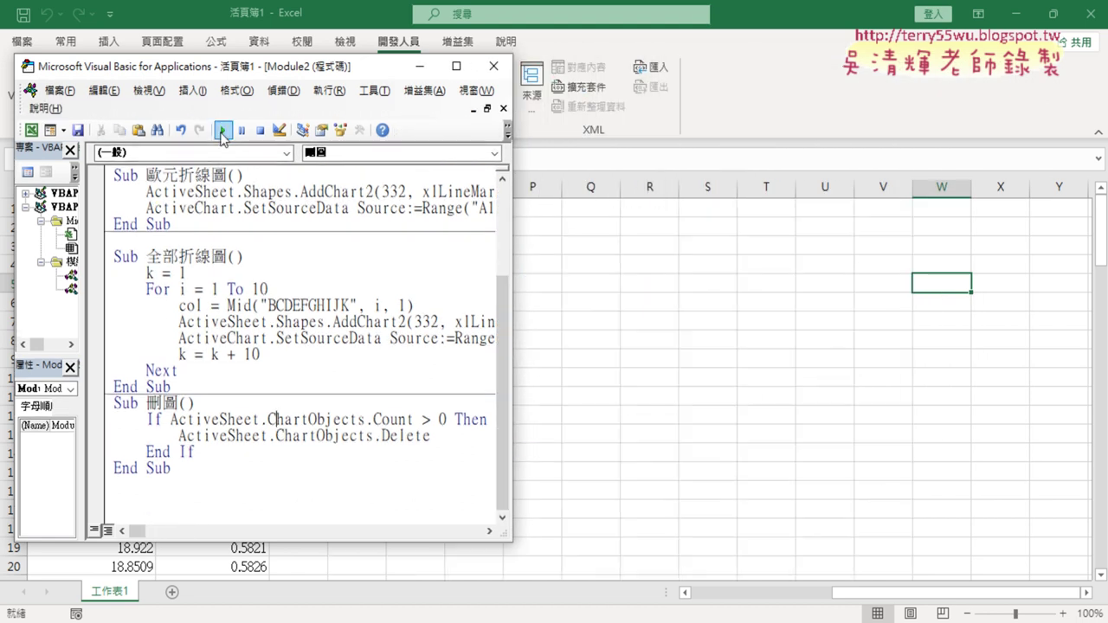
- Run the 全部折線圖 macro to redraw all line charts and view them on the sheet
click(207, 289)
click(222, 129)
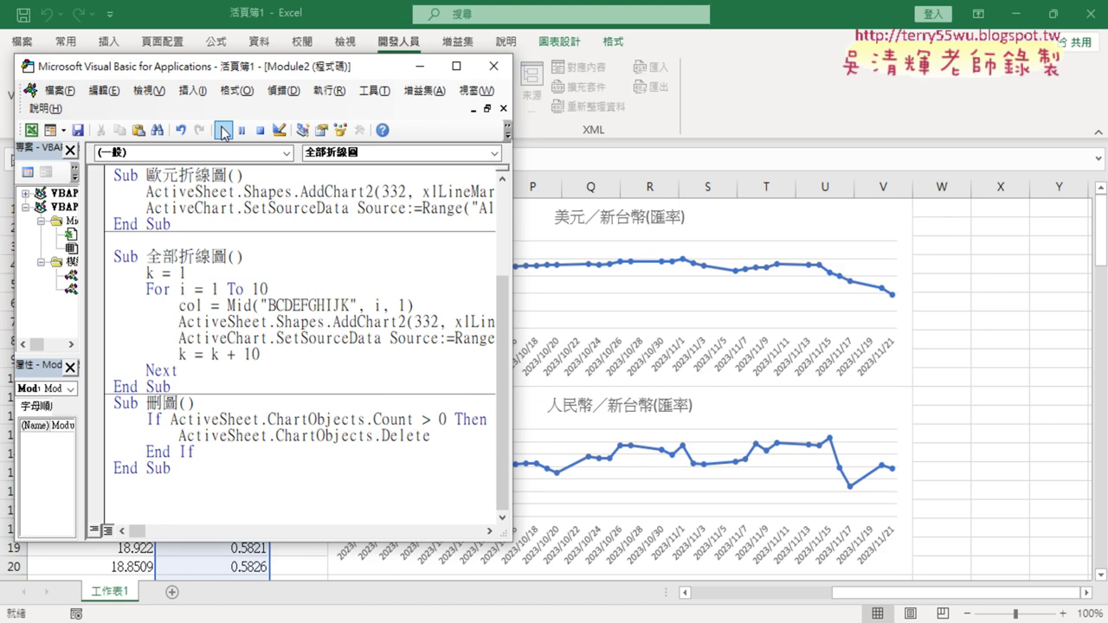
click(1028, 364)
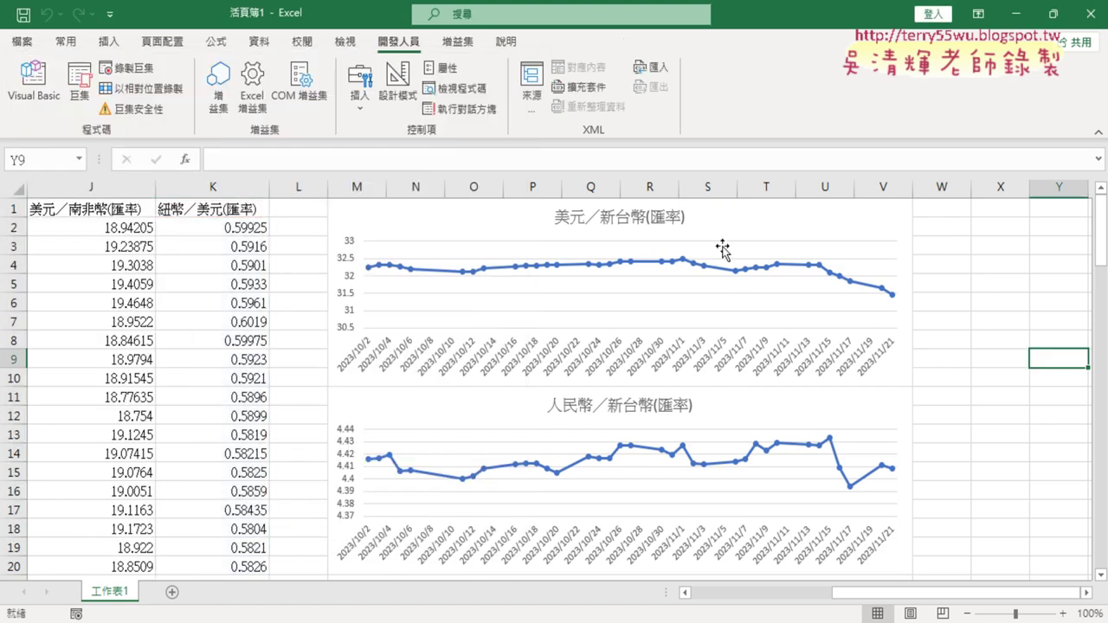
scroll(723, 250, down, 2)
scroll(699, 307, down, 1)
scroll(699, 308, down, 5)
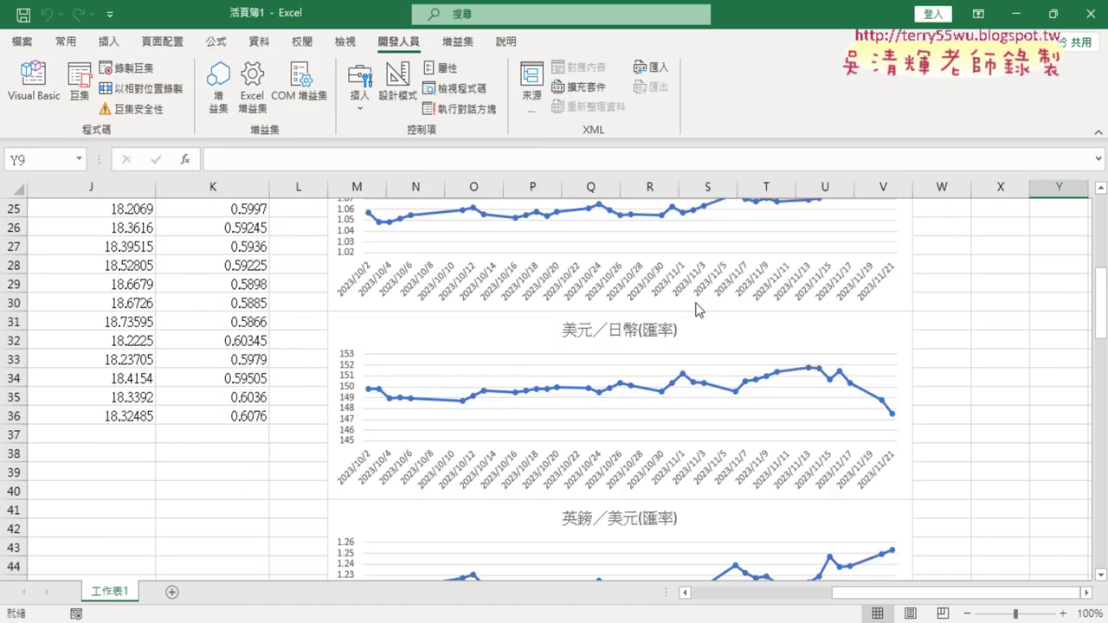
scroll(699, 308, down, 3)
scroll(700, 303, up, 1)
scroll(699, 303, up, 1)
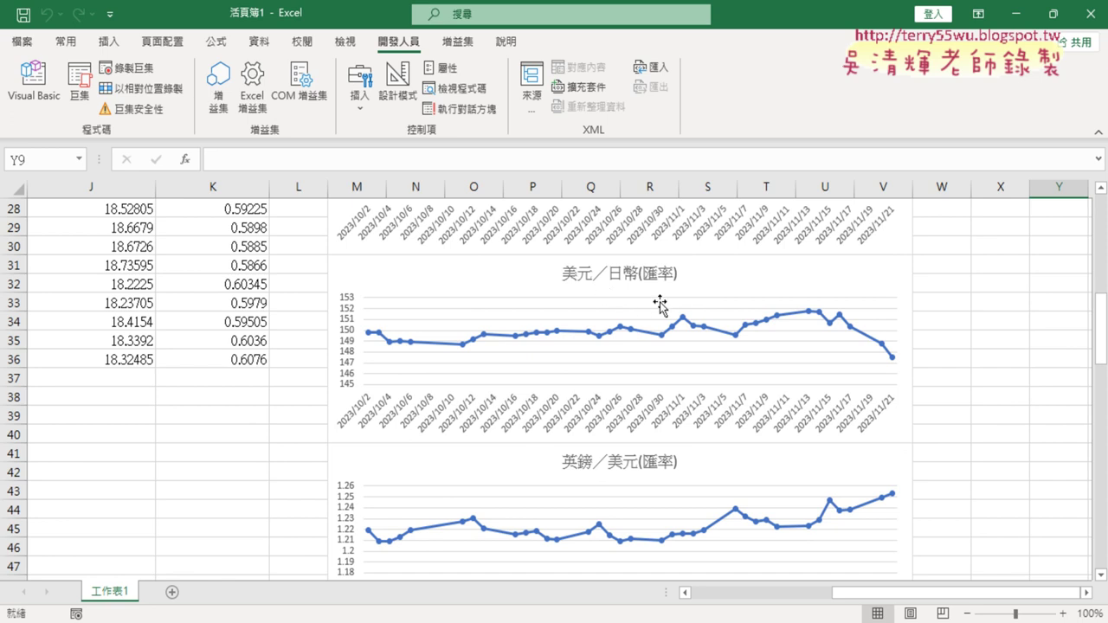
scroll(990, 370, up, 1)
scroll(990, 371, up, 2)
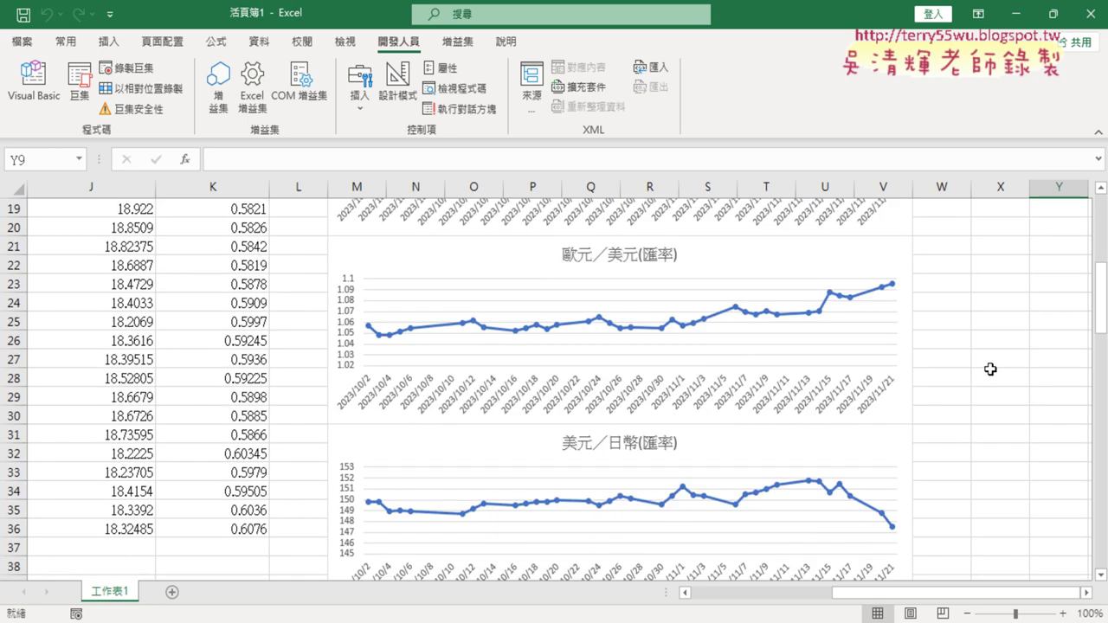
scroll(990, 366, up, 2)
scroll(990, 366, up, 2)
scroll(987, 358, up, 2)
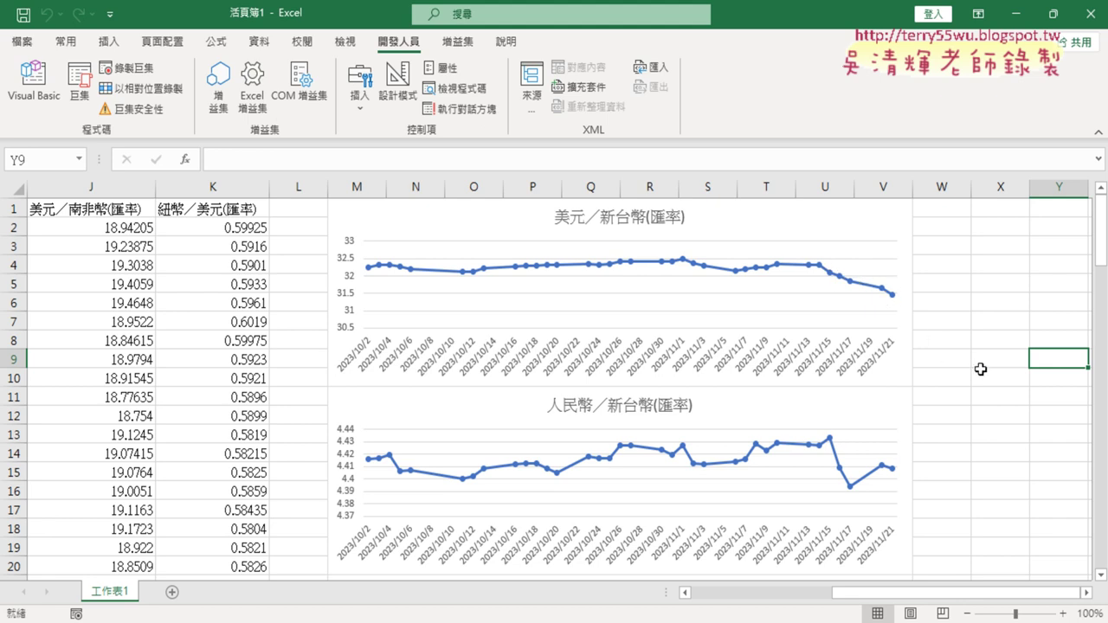
scroll(978, 372, down, 2)
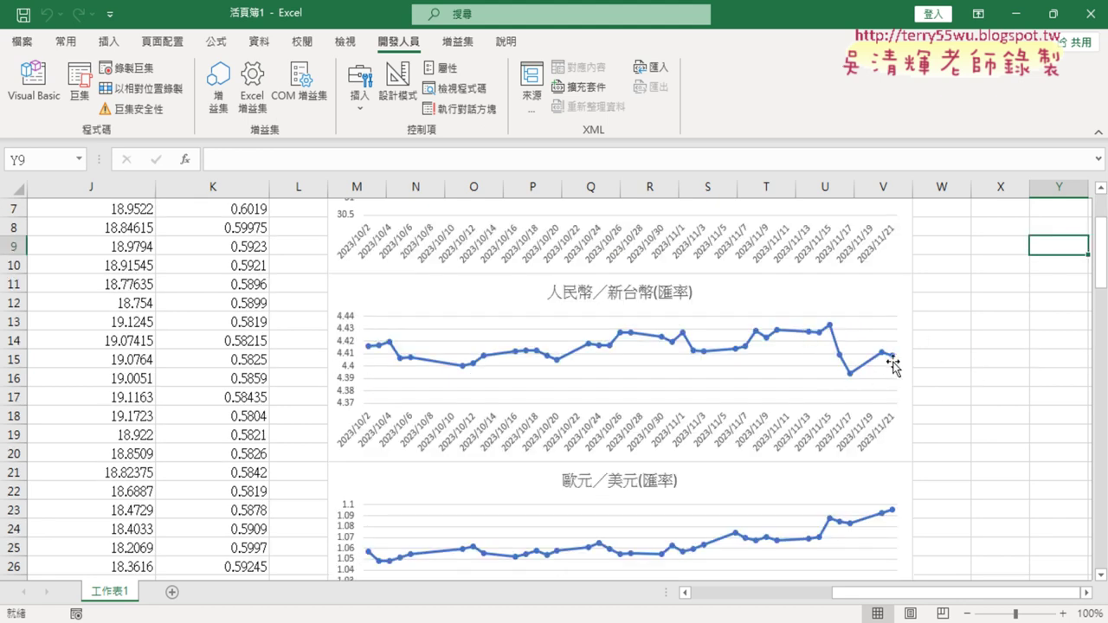
scroll(972, 402, down, 2)
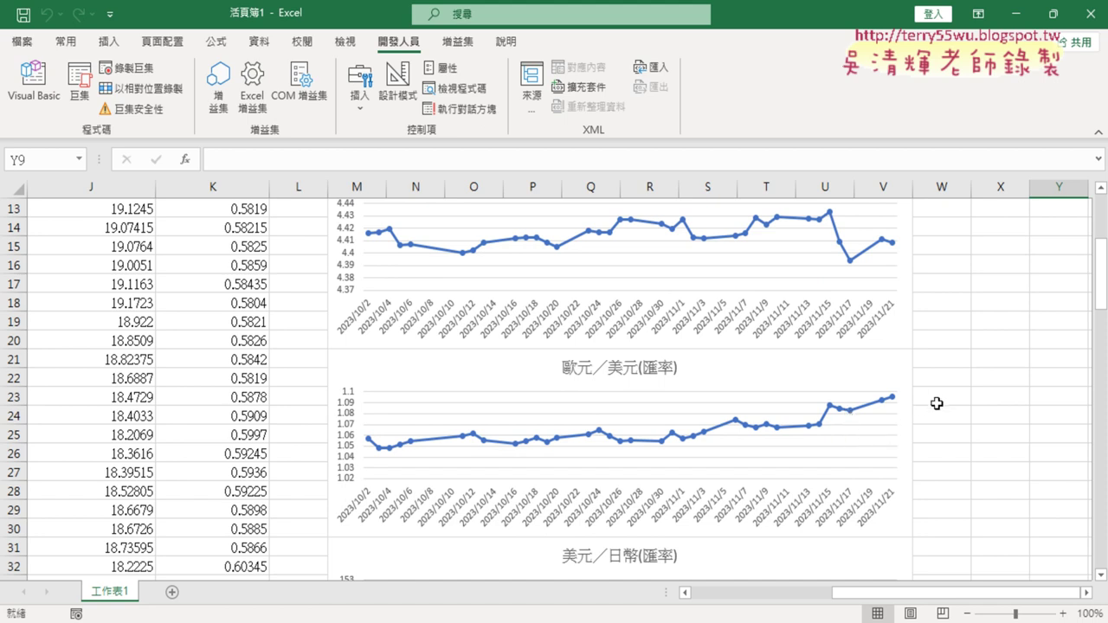
scroll(964, 423, down, 2)
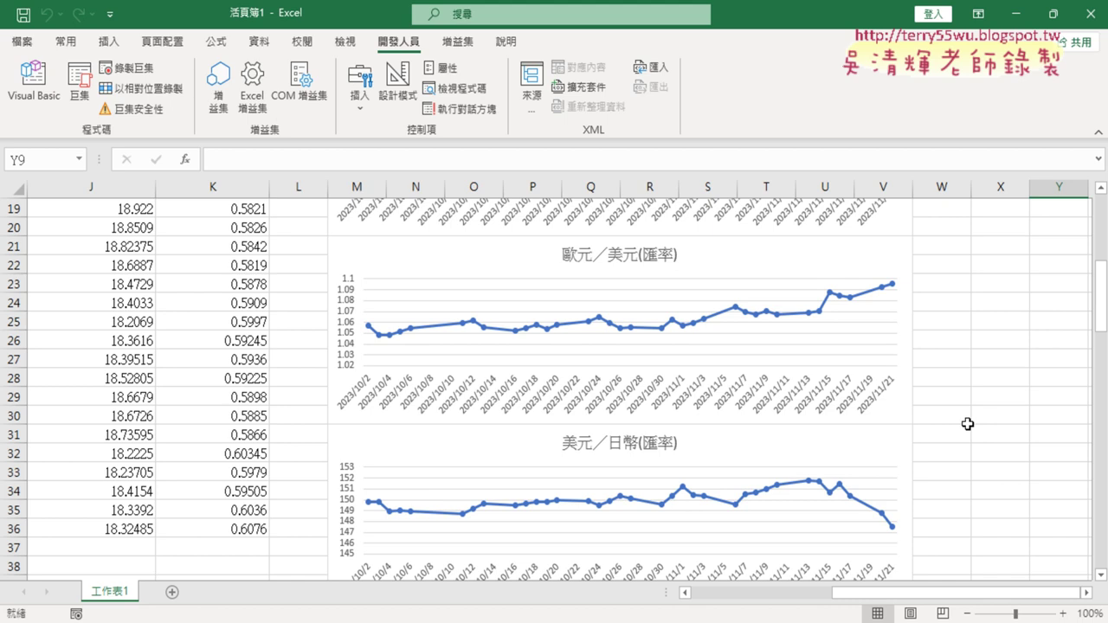
scroll(979, 433, down, 2)
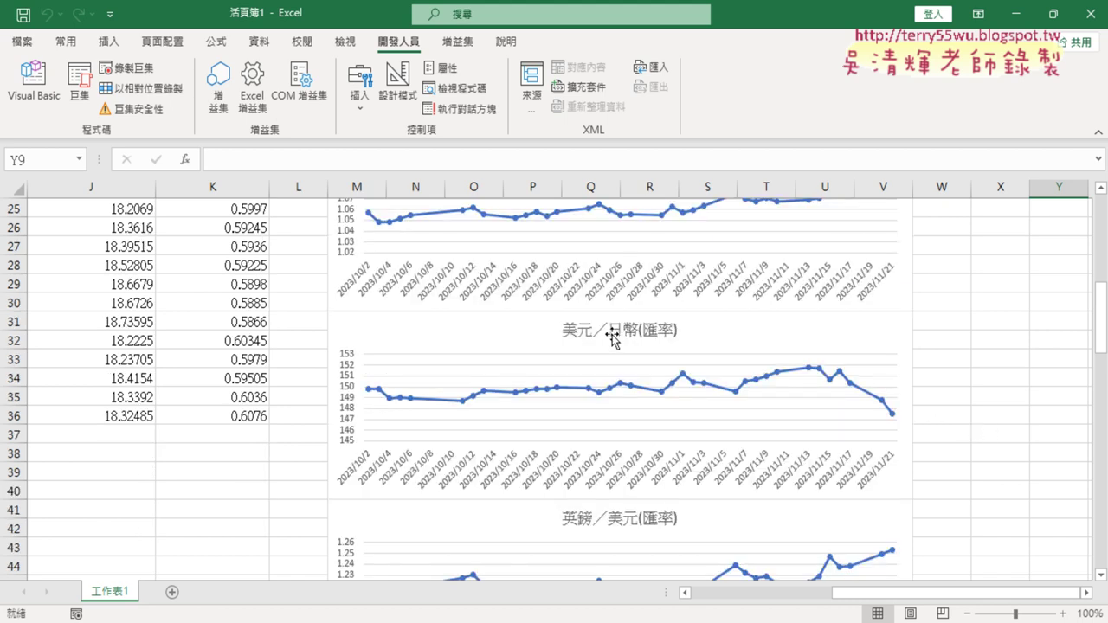
scroll(1036, 460, up, 3)
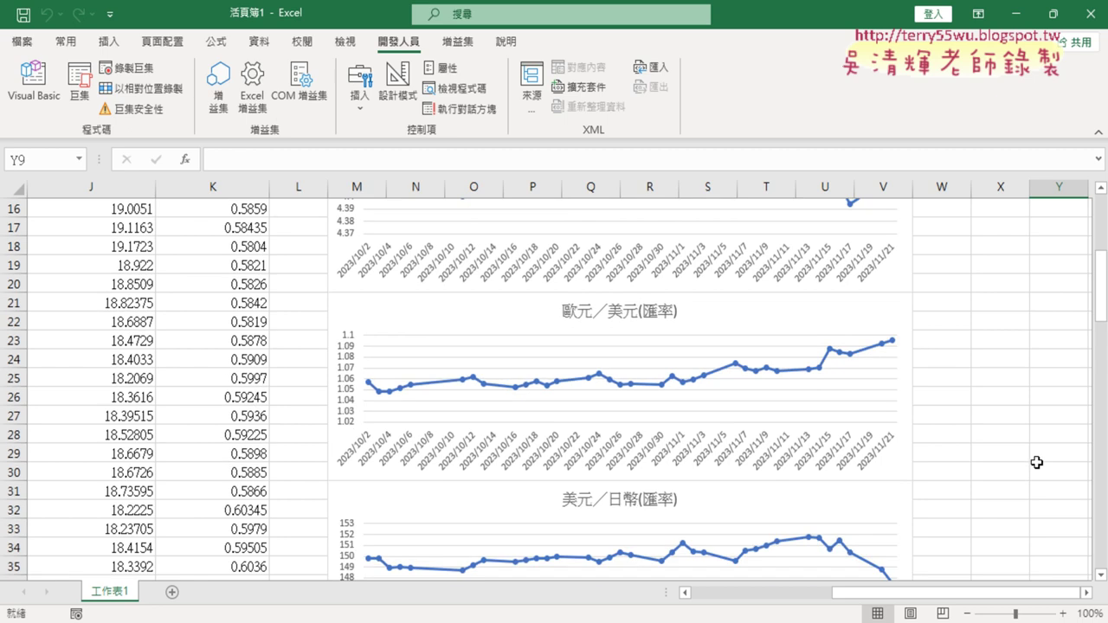
scroll(1035, 460, up, 4)
scroll(1035, 461, up, 2)
scroll(1035, 461, down, 3)
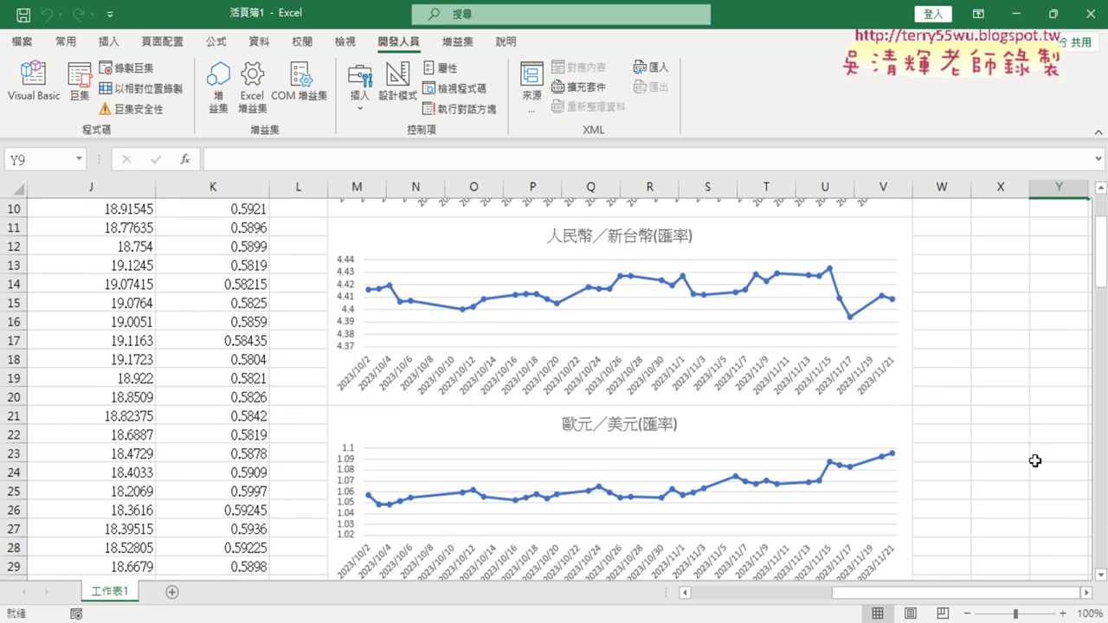
scroll(1036, 461, down, 3)
scroll(1036, 460, down, 2)
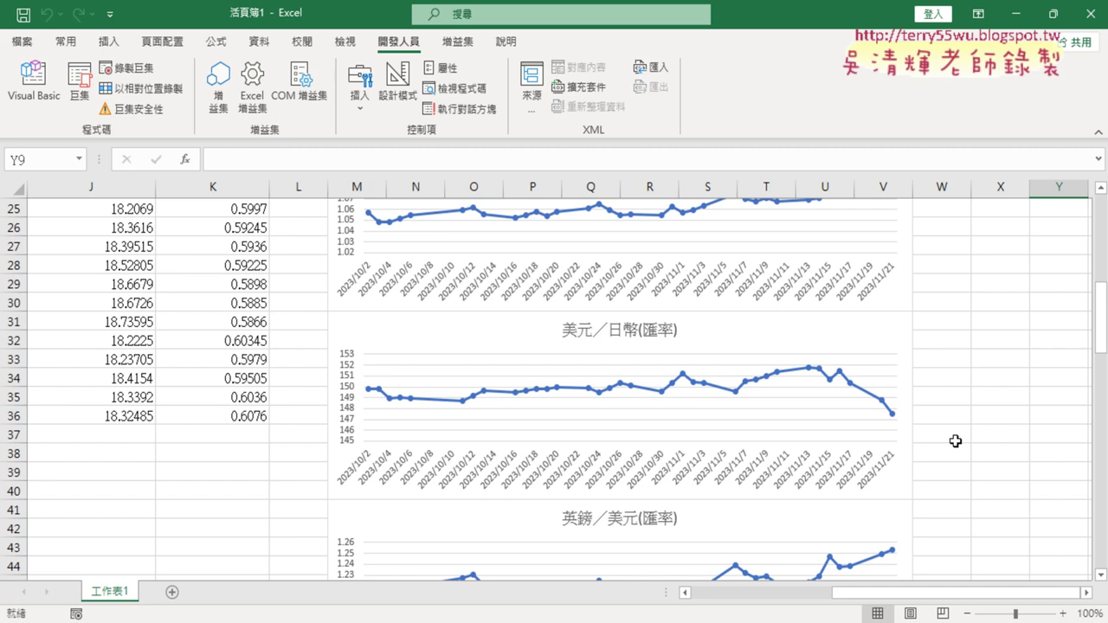
scroll(976, 460, down, 2)
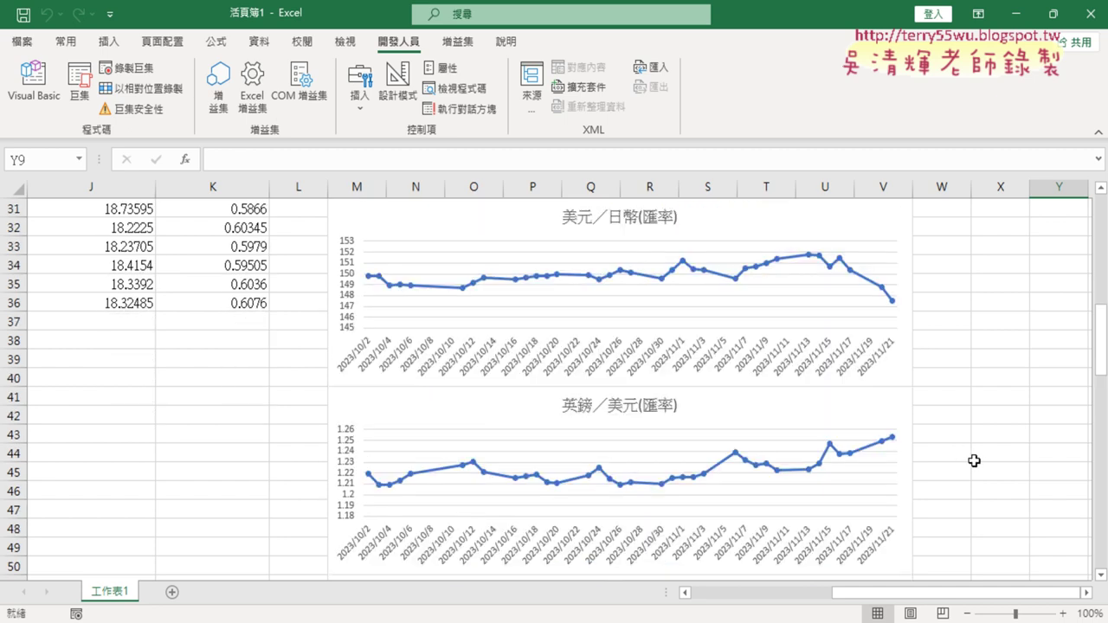
scroll(976, 461, up, 3)
scroll(977, 461, up, 7)
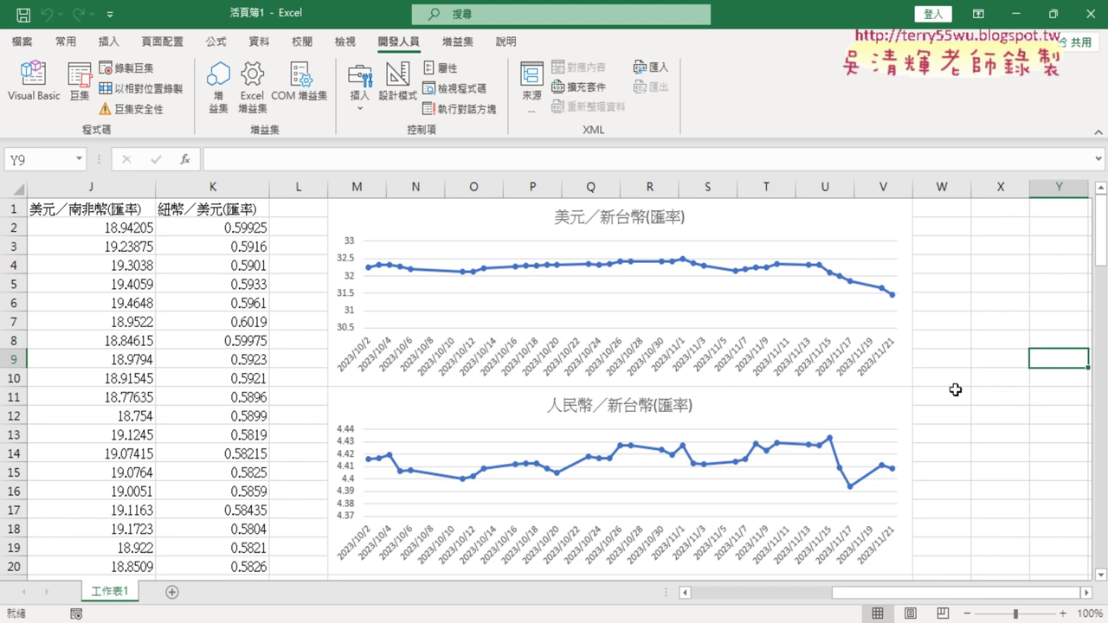
scroll(954, 390, down, 6)
scroll(955, 390, down, 2)
scroll(954, 390, down, 3)
scroll(955, 389, down, 2)
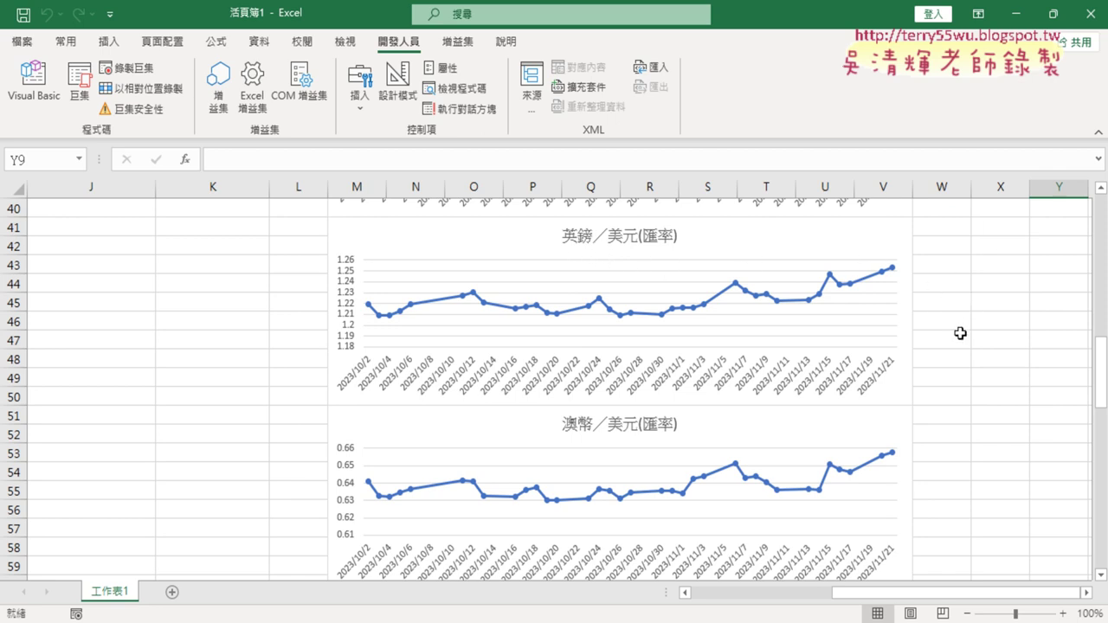
scroll(960, 333, down, 2)
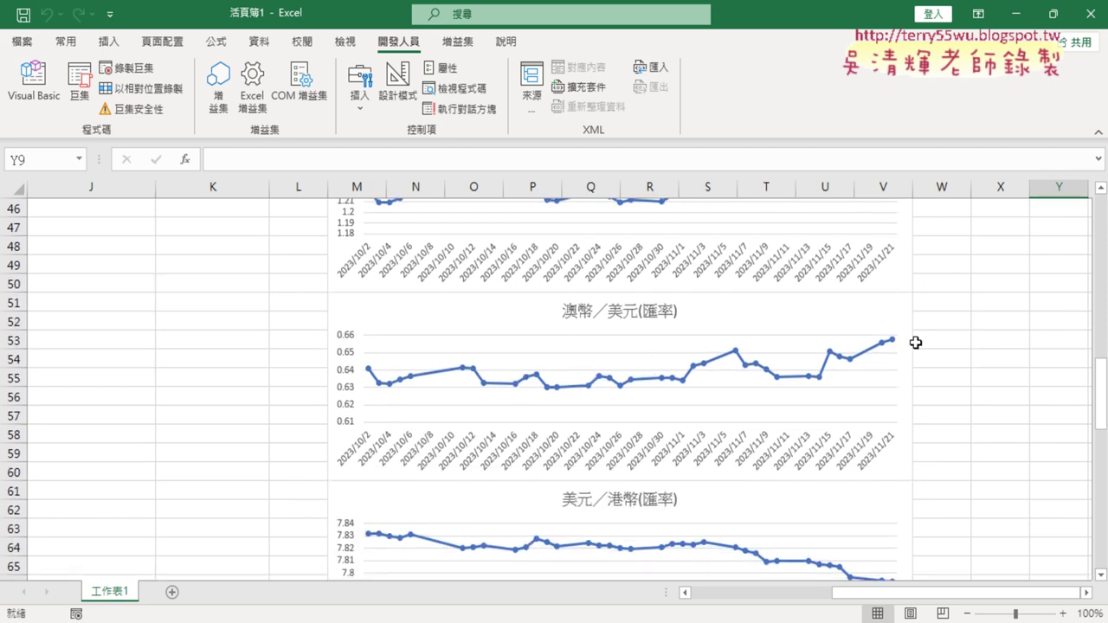
scroll(938, 341, down, 2)
scroll(938, 341, down, 1)
scroll(960, 386, down, 3)
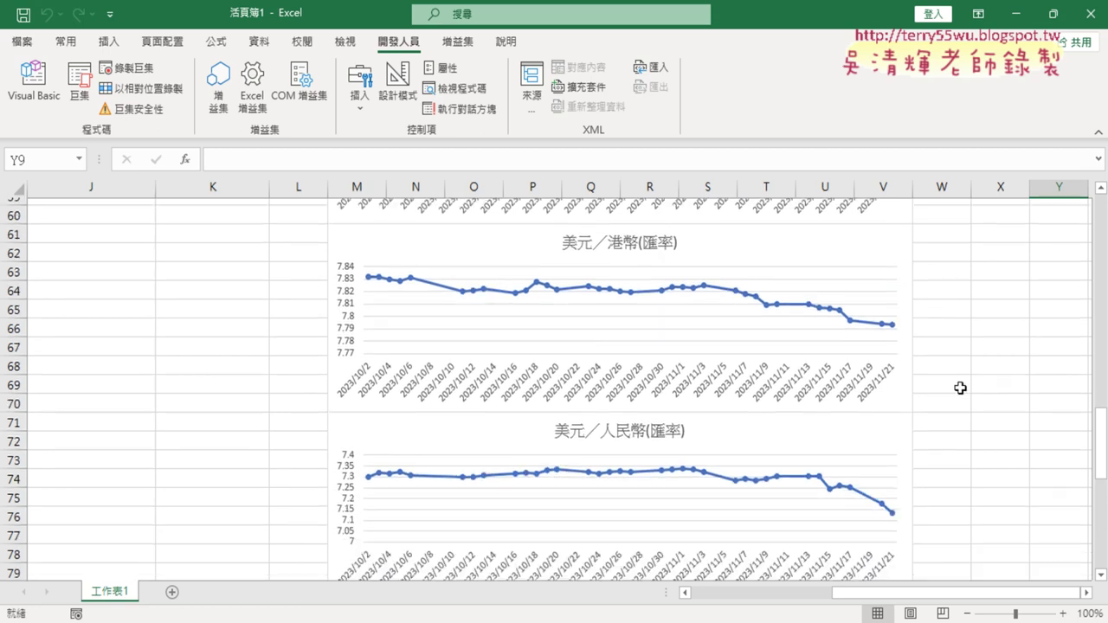
scroll(961, 387, down, 2)
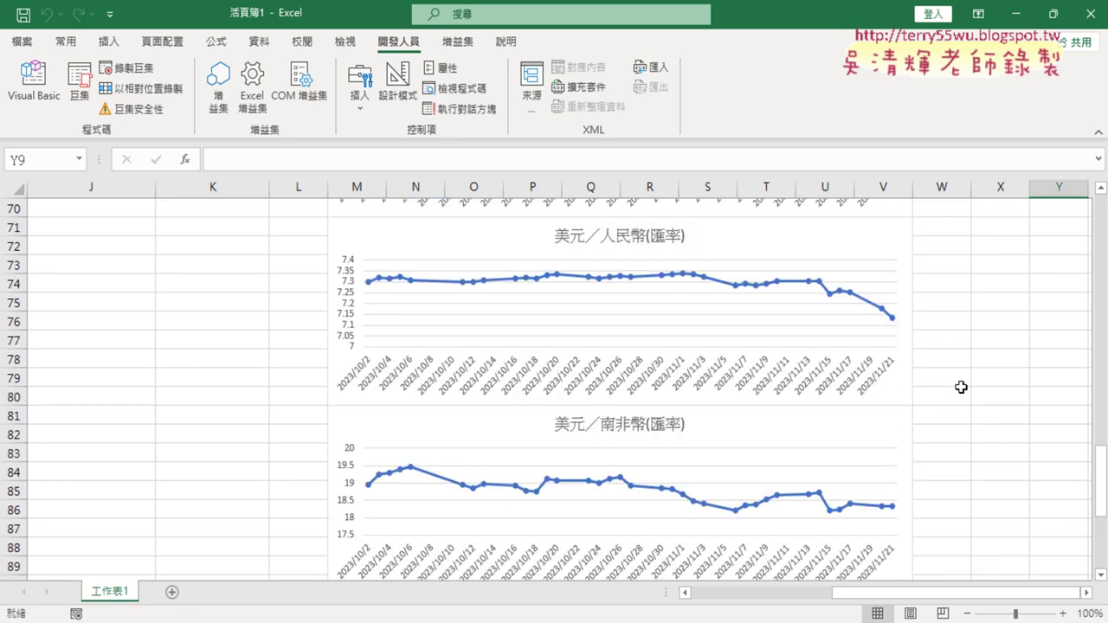
scroll(961, 387, down, 2)
scroll(961, 386, down, 2)
scroll(961, 385, down, 2)
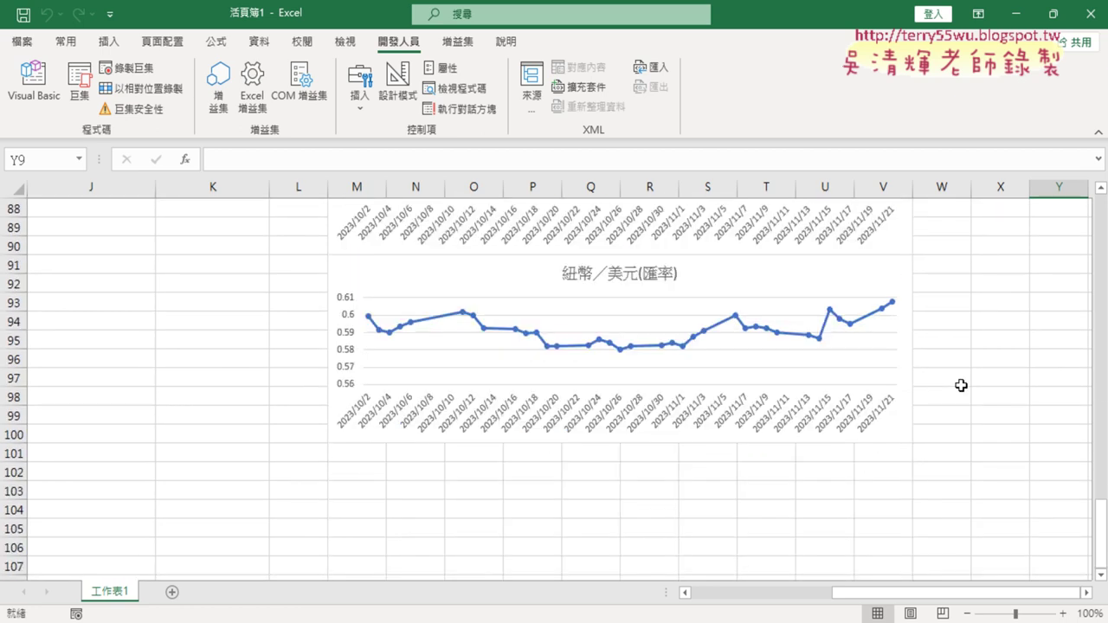
scroll(961, 385, up, 3)
scroll(960, 384, up, 9)
scroll(961, 384, up, 8)
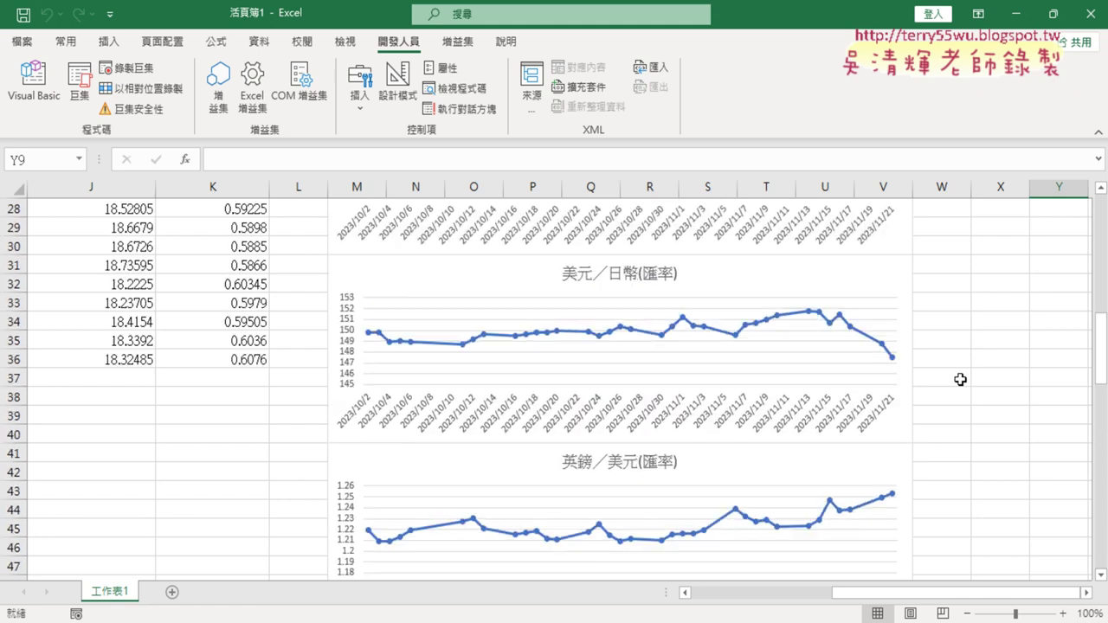
scroll(960, 379, up, 7)
scroll(961, 379, up, 2)
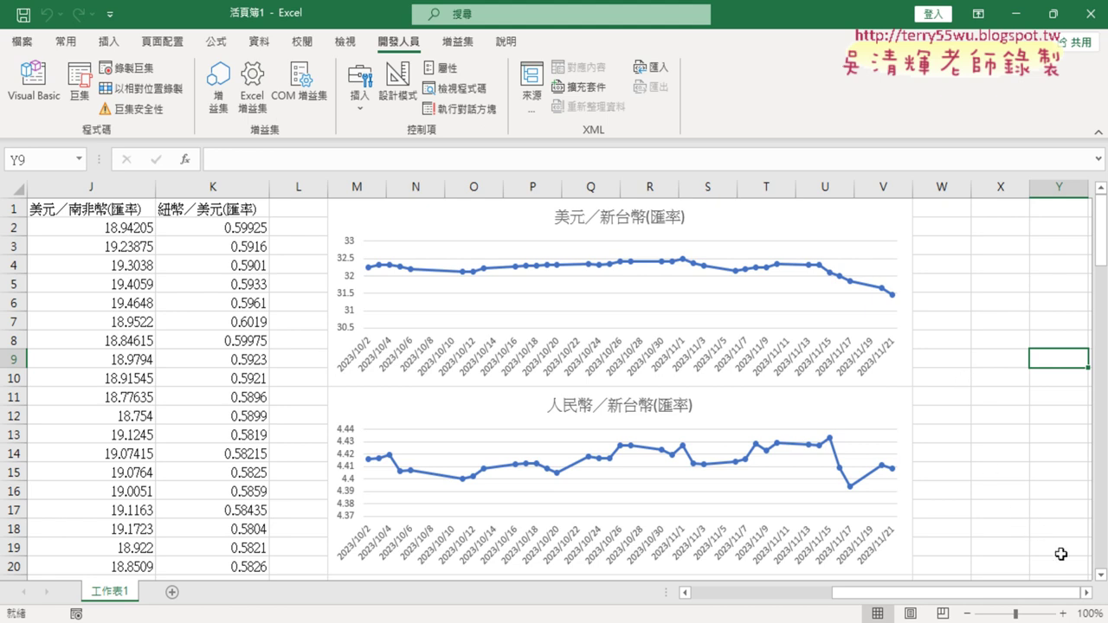
scroll(793, 384, right, 3)
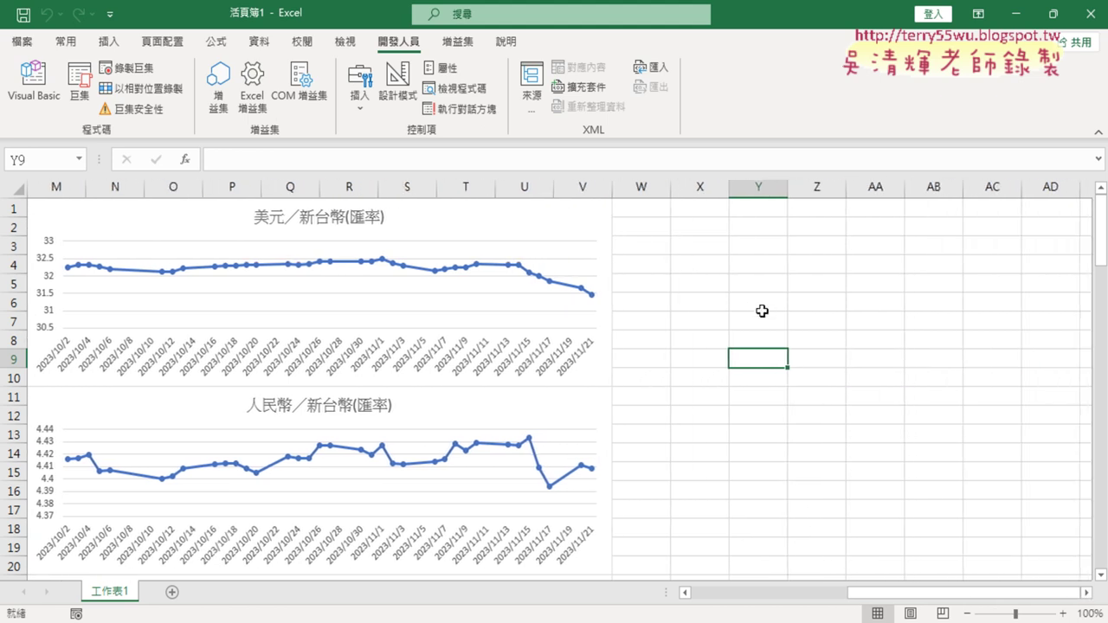
- Open the Visual Basic editor from the Developer tab
click(751, 301)
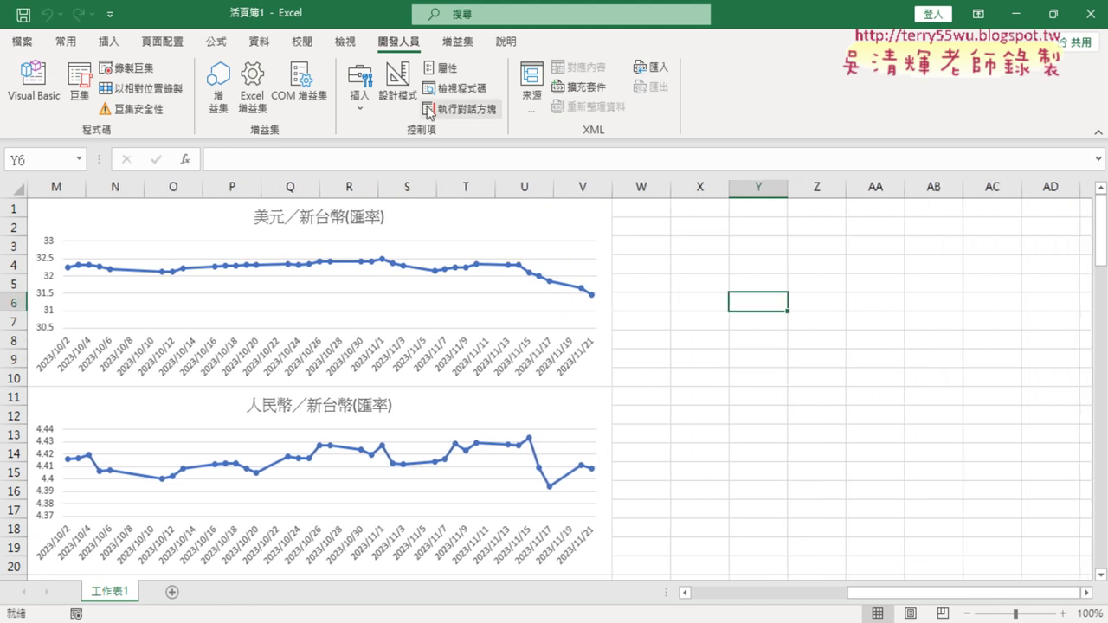
click(111, 43)
click(816, 301)
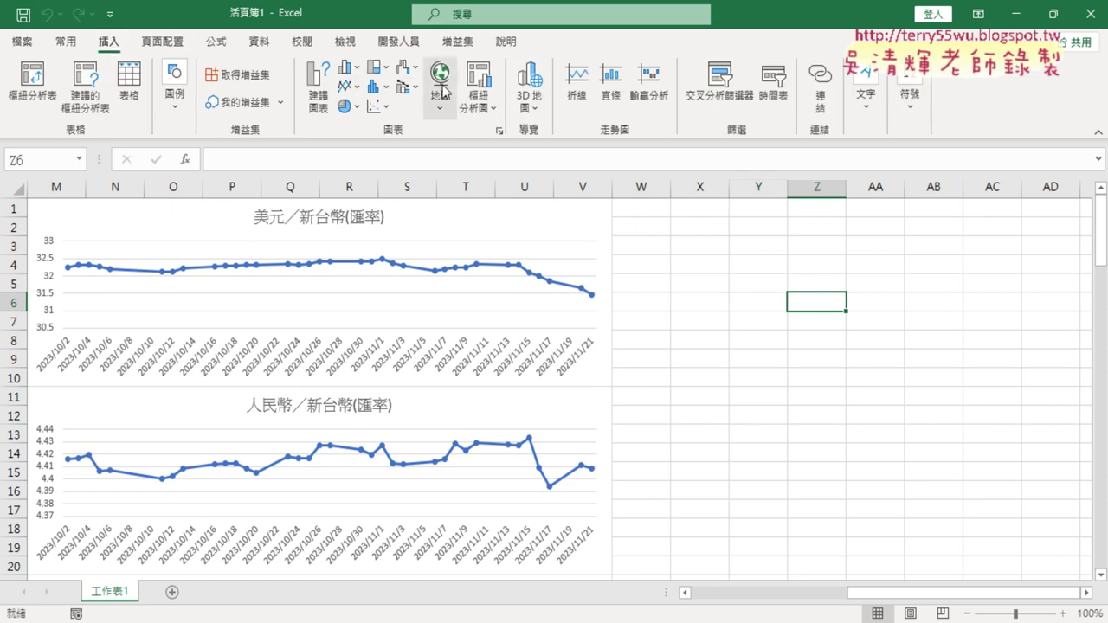
click(403, 41)
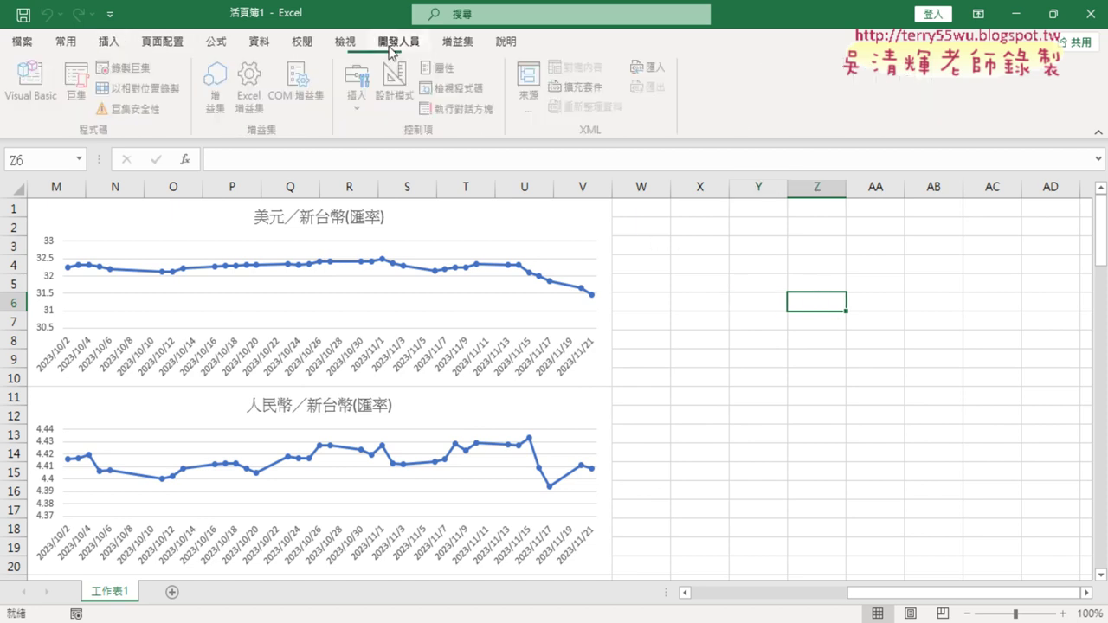
click(36, 91)
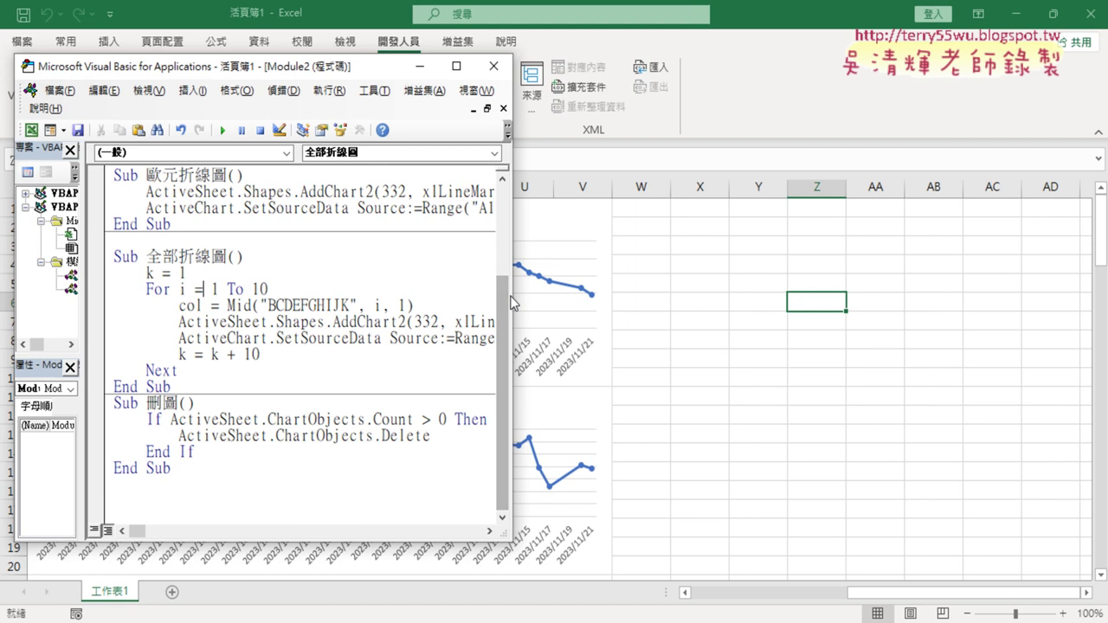
- Widen the editor and its project panel, then show Module1's 匯率下載 code
drag(512, 299, 819, 328)
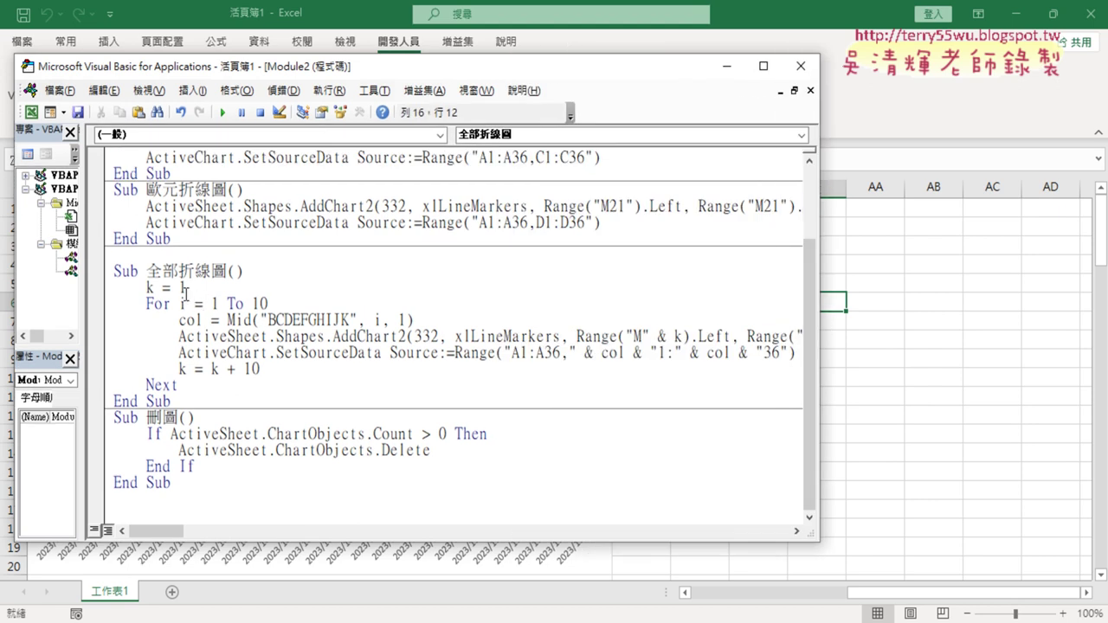
drag(147, 272, 229, 271)
drag(146, 418, 196, 417)
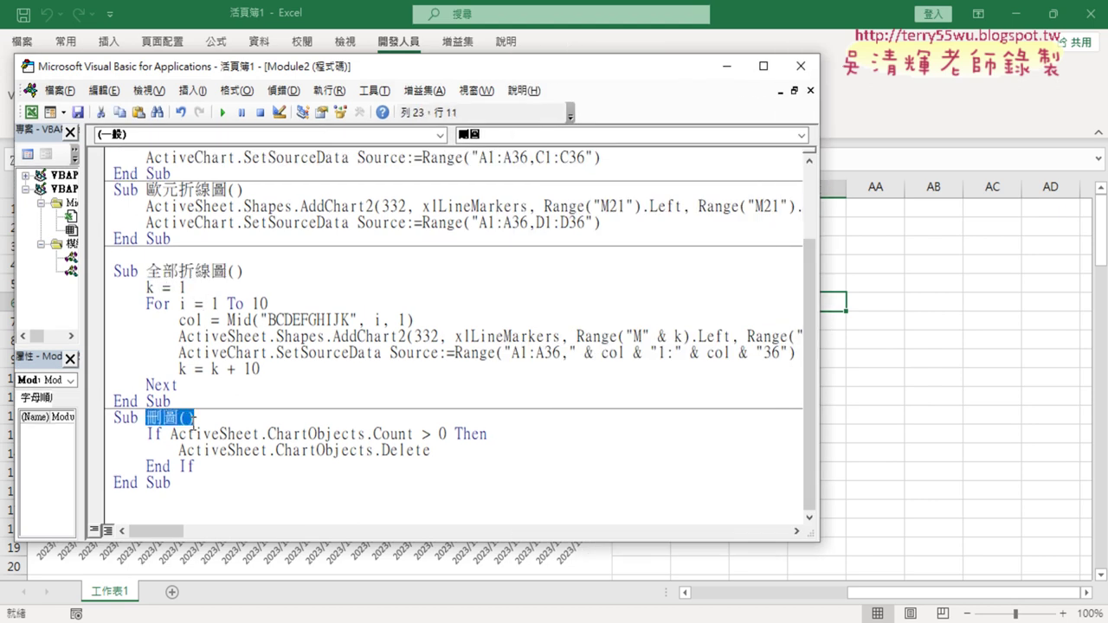
drag(83, 308, 180, 310)
double_click(98, 257)
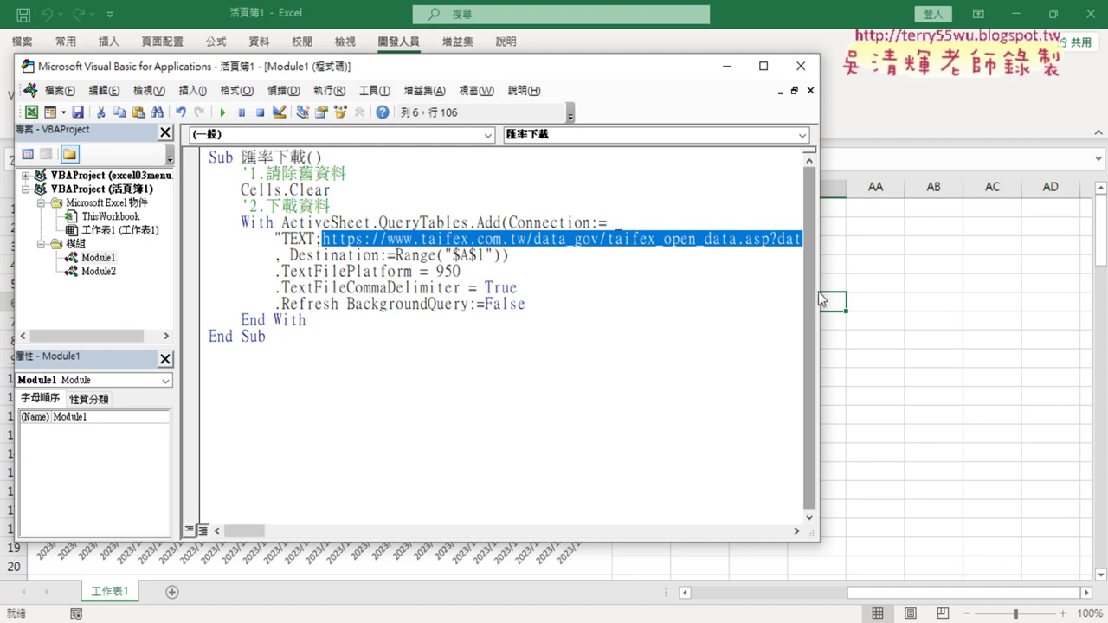
- Run the 匯率下載 macro to re-download TAIFEX rates and check column A dates like 20231002
drag(819, 291, 767, 292)
click(398, 255)
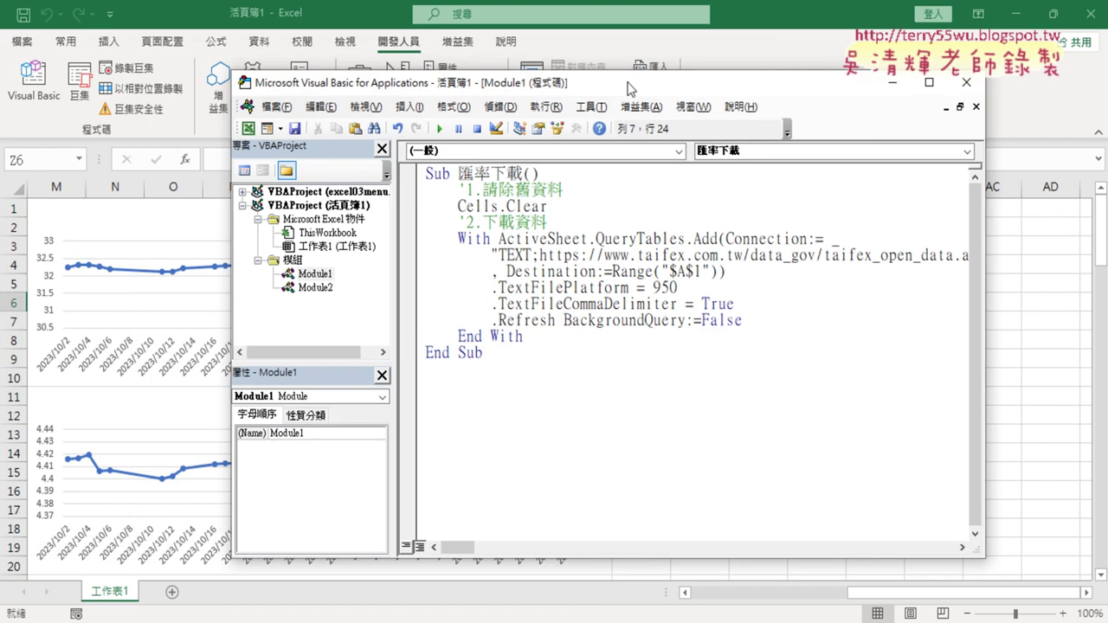
drag(399, 72, 758, 88)
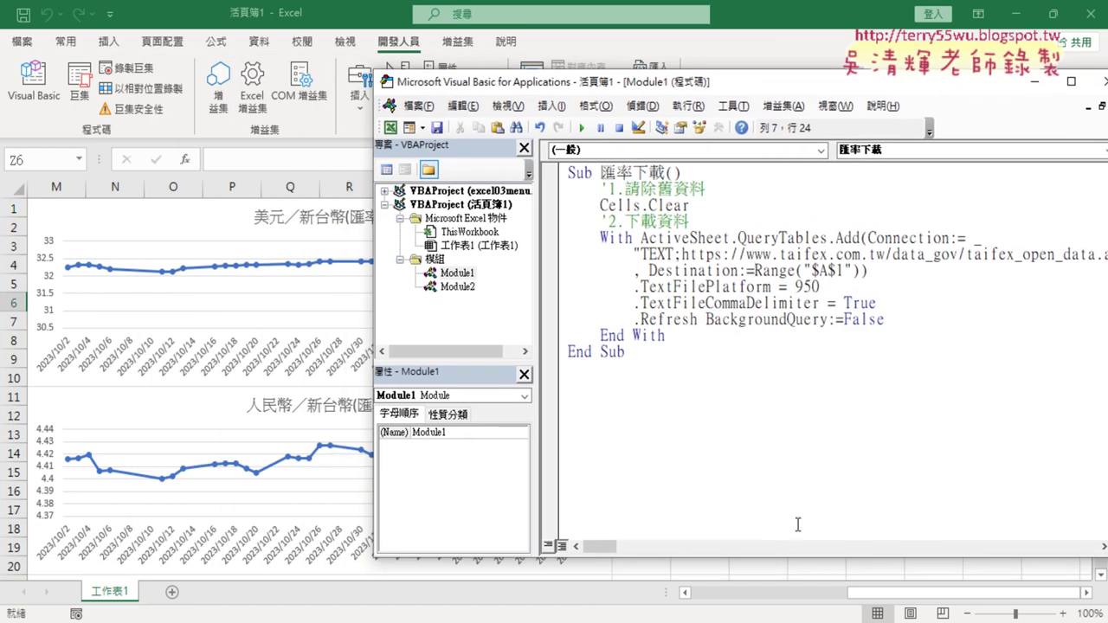
drag(904, 593, 737, 594)
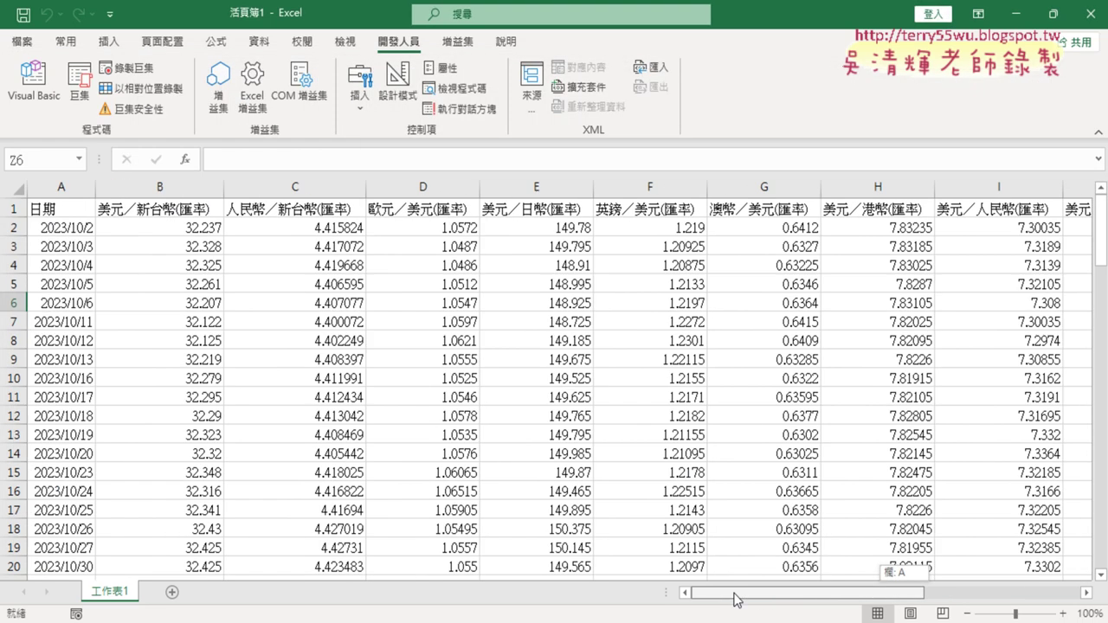
click(34, 87)
click(738, 254)
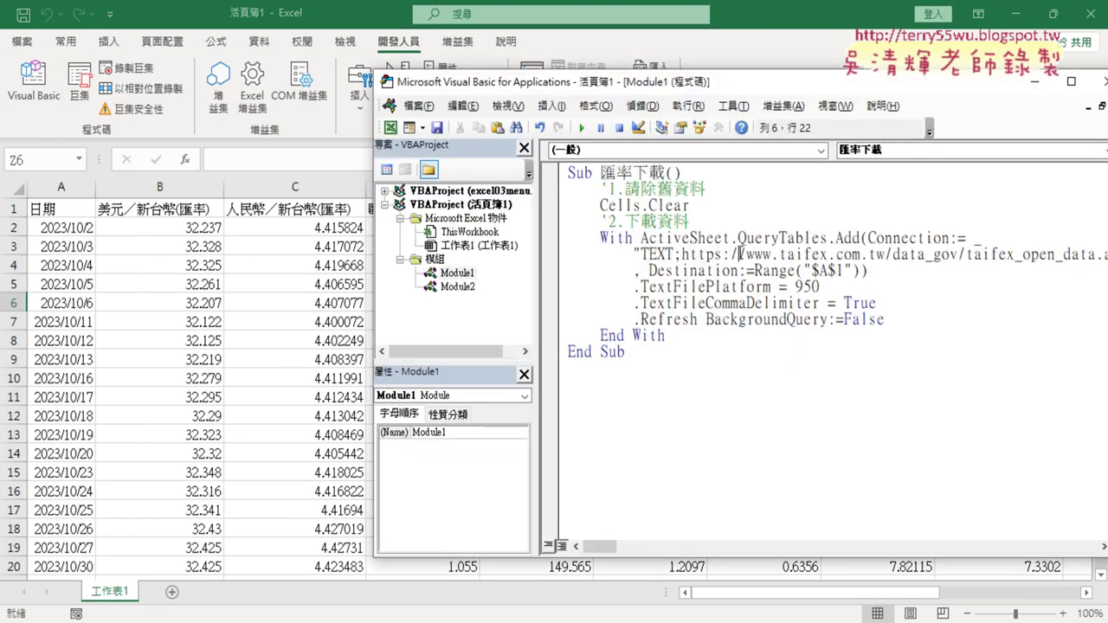
click(581, 130)
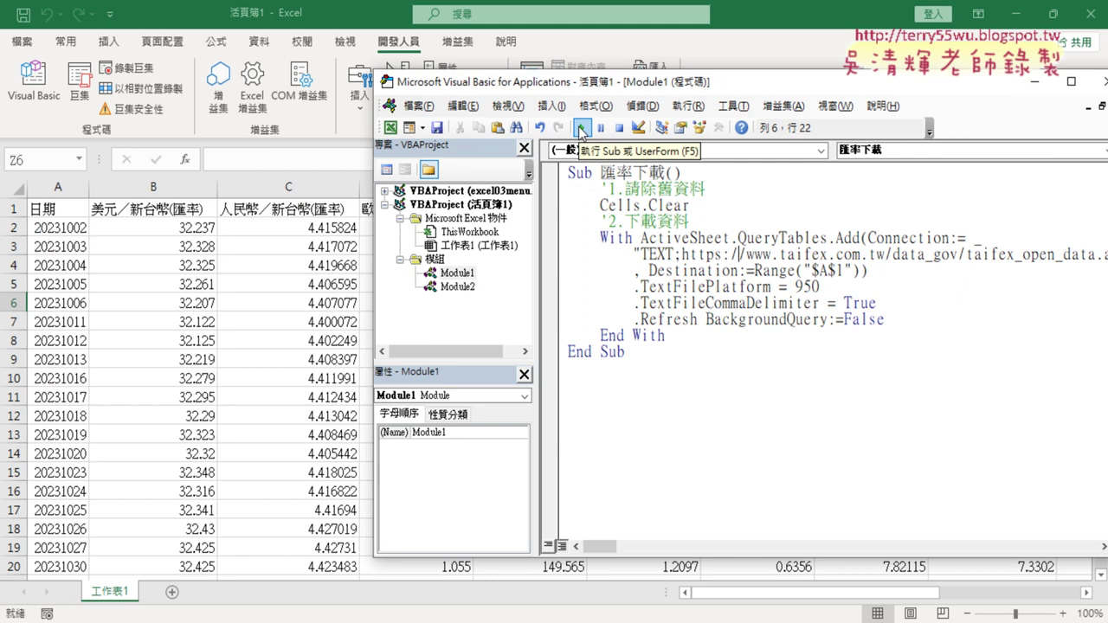
click(52, 186)
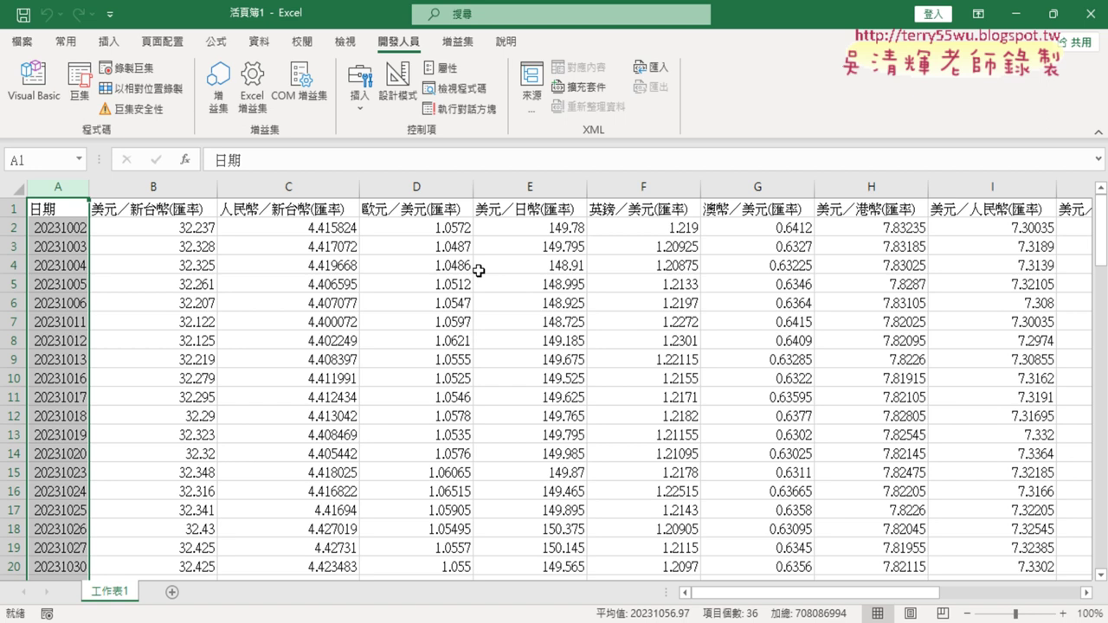
click(136, 187)
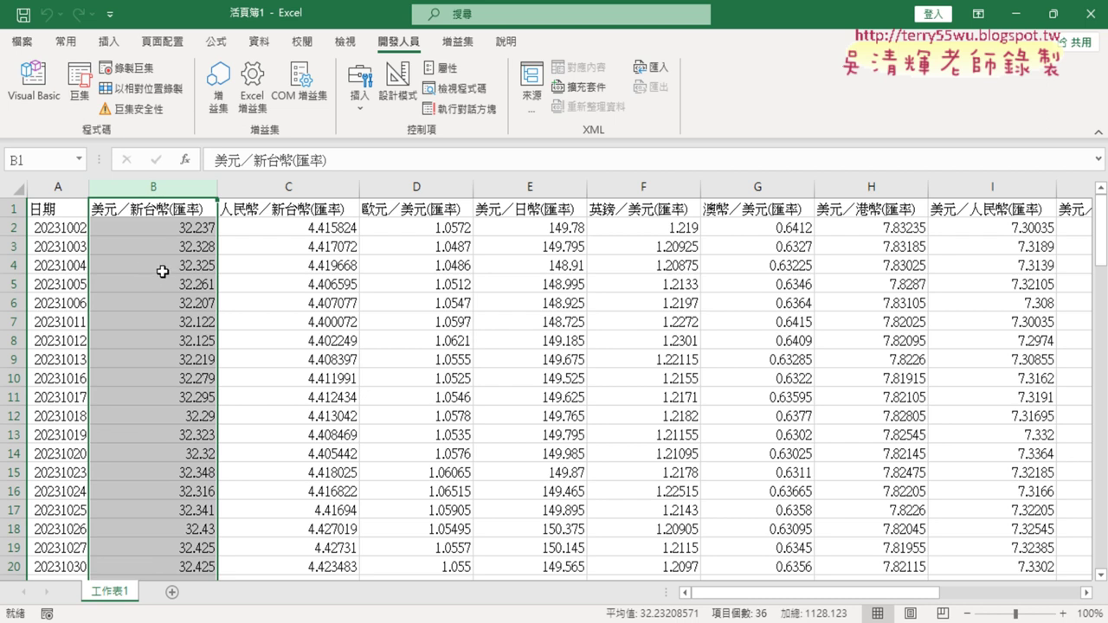
click(59, 97)
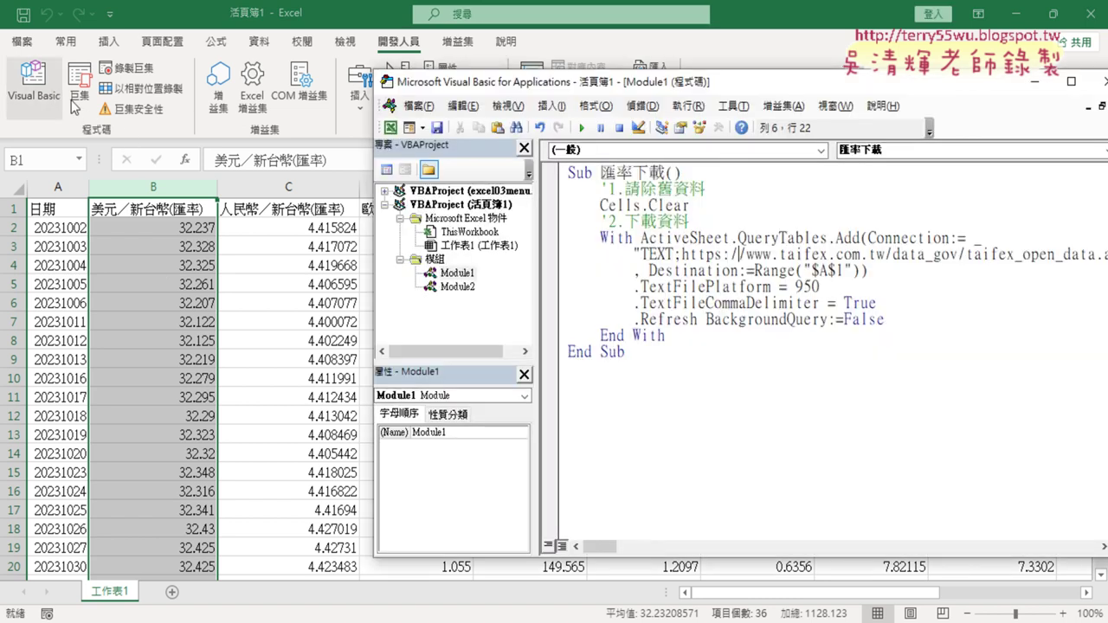
click(58, 187)
click(120, 187)
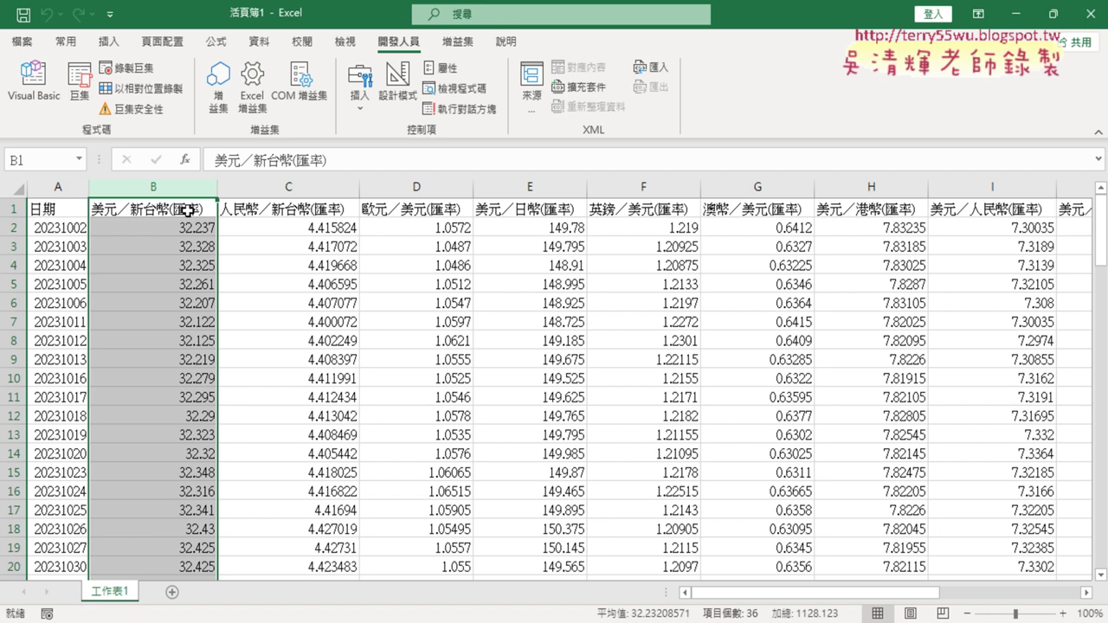
click(69, 227)
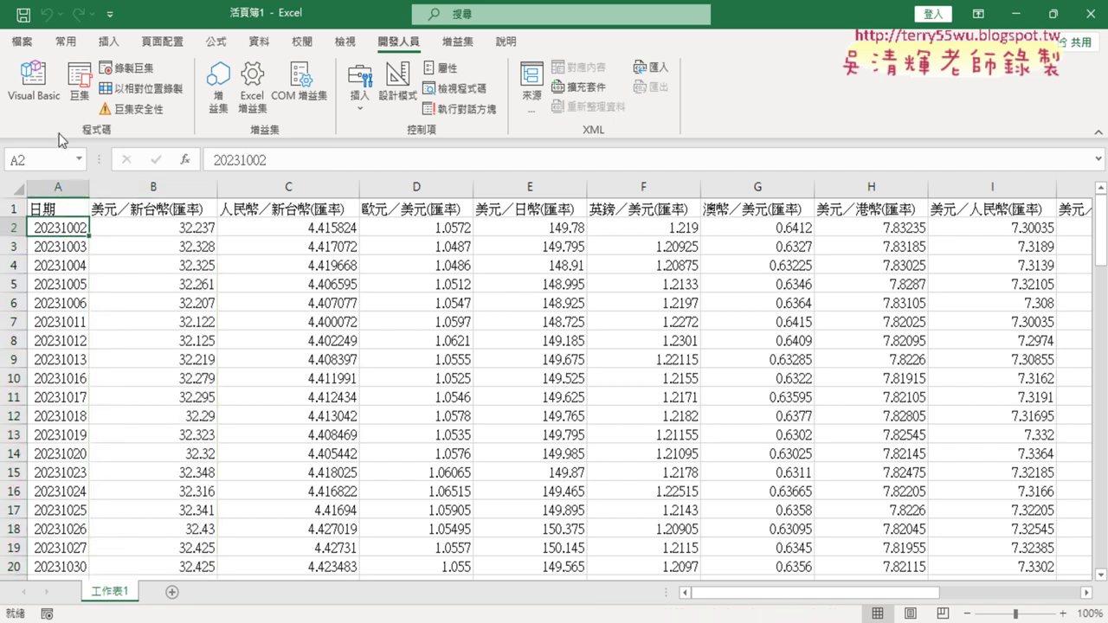
- Create a new Sub 修正日期 below the 匯率下載 macro in Module1
click(46, 100)
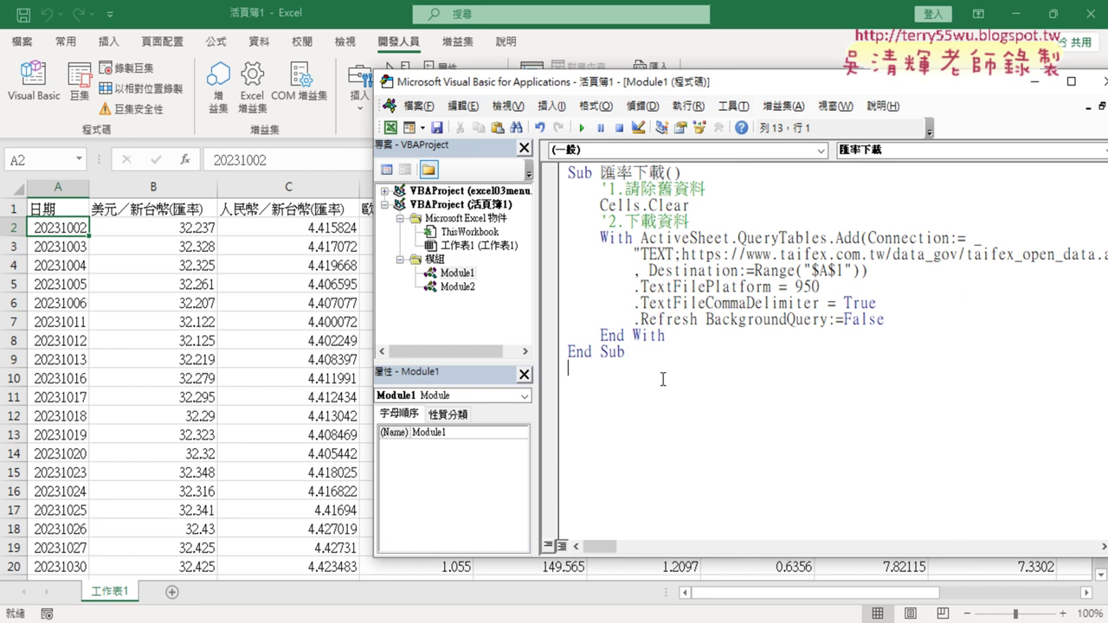
text(s)
text(ub )
text(修正日ㄑㄧ)
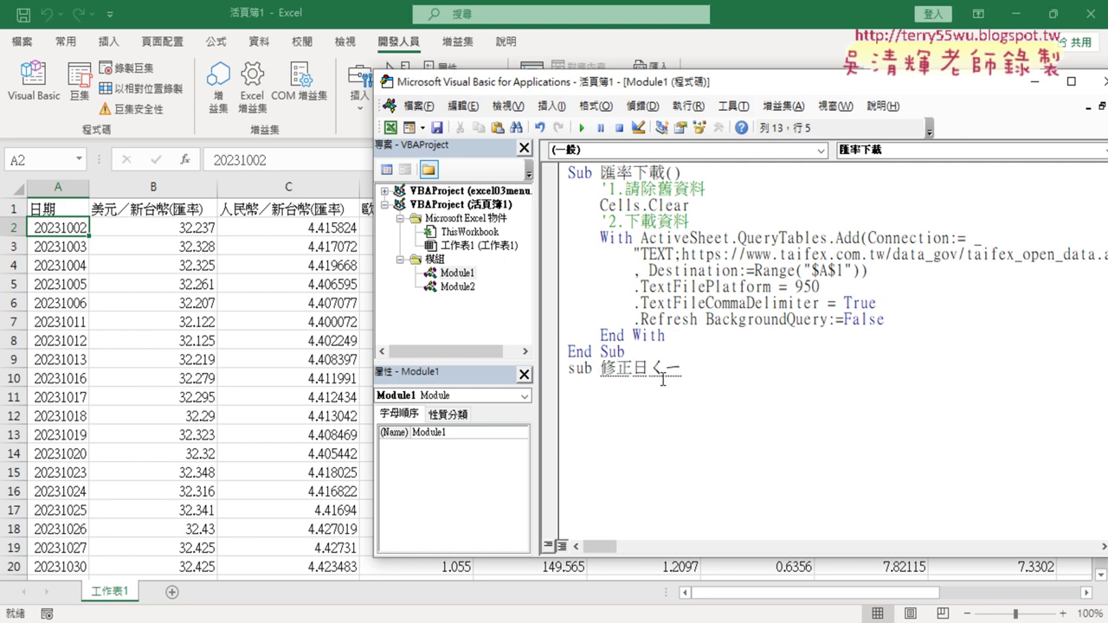
text(期)
key(Return)
key(Return)
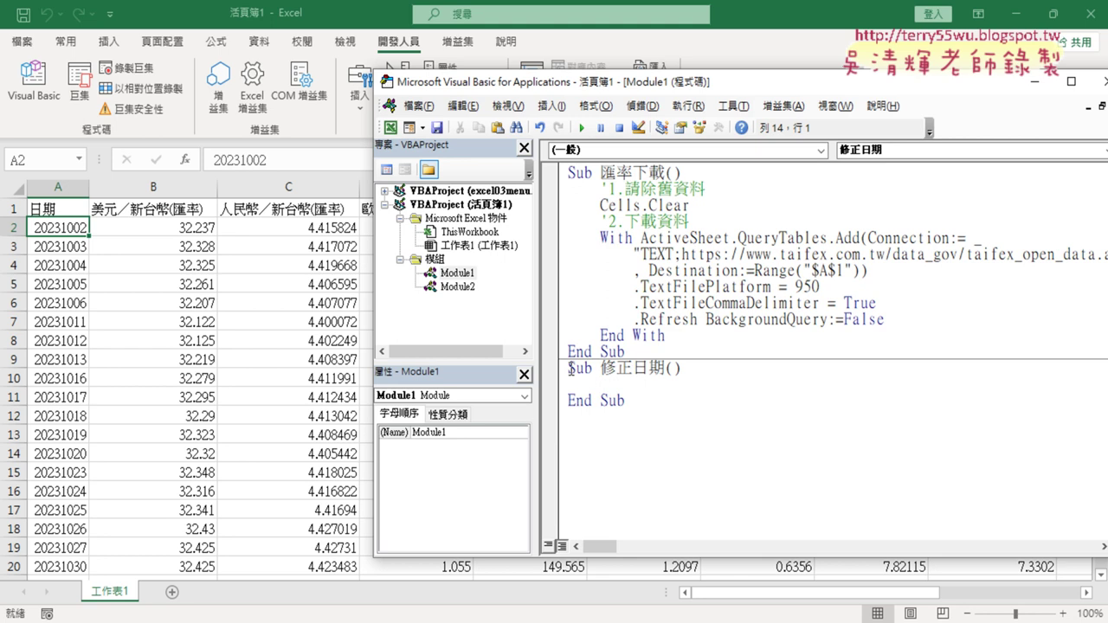
- Try a cells(2 line inside 修正日期, then delete it, leaving the macro empty
mouse_move(600, 368)
mouse_down()
mouse_move(665, 368)
mouse_move(571, 385)
mouse_up()
click(708, 374)
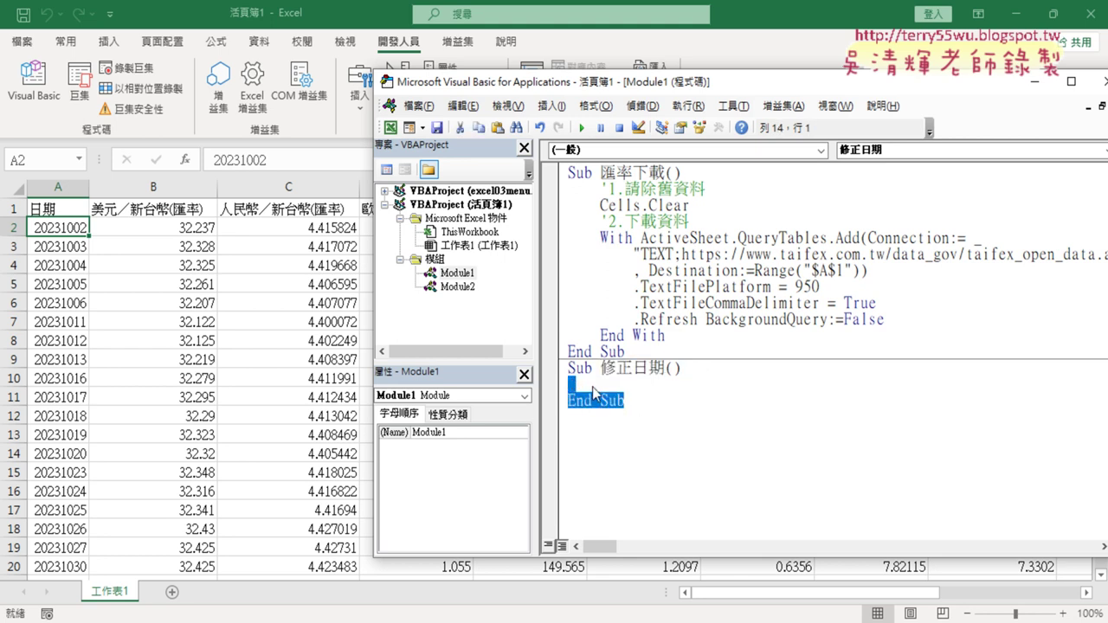
click(595, 386)
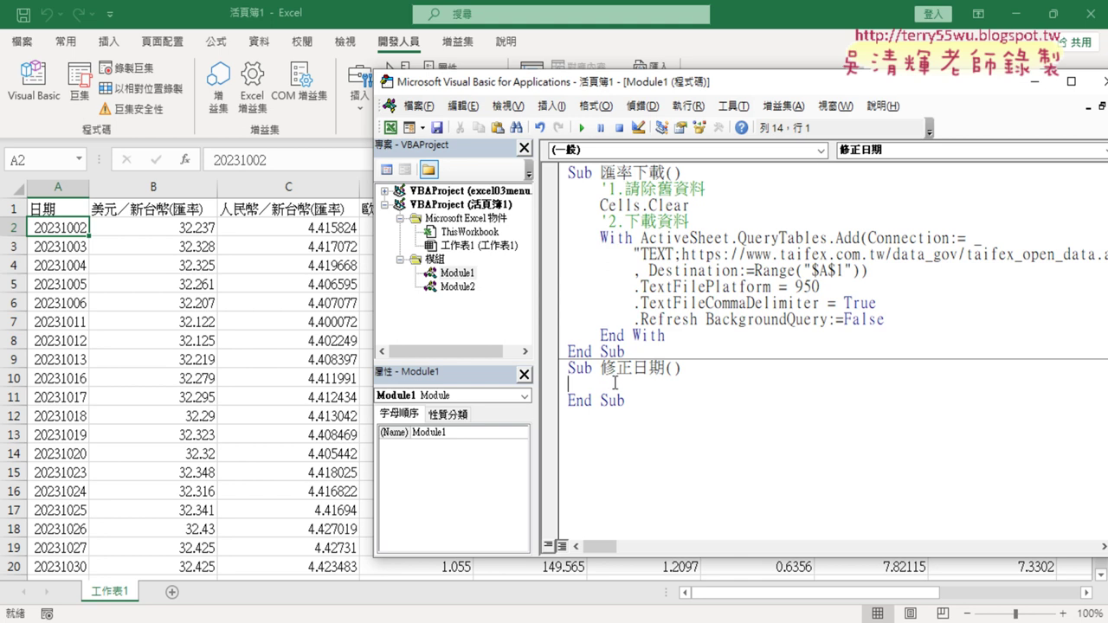
key(Tab)
text(ce)
text(lls)
text(()
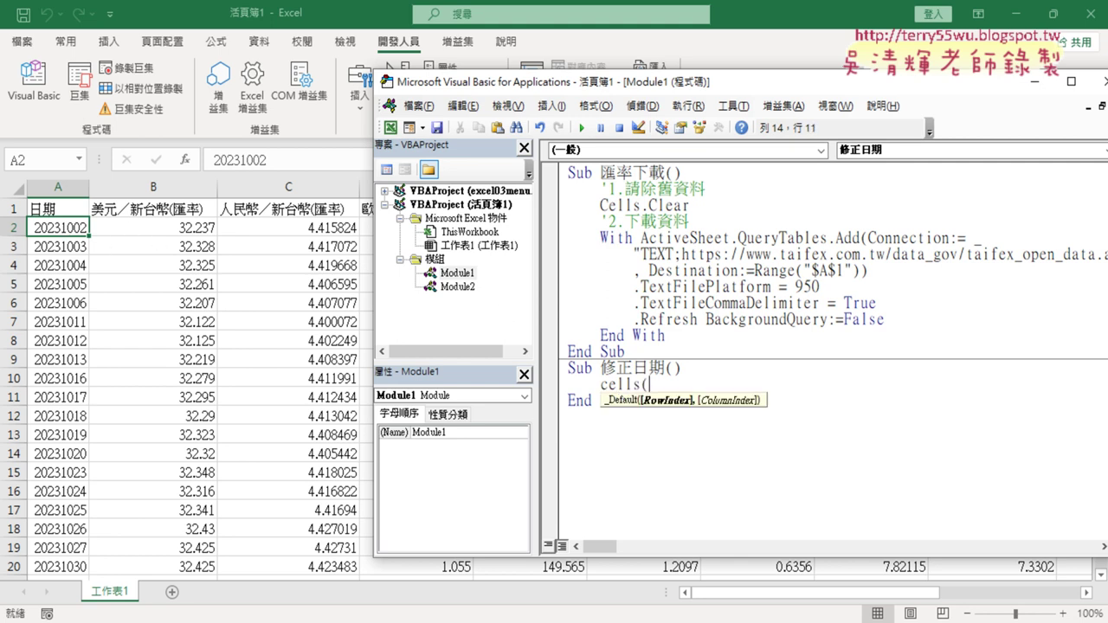
text(2)
drag(659, 384, 558, 384)
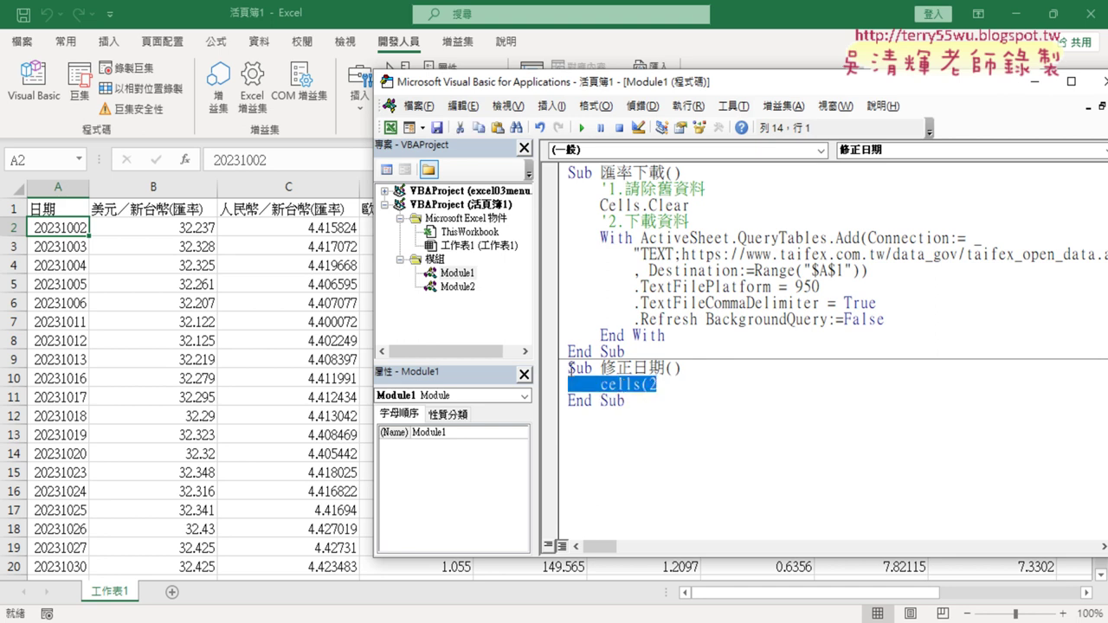
key(Delete)
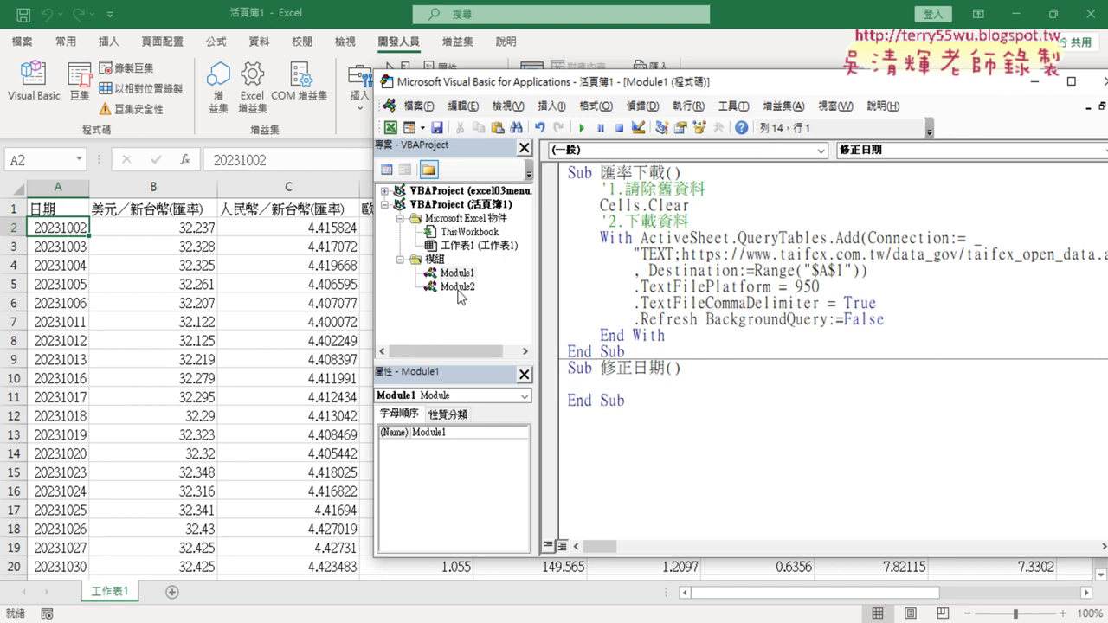
- Show Module2's chart macros, then move the editor window left and widen it
double_click(457, 288)
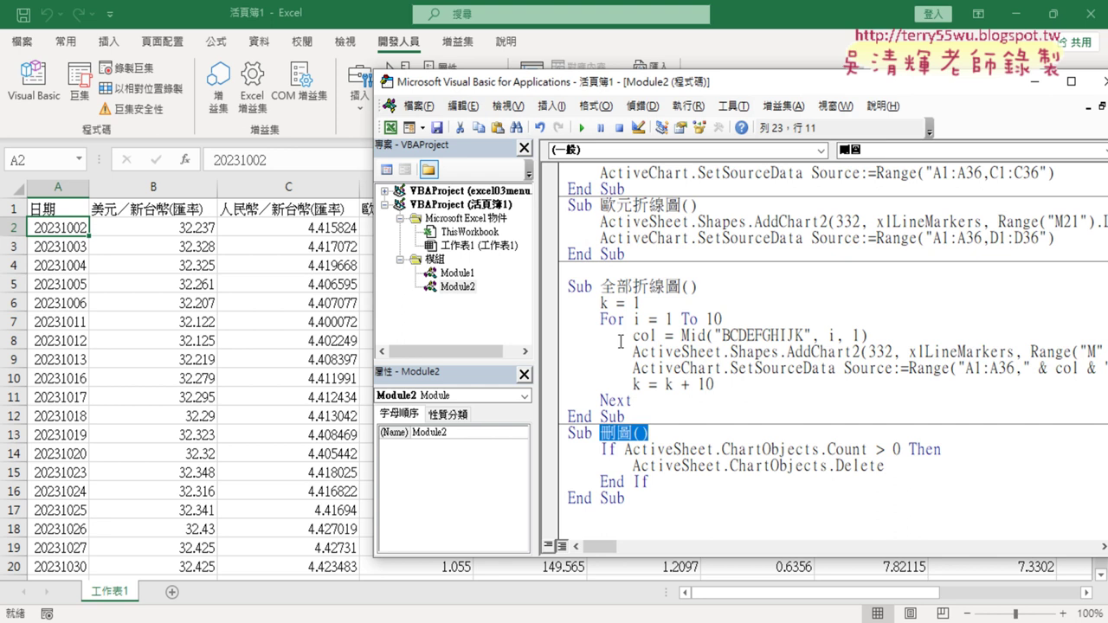
drag(747, 84, 507, 87)
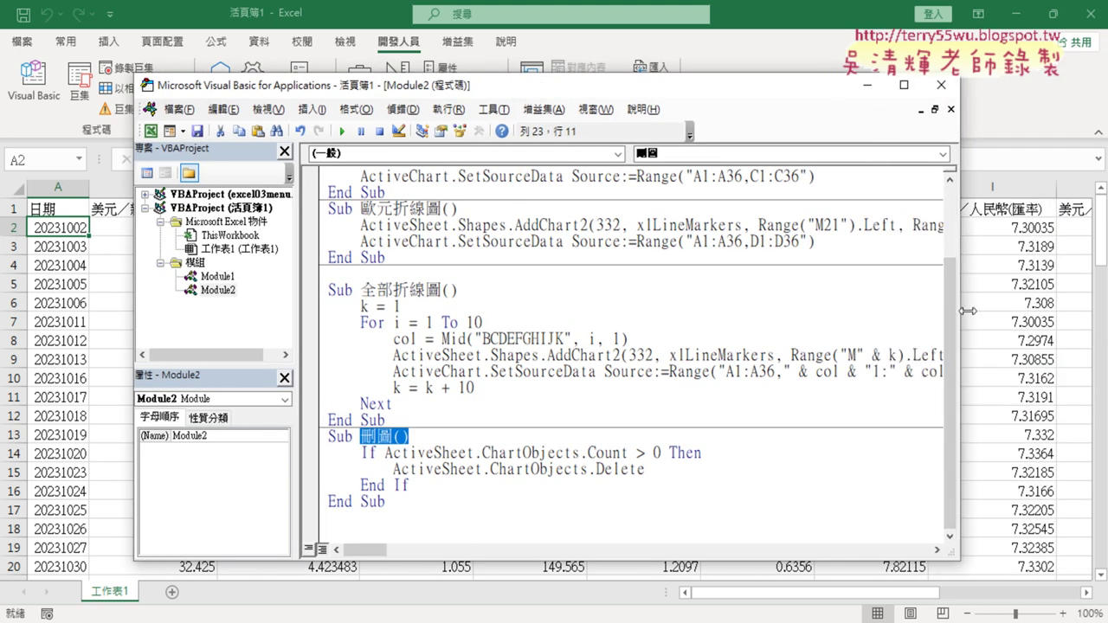
drag(892, 308, 1013, 311)
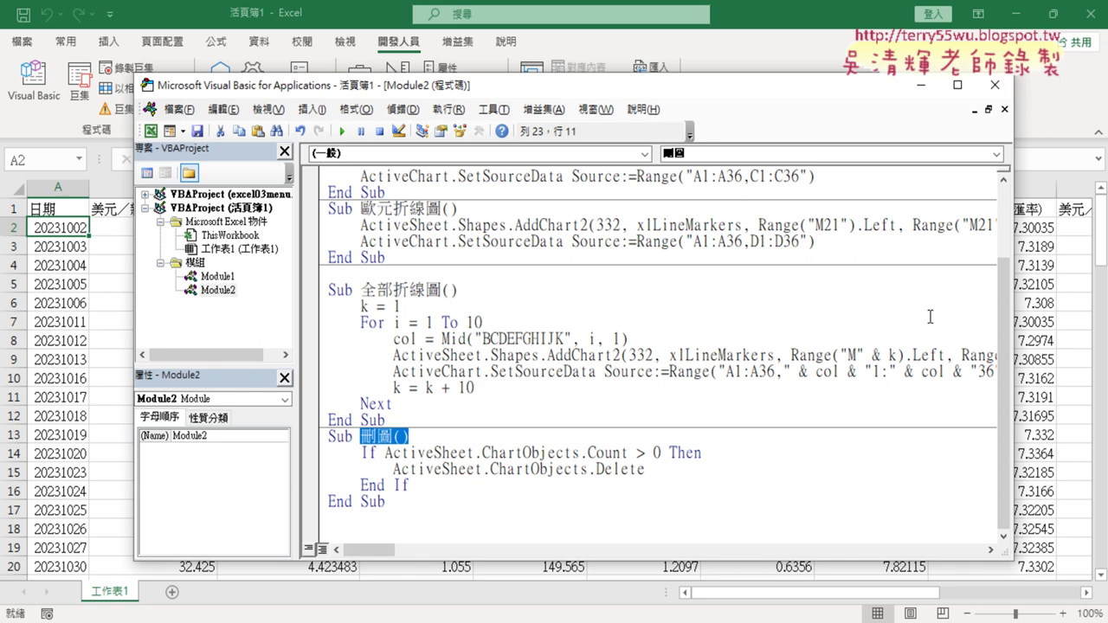